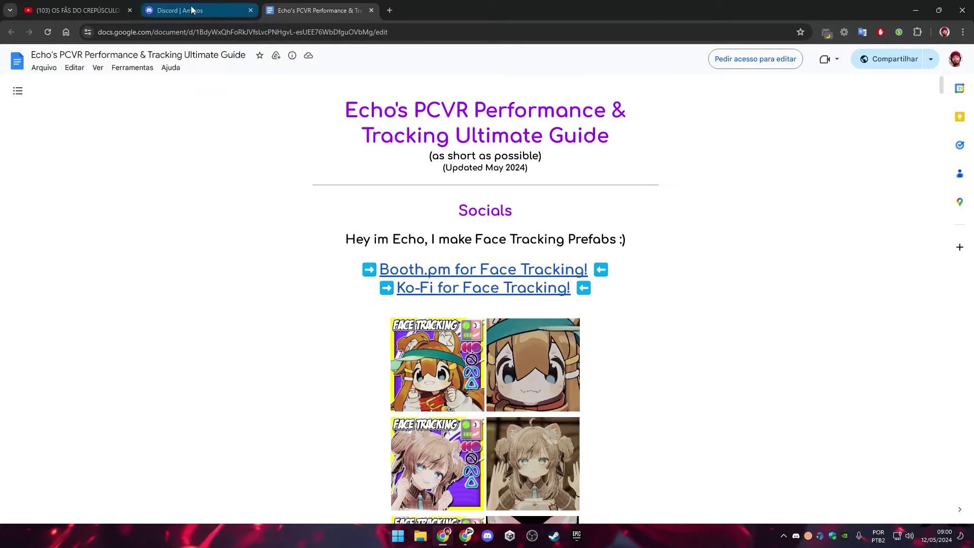
Step: Open Task Manager and review the running background processes
mouse_move(93, 10)
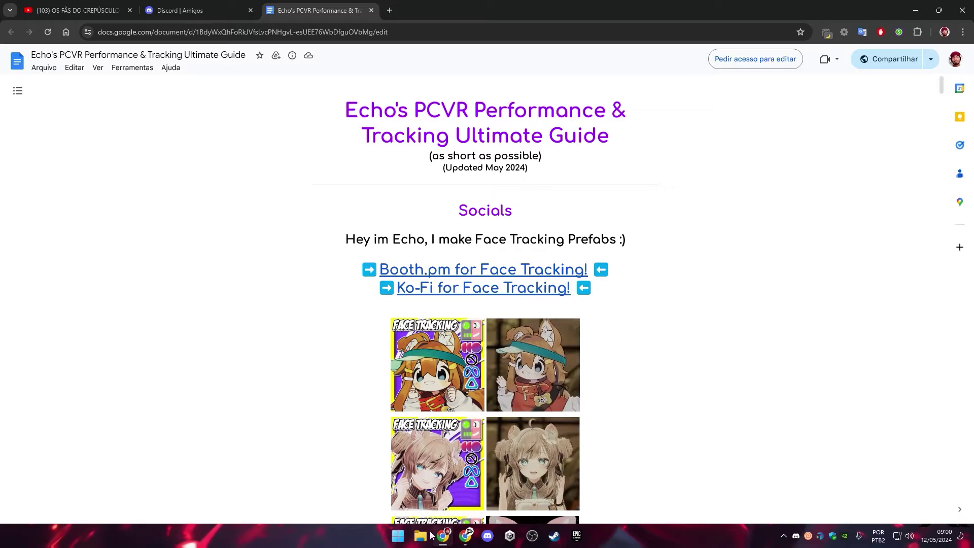
click(398, 536)
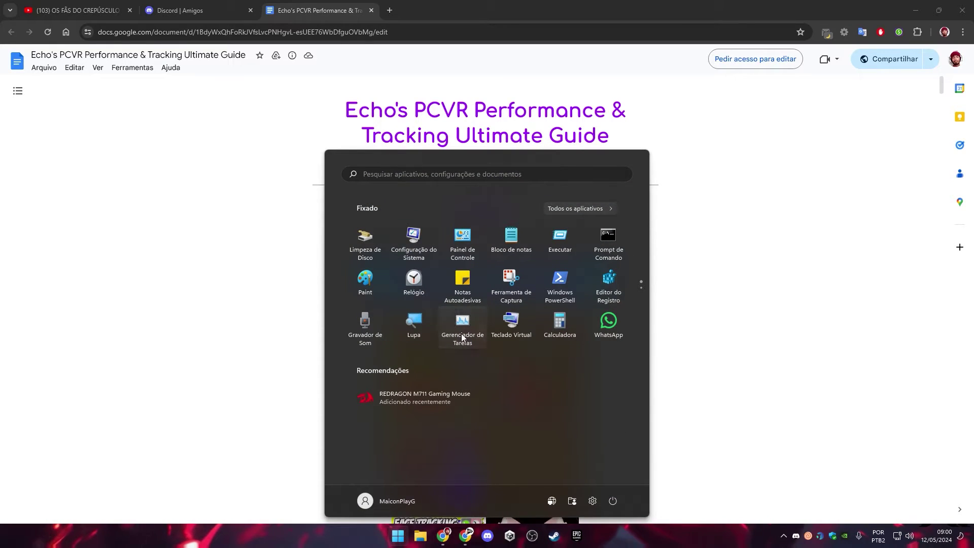
click(462, 330)
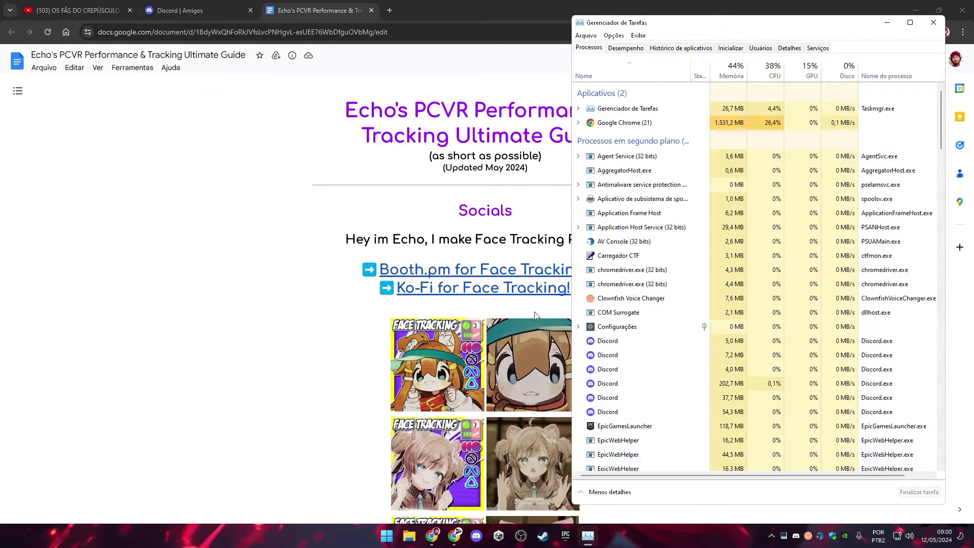
scroll(667, 329, down, 4)
scroll(668, 329, up, 4)
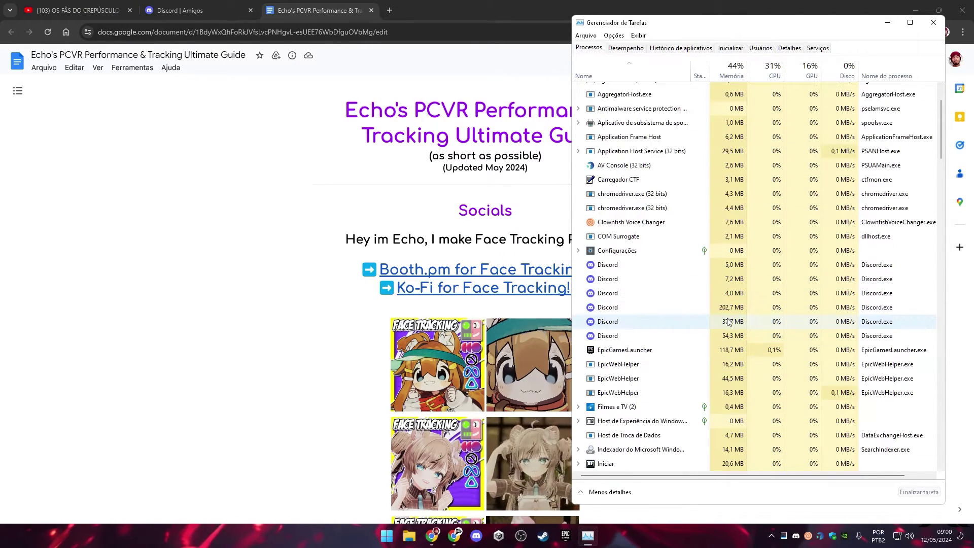
Step: Close both open Google Chrome windows, keeping Task Manager in view
drag(806, 26, 572, 33)
click(965, 6)
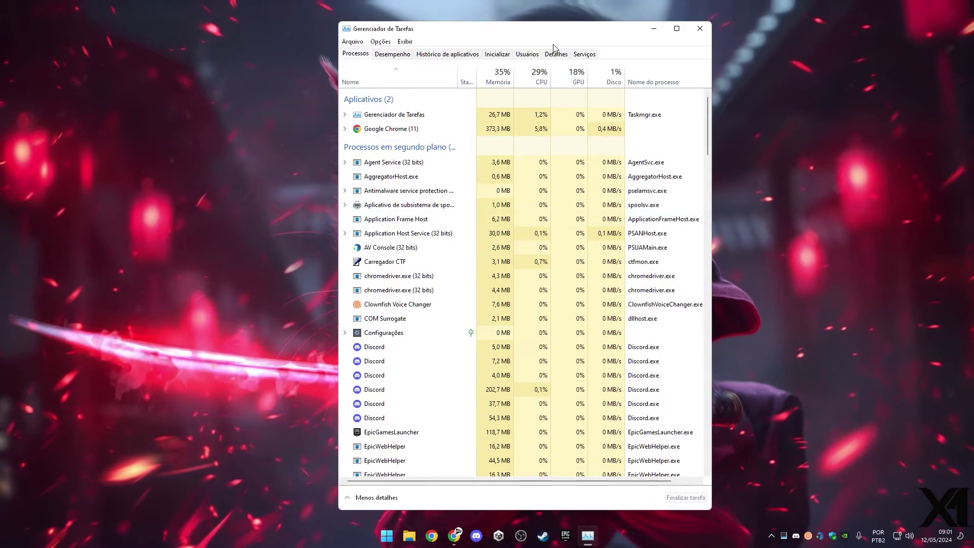
drag(566, 30, 820, 18)
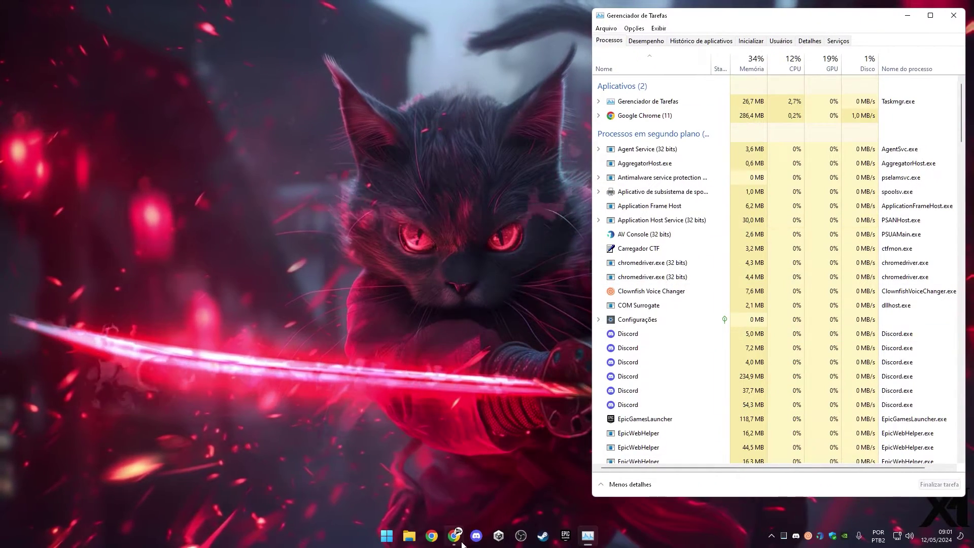
mouse_move(457, 538)
click(500, 447)
drag(817, 21, 375, 38)
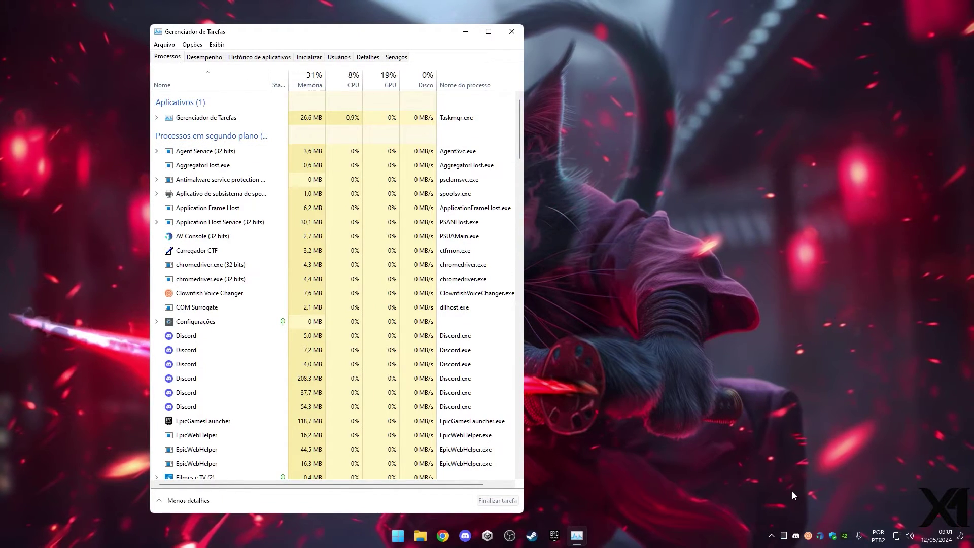
Step: Quit Discord completely so that it stops running in the background
click(772, 536)
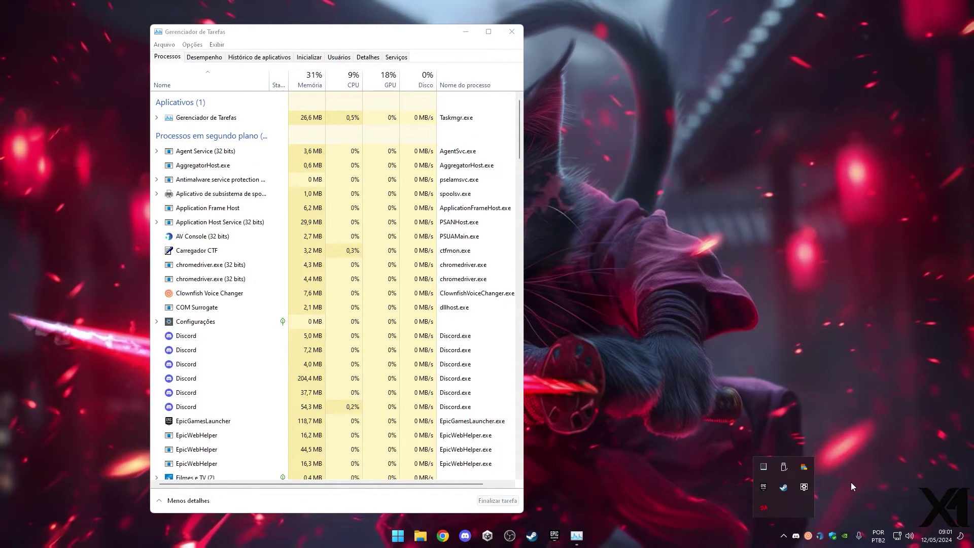
right_click(796, 536)
click(811, 524)
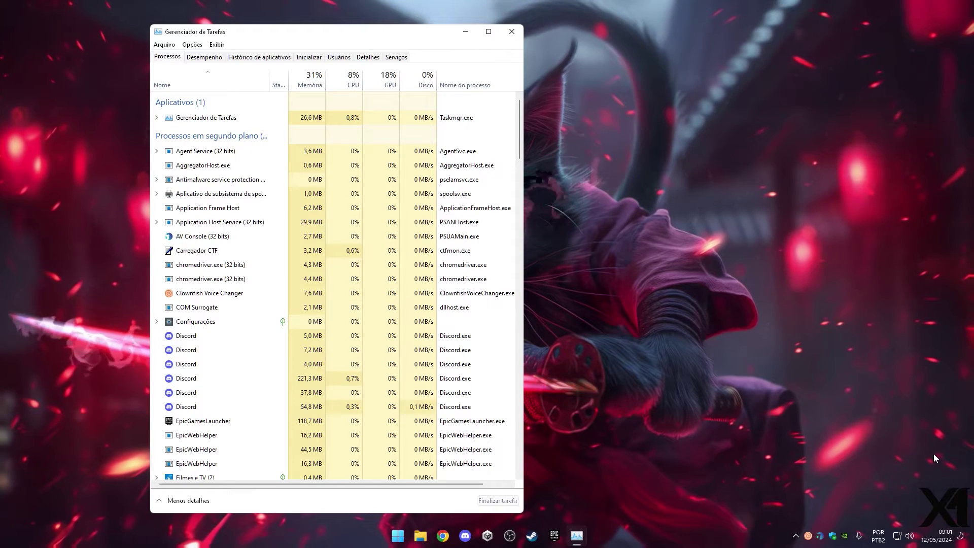
Step: Exit the NiceTaskBar utility running in the background
click(795, 536)
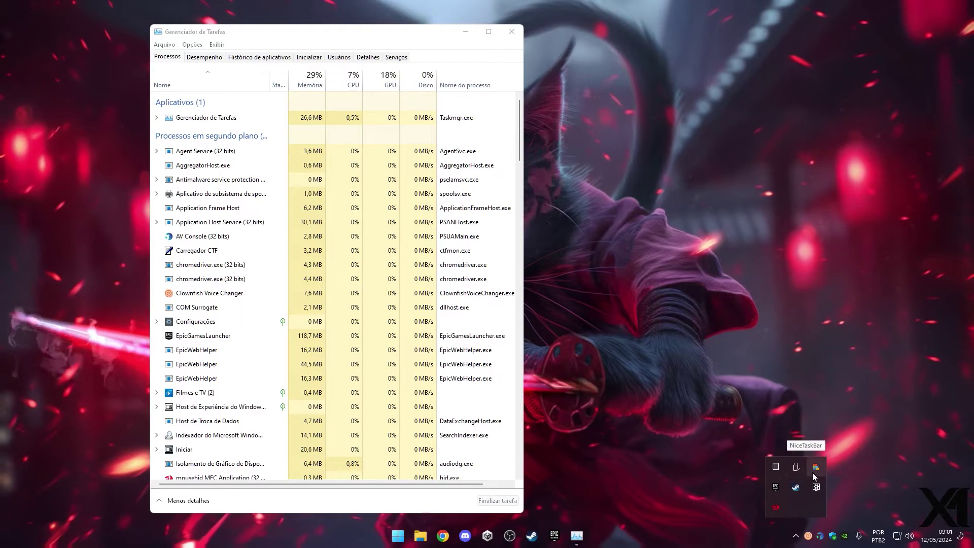
mouse_move(577, 536)
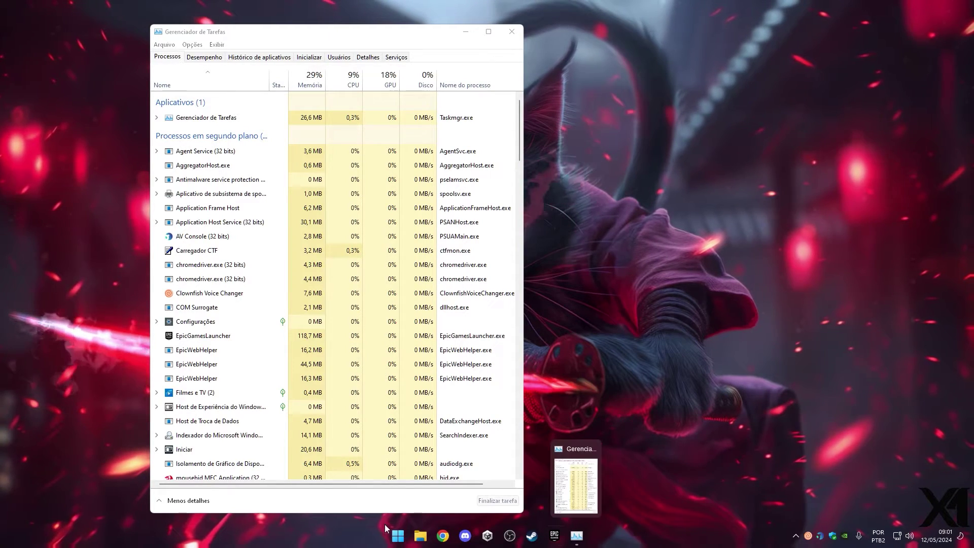
click(795, 536)
right_click(816, 484)
click(833, 508)
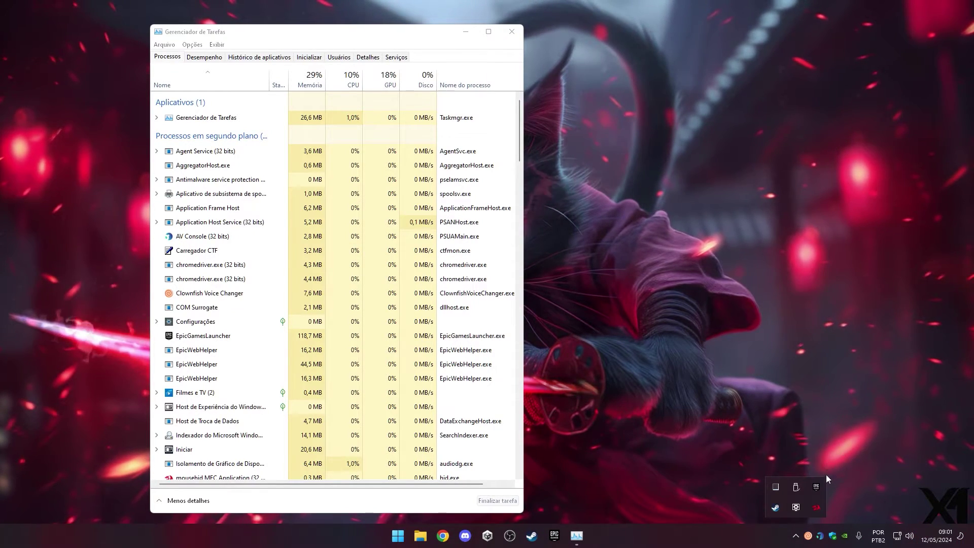
Step: Quit the animated wallpaper program and the Epic Games Launcher running in the background
drag(425, 37, 300, 1)
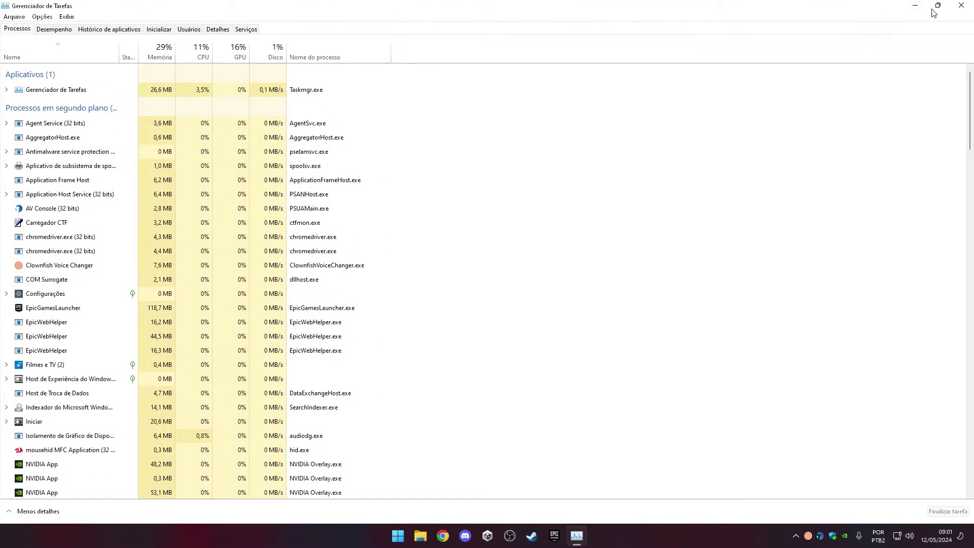
click(938, 6)
click(796, 536)
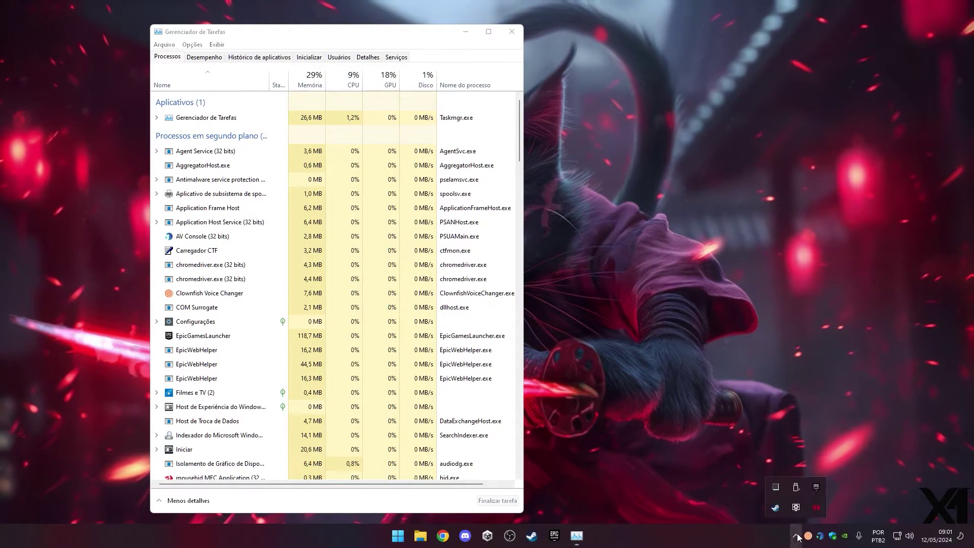
right_click(795, 508)
click(809, 499)
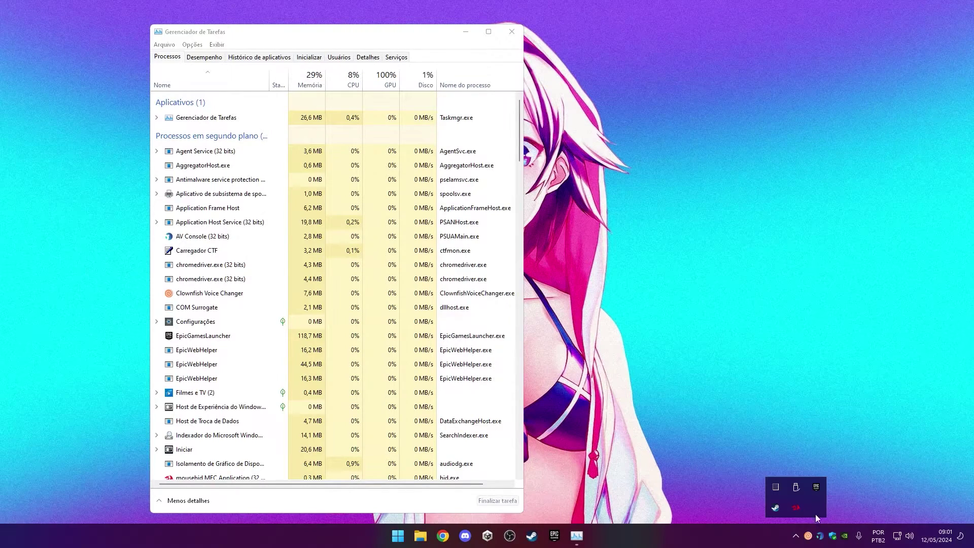
right_click(819, 491)
click(846, 488)
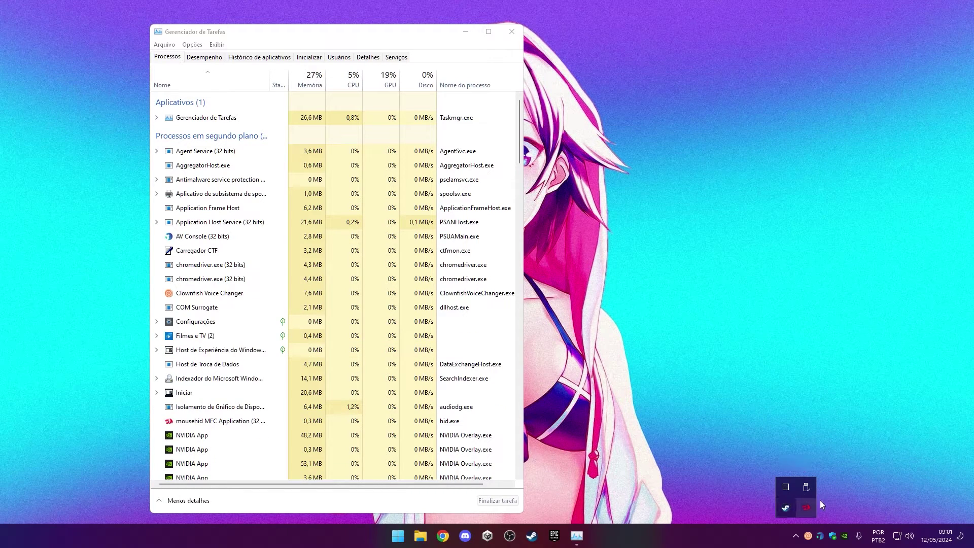
Step: Exit the mouse utility running in the background and check the remaining background icons
drag(416, 29, 341, 20)
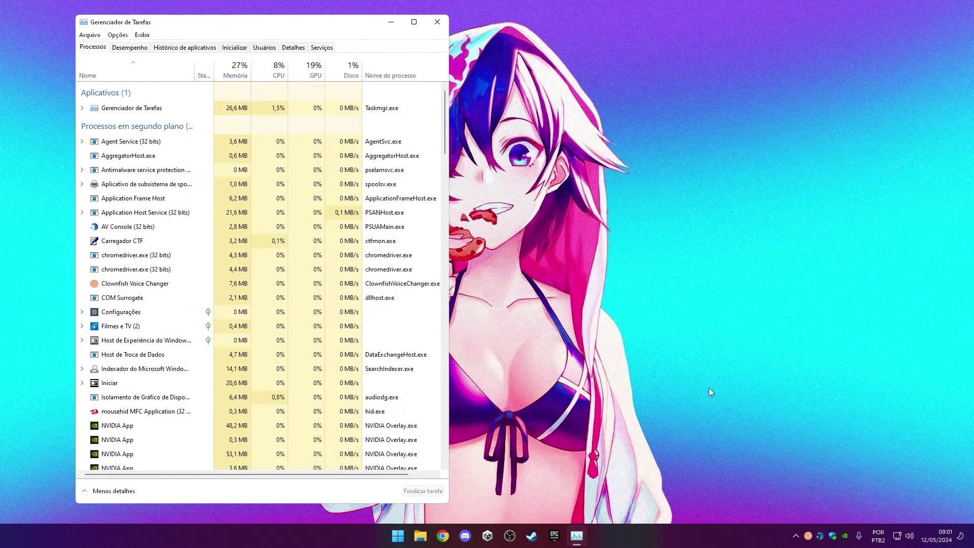
click(795, 536)
right_click(811, 506)
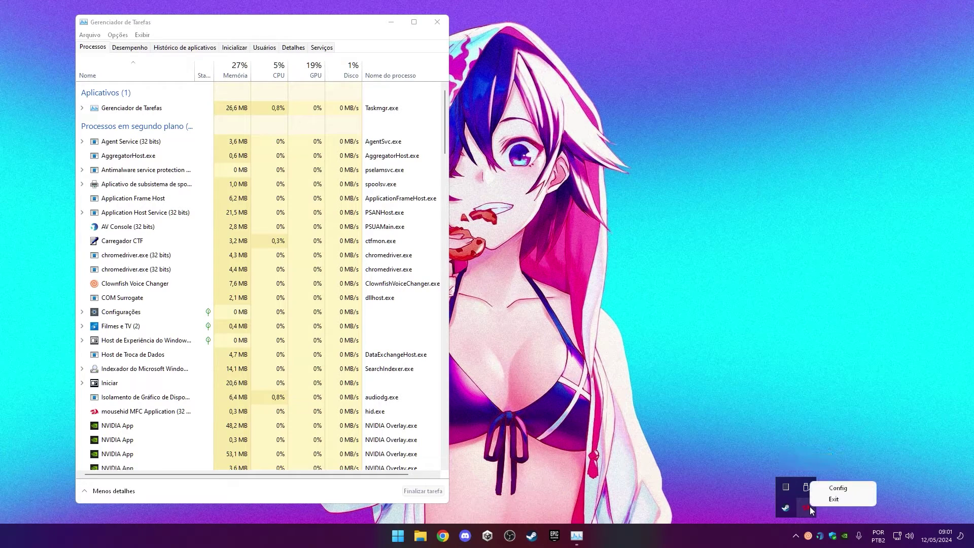
click(848, 500)
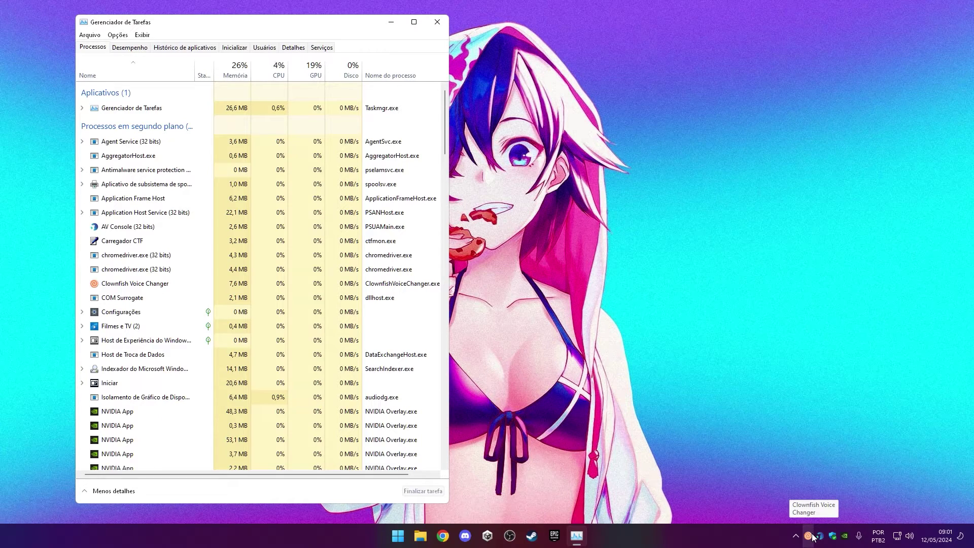
click(796, 536)
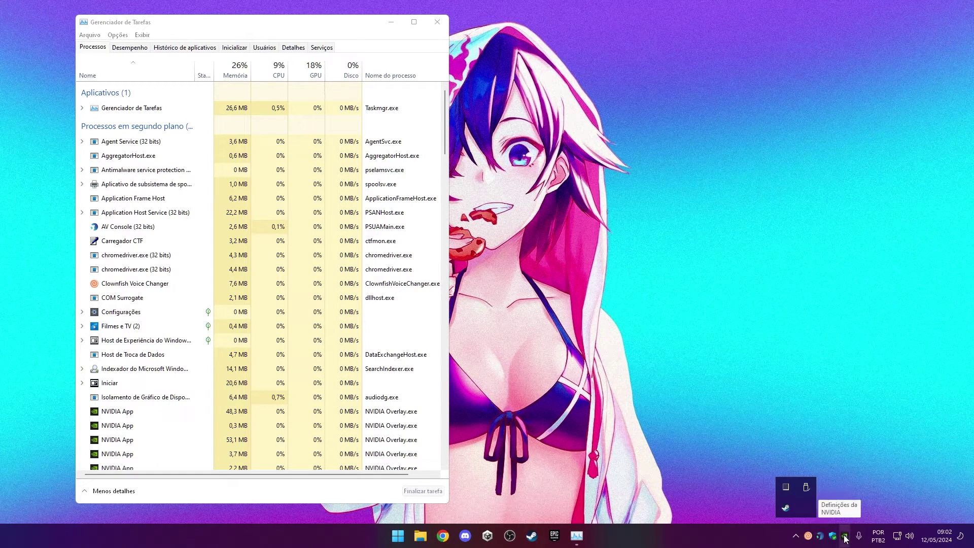
click(838, 374)
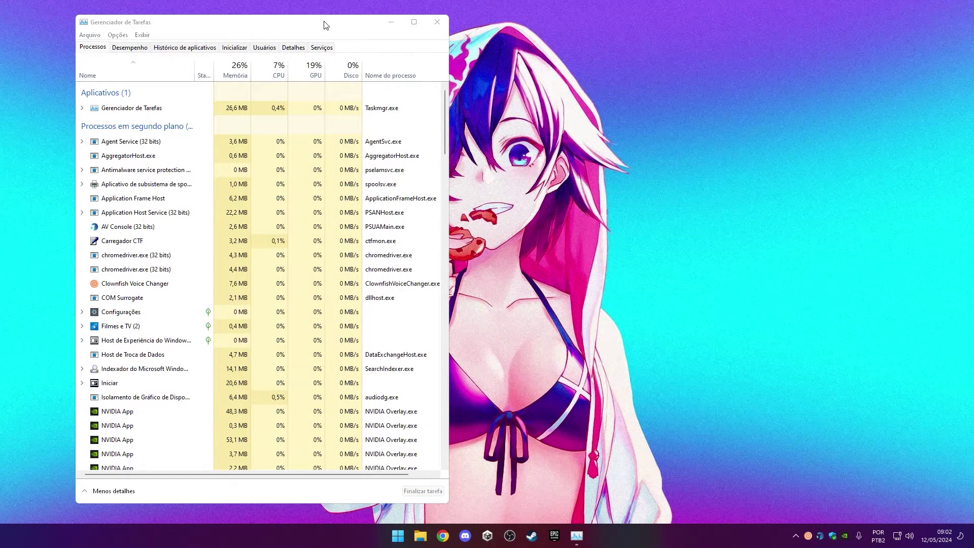
Step: End the Filmes e TV background process in Task Manager
drag(325, 25, 752, 42)
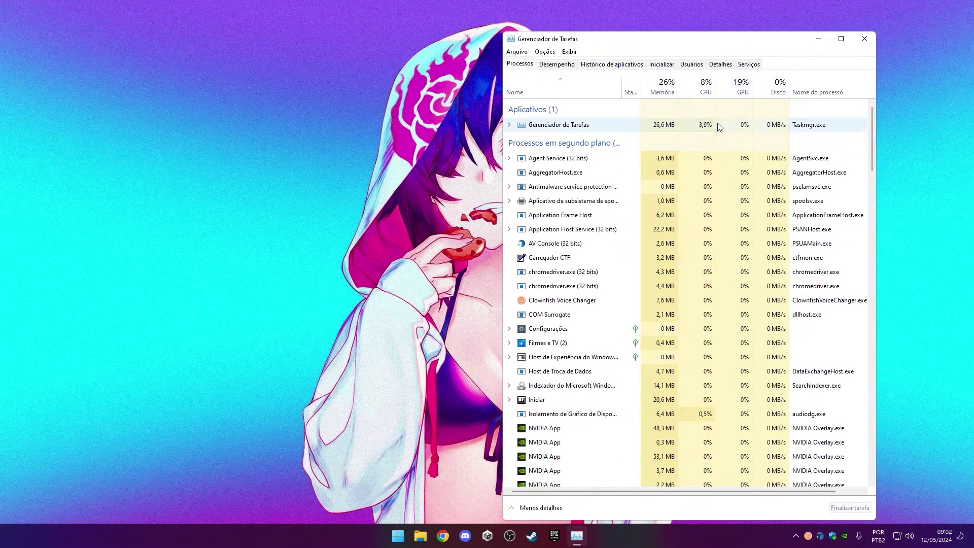
scroll(576, 224, down, 3)
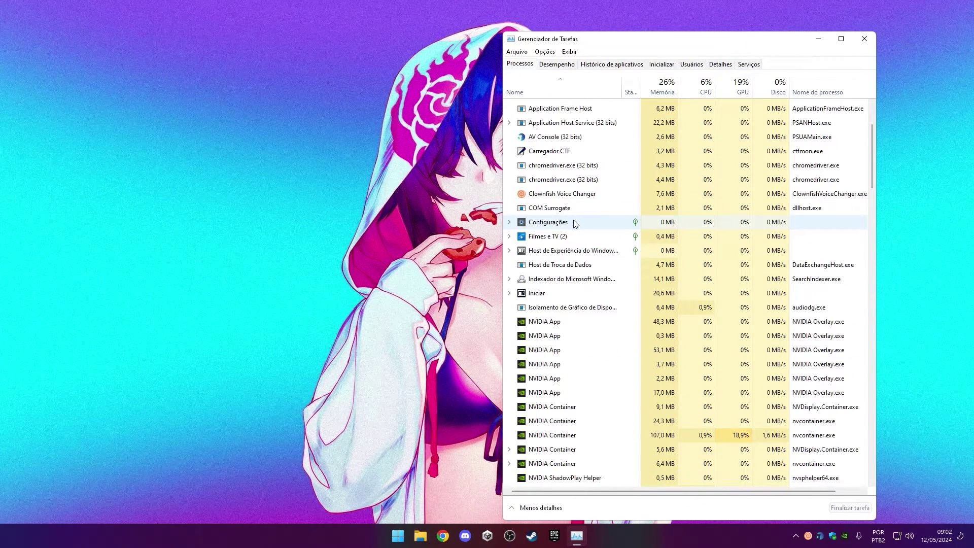
click(574, 237)
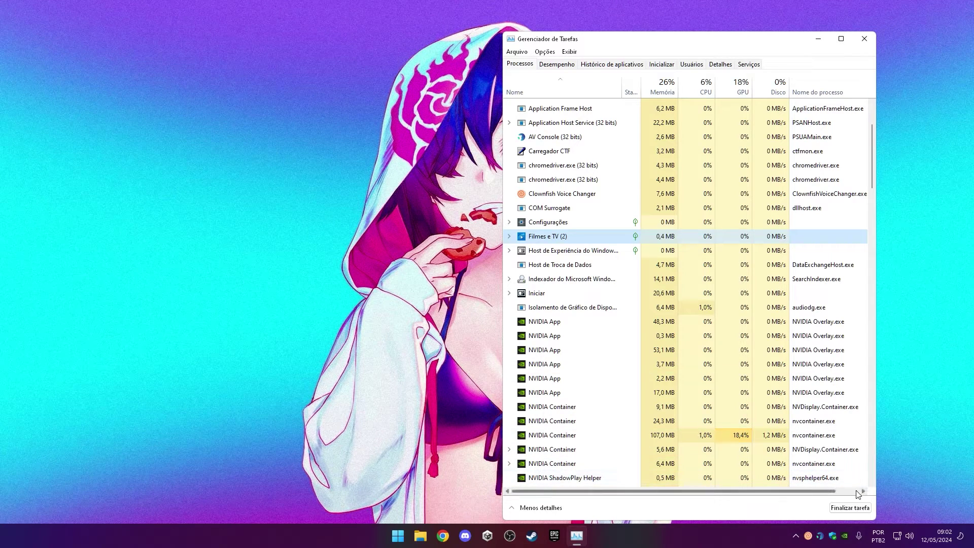
click(848, 503)
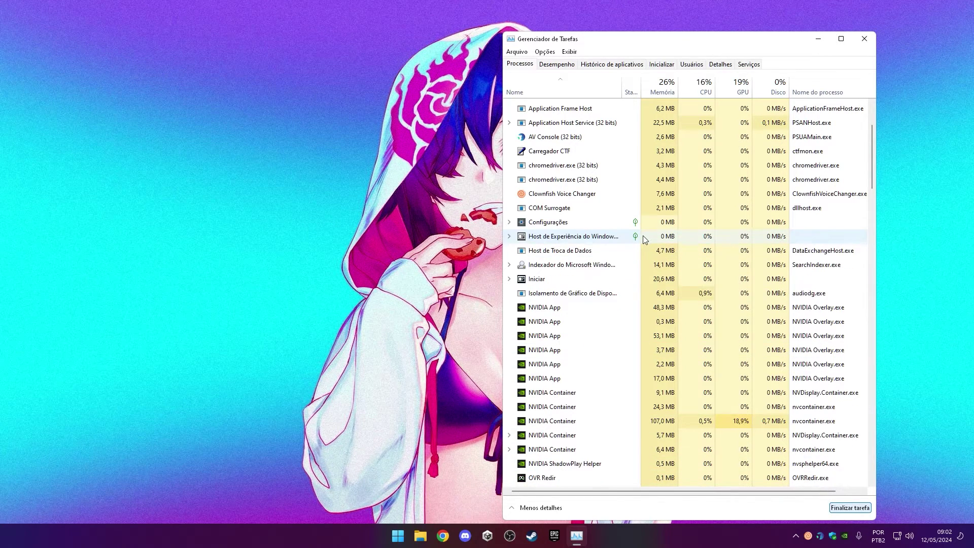
Step: Find the Windows Widgets process among the background processes and end it
scroll(613, 279, down, 5)
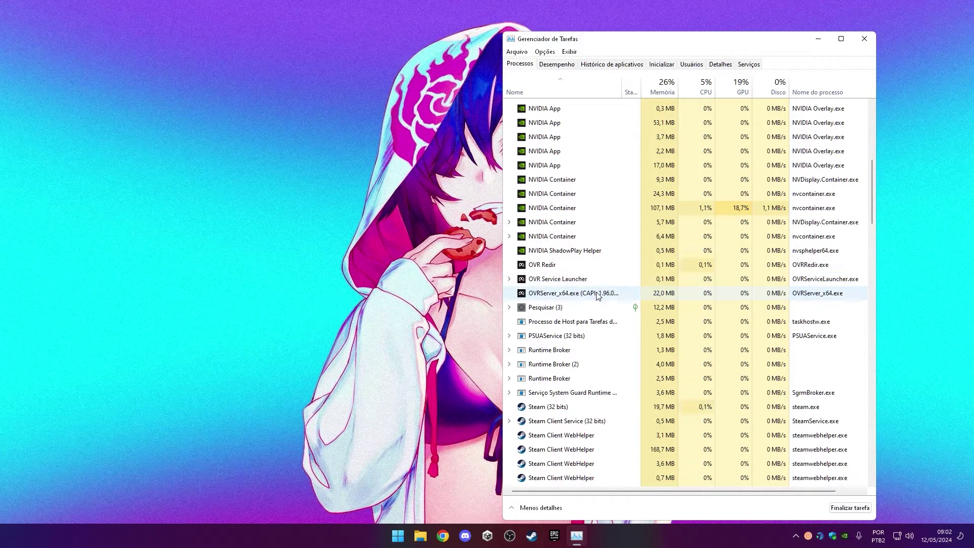
scroll(603, 294, down, 6)
scroll(601, 310, down, 2)
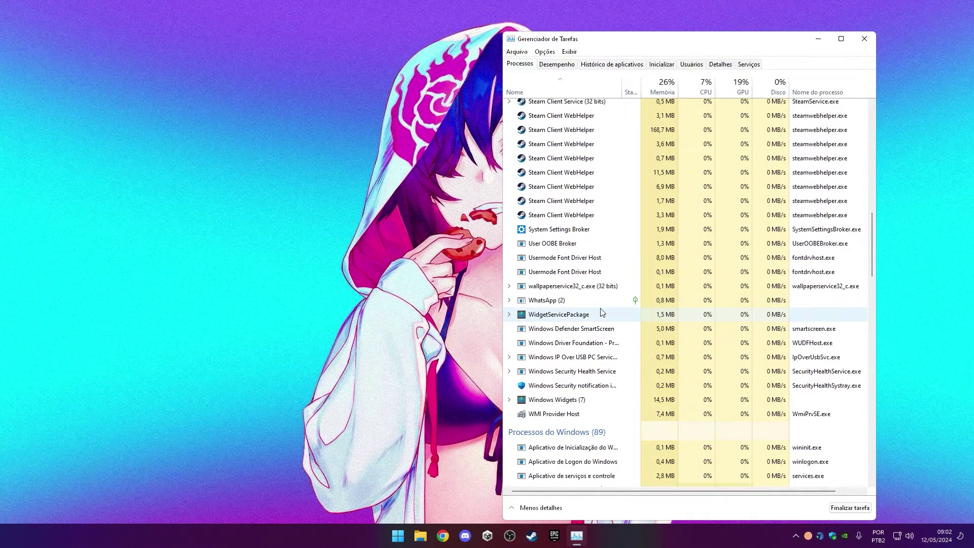
scroll(599, 311, down, 1)
scroll(599, 310, down, 1)
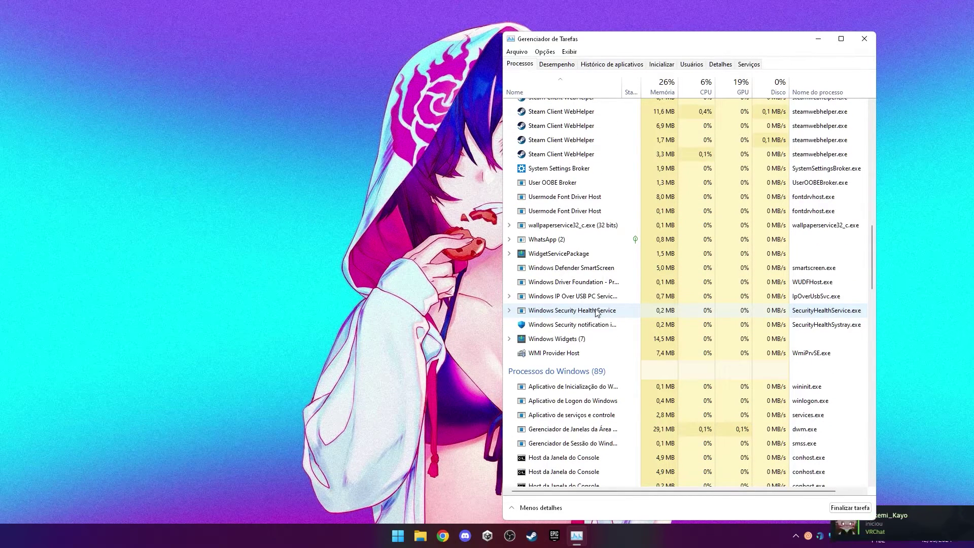
click(593, 308)
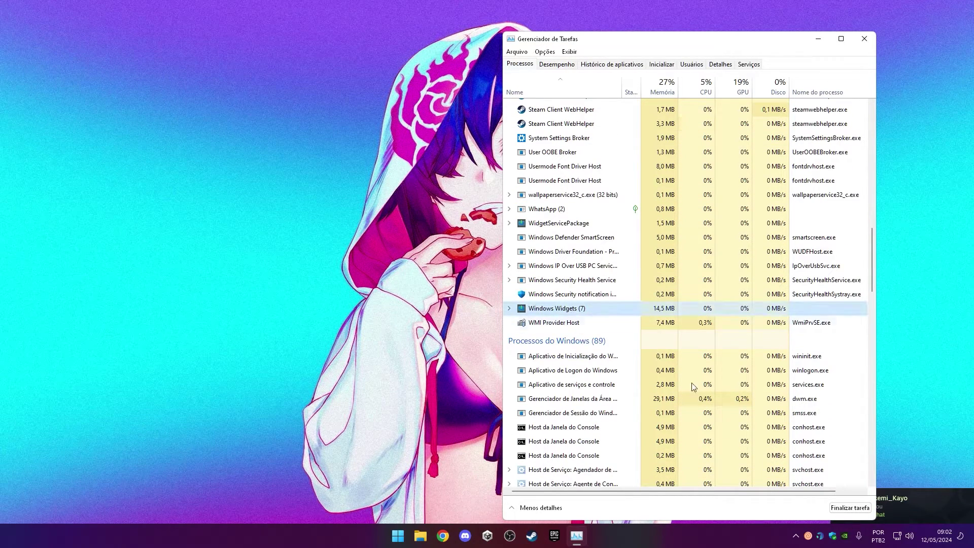
click(840, 508)
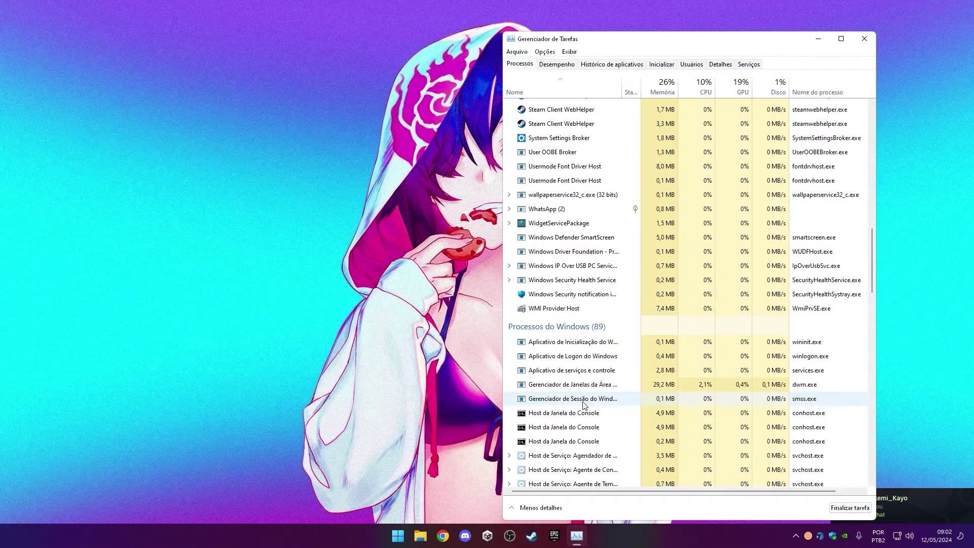
Step: Review the Windows processes and the detailed list of all running processes, and close Task Manager
scroll(628, 401, down, 12)
scroll(630, 425, down, 10)
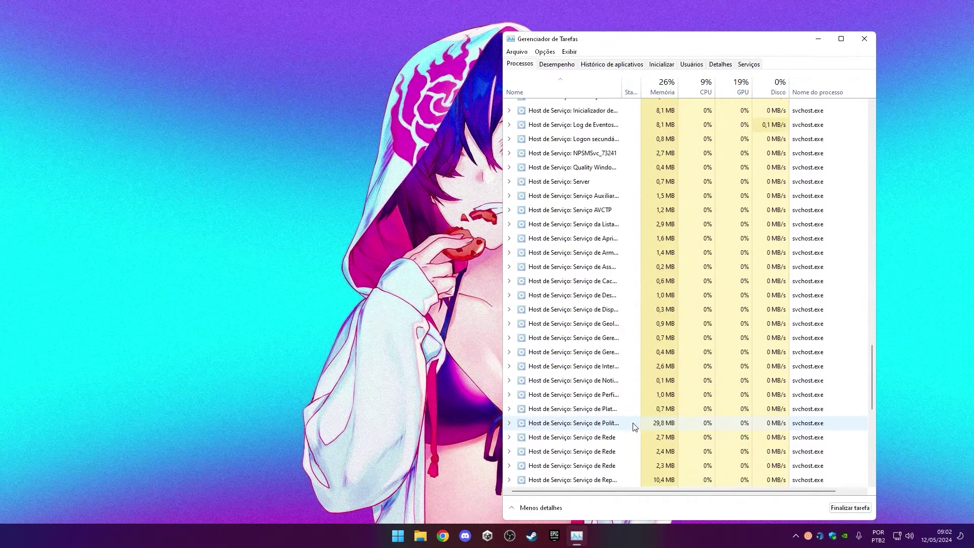
click(720, 64)
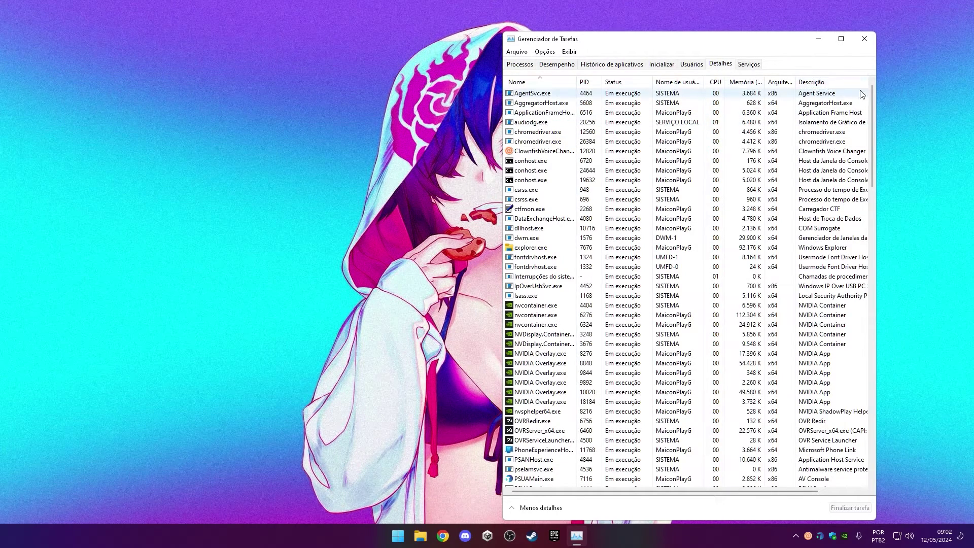
drag(871, 92, 877, 387)
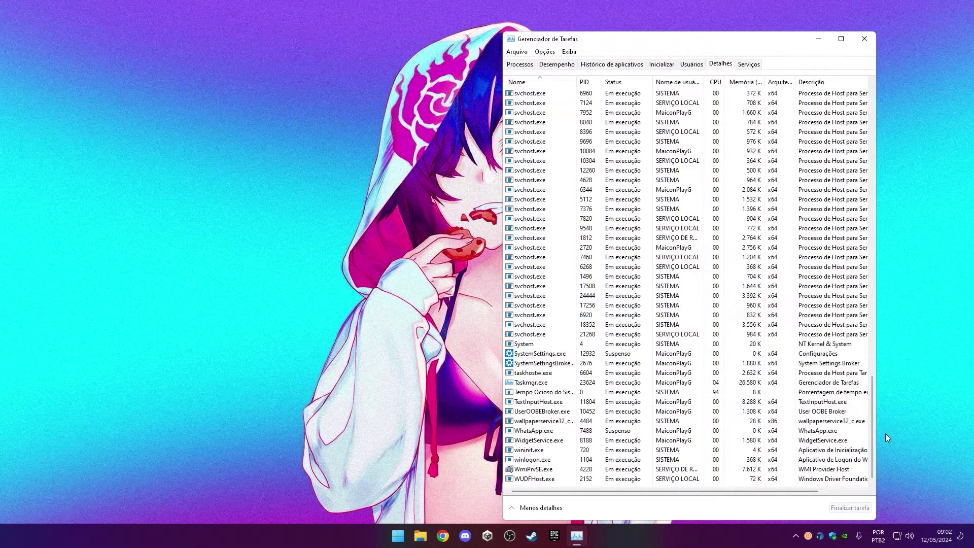
drag(872, 422, 880, 112)
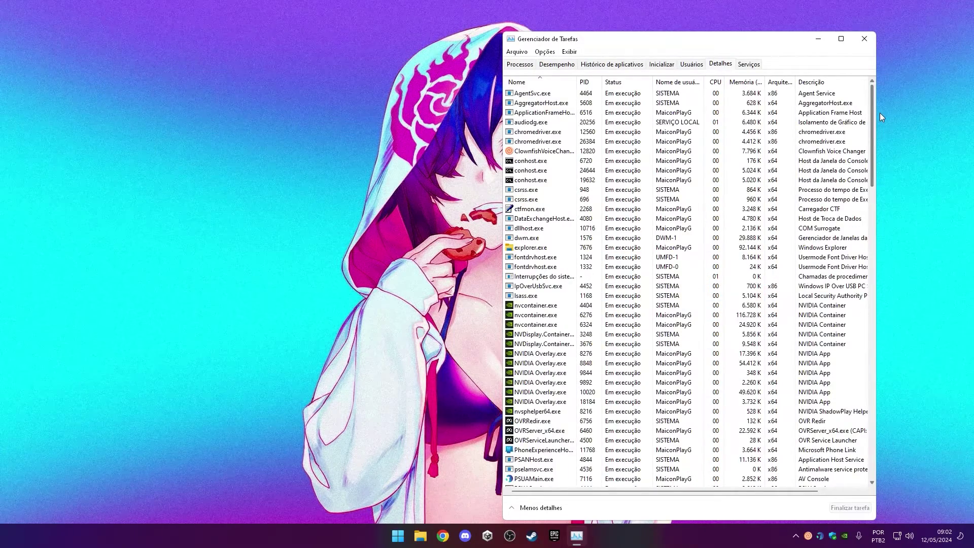
click(862, 39)
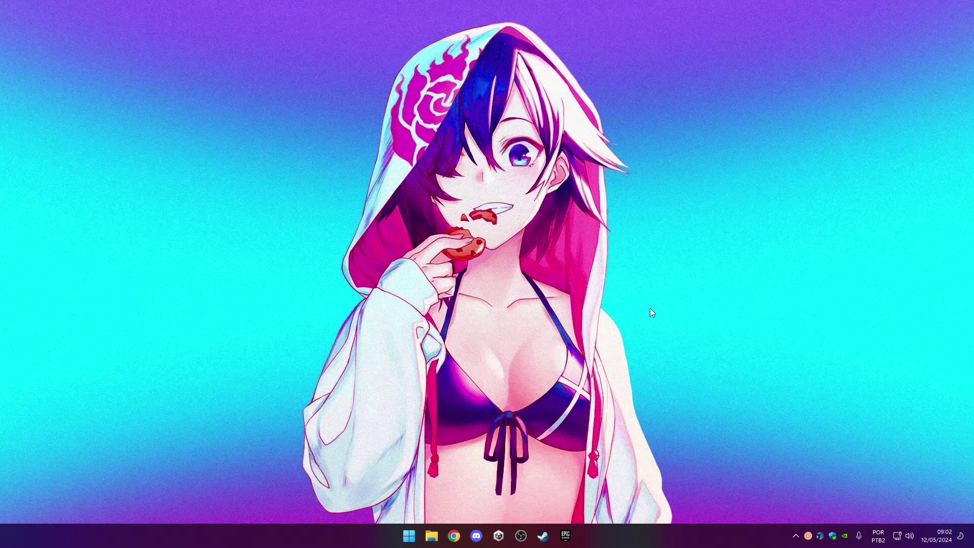
Step: Turn on the display of desktop icons
right_click(356, 179)
mouse_move(448, 184)
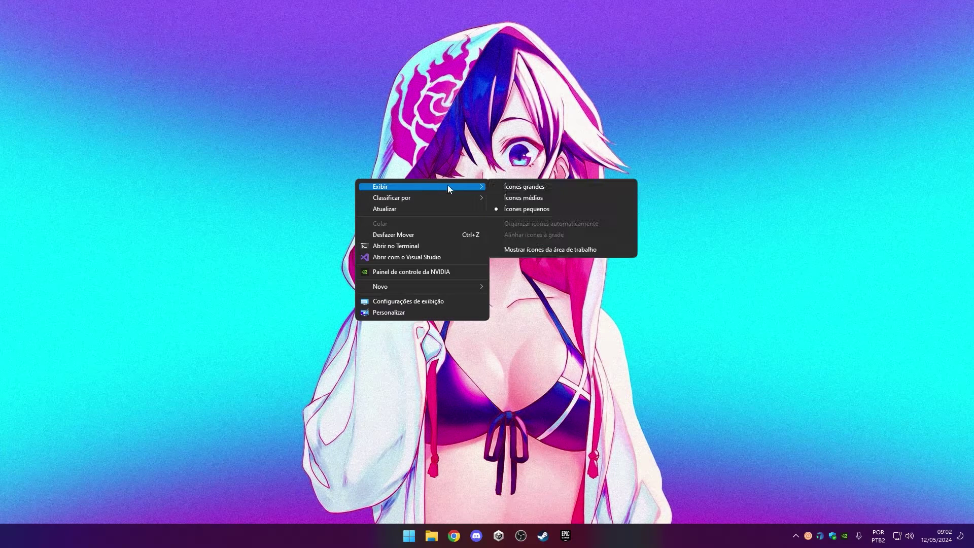
click(544, 251)
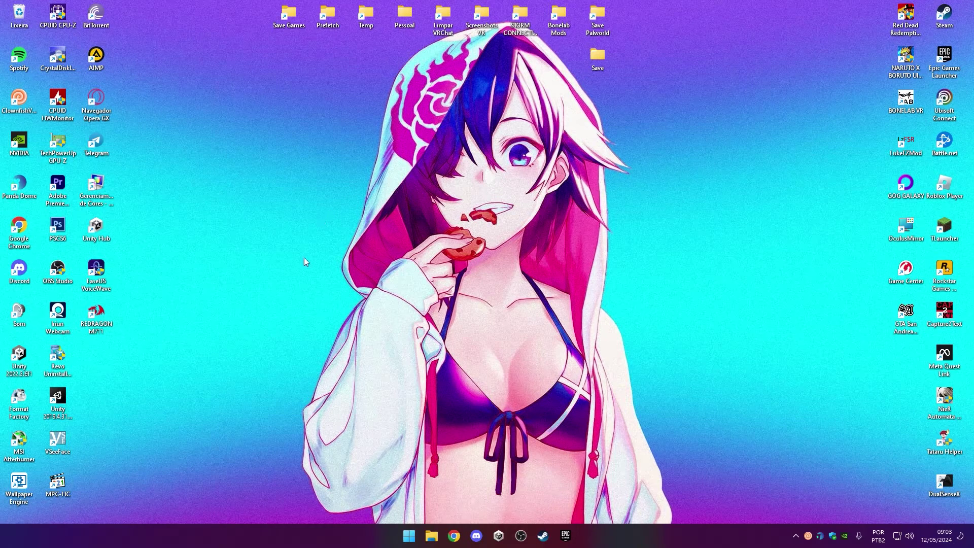
Step: Open Este Computador in File Explorer and check the free space on the C:, D: and M: drives
key(super+e)
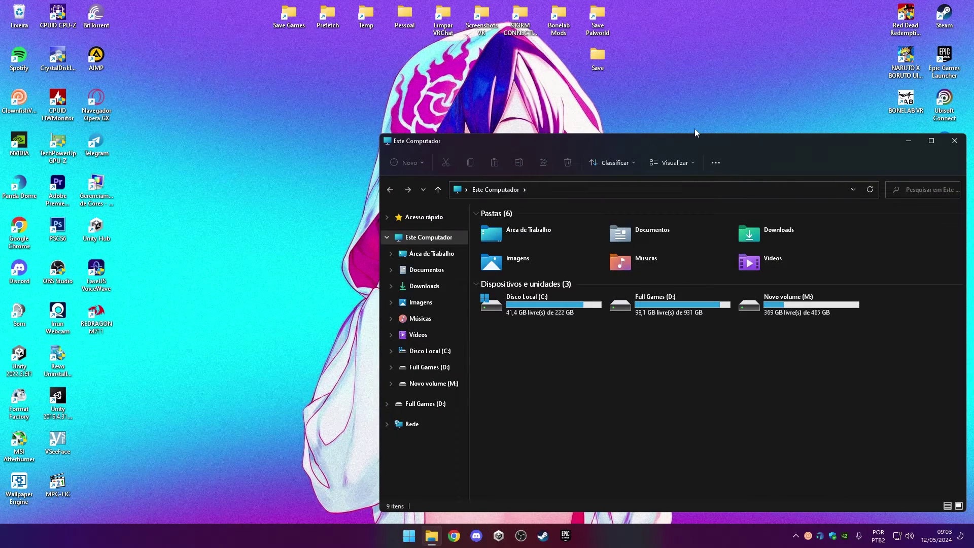
drag(702, 141, 568, 108)
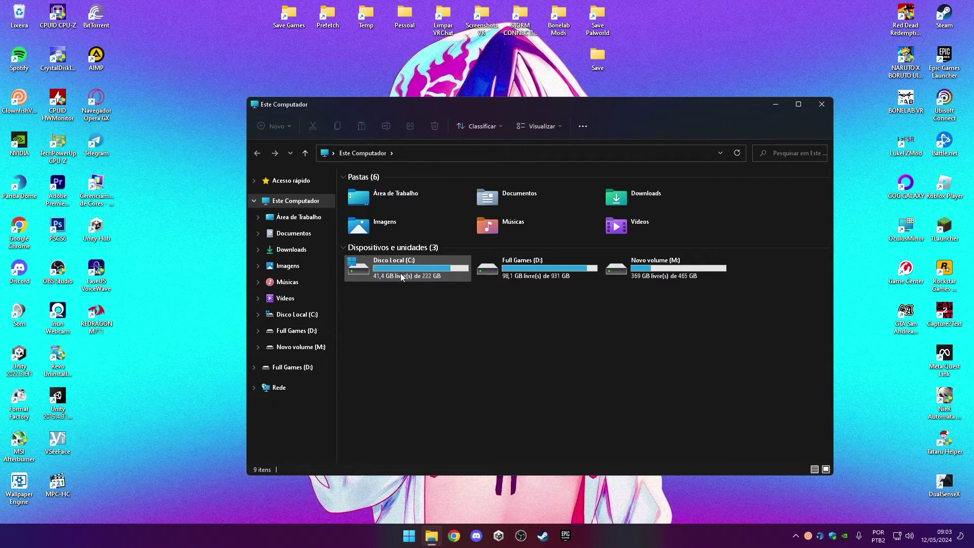
mouse_move(401, 276)
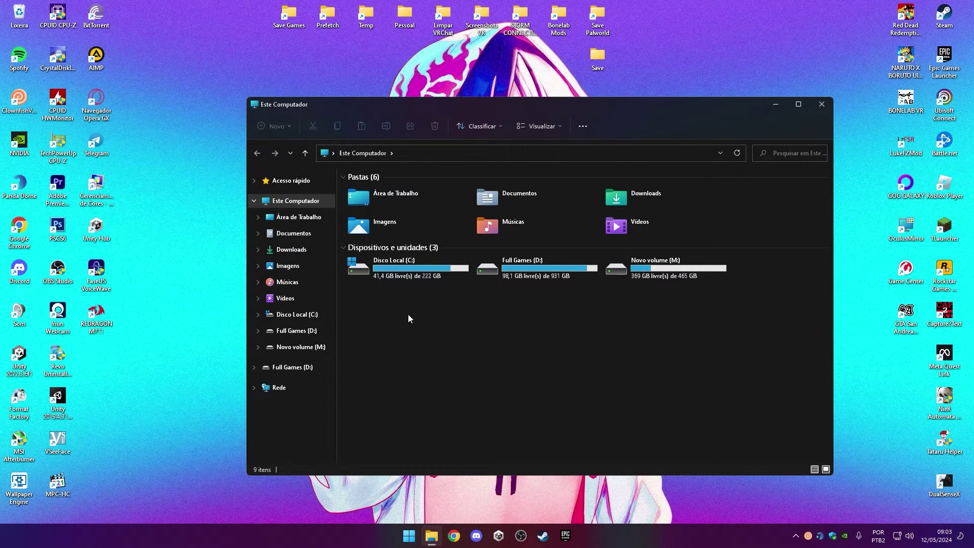
drag(714, 112, 677, 112)
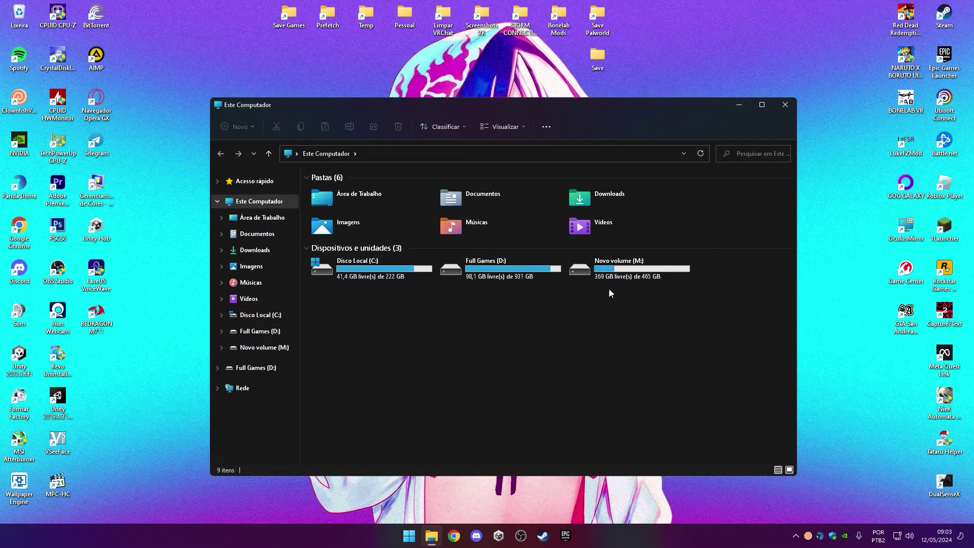
key(alt+z)
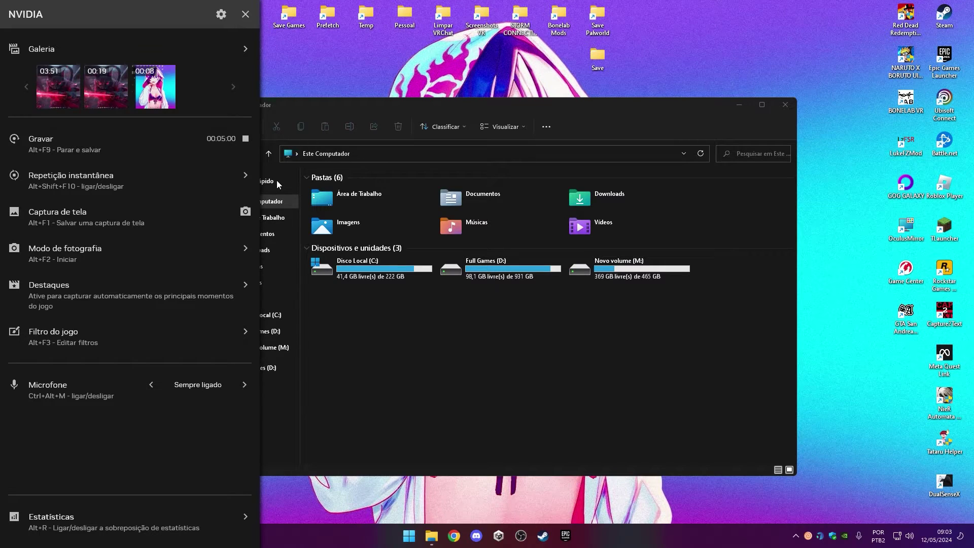
click(245, 15)
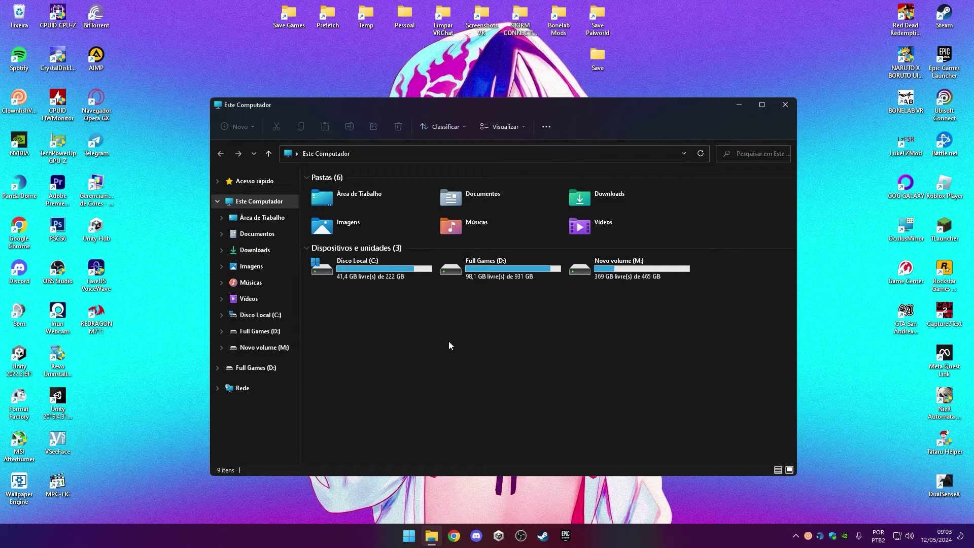
Step: Delete REDRAGON Gaming Mouse.rar, Redragon Cobra M711.rar and the Redragon Cobra M711 folder from Downloads
click(282, 247)
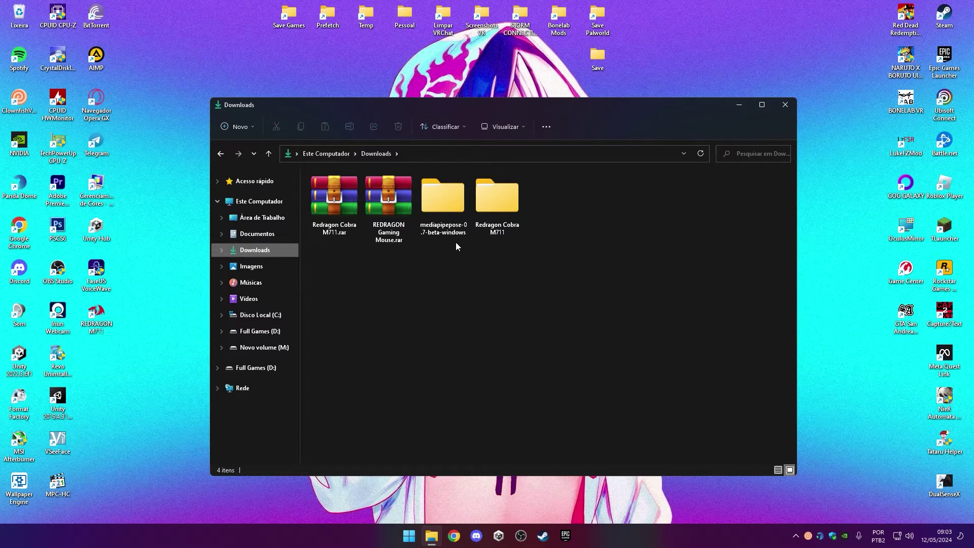
click(392, 203)
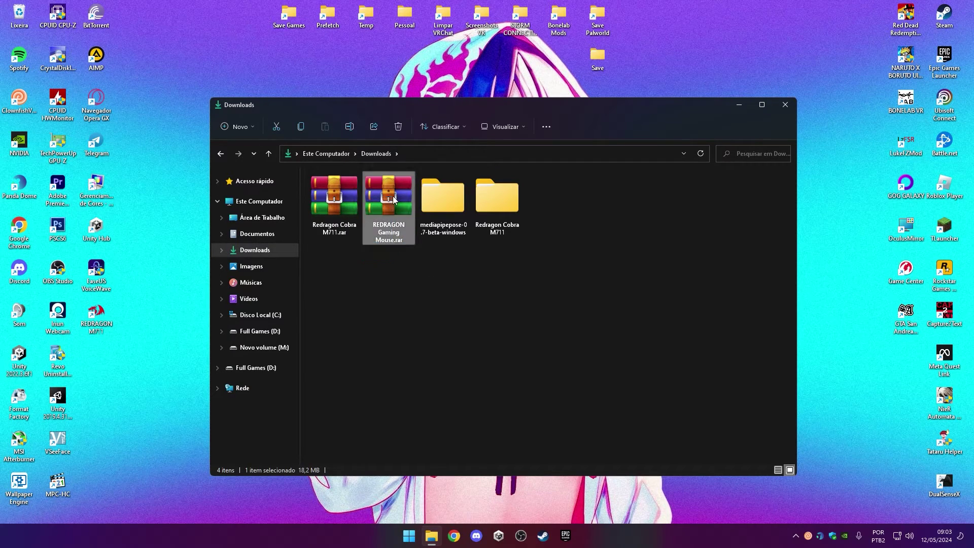
click(398, 128)
click(353, 203)
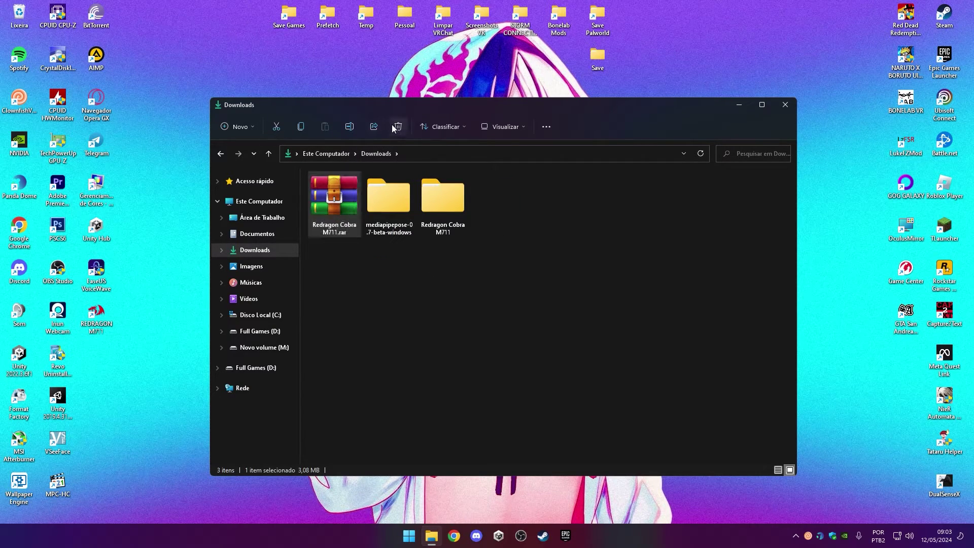
click(398, 127)
click(410, 210)
click(399, 128)
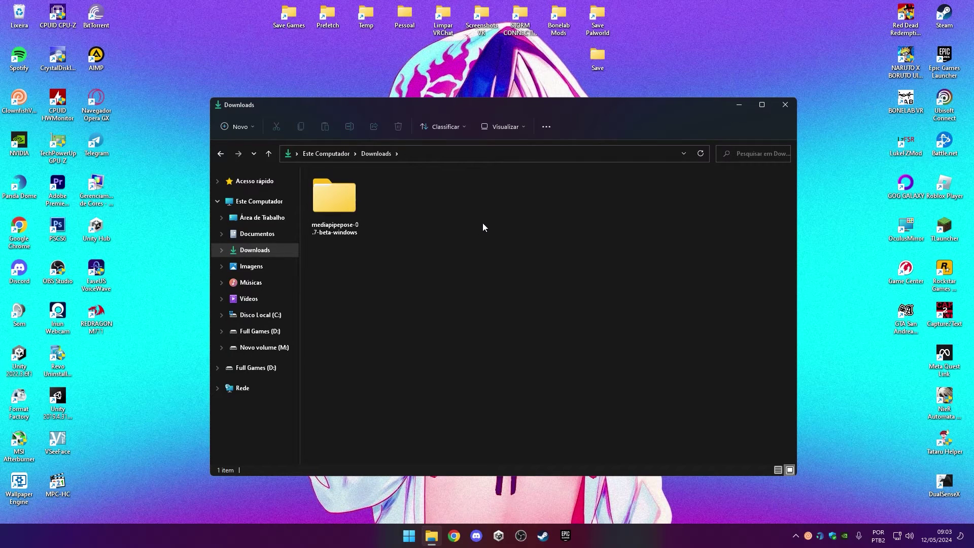
Step: Look through Imagens and Músicas, and delete the three items beside the Desktop folder in Vídeos, skipping any file in use
click(272, 269)
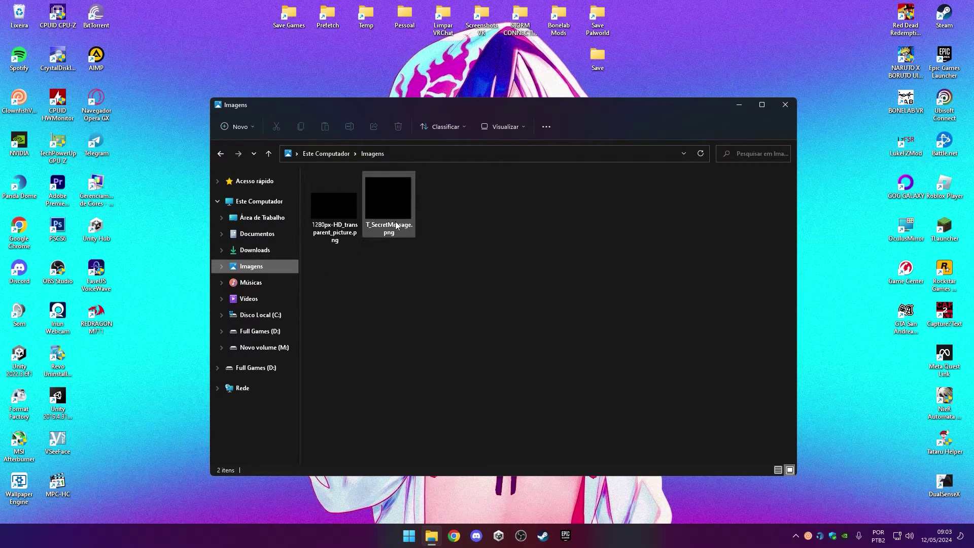
click(279, 297)
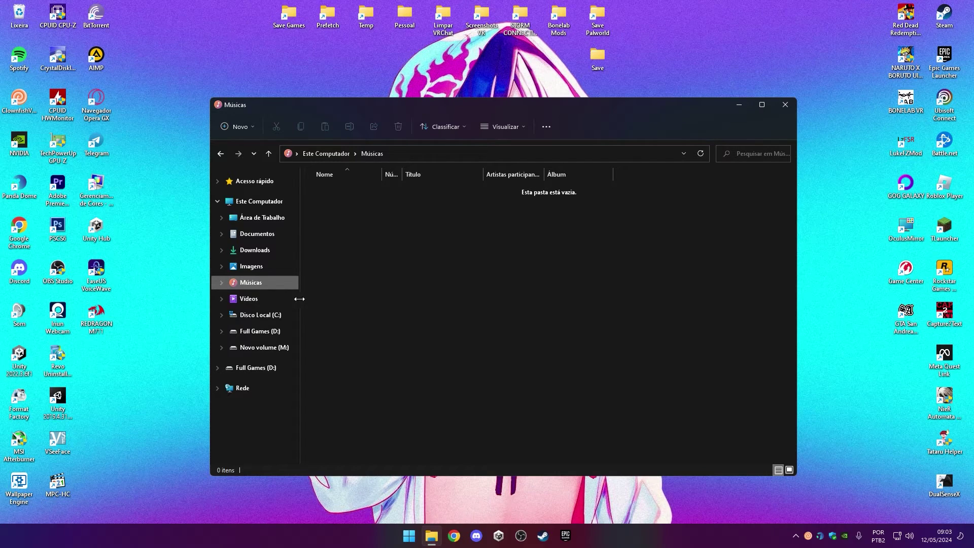
drag(389, 258, 559, 182)
click(398, 127)
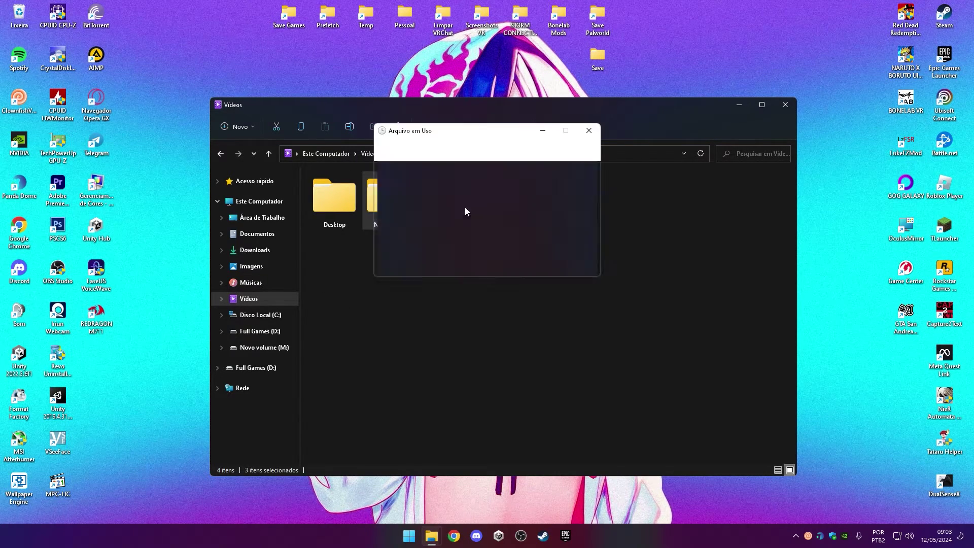
click(503, 246)
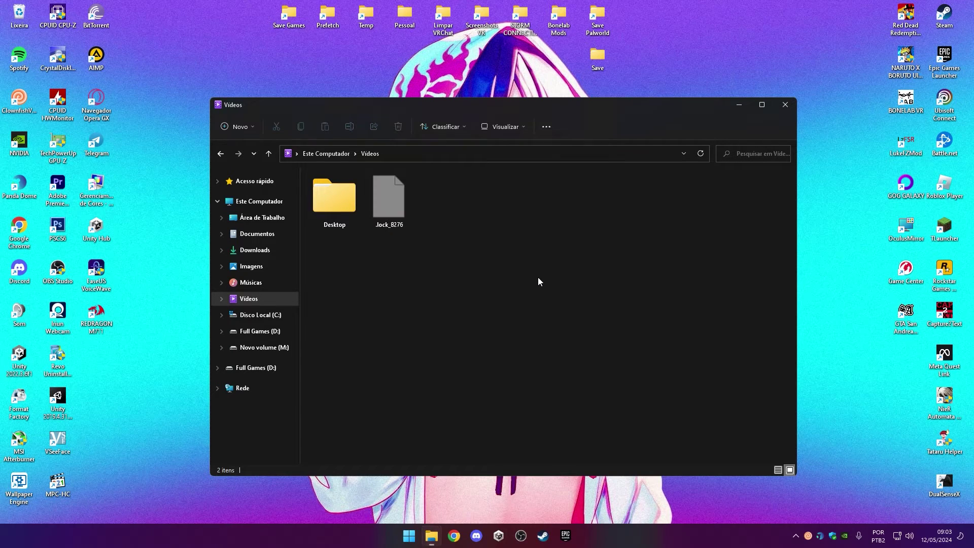
Step: Look inside the Desktop folder in Vídeos, return to Vídeos and close the File Explorer window
click(361, 202)
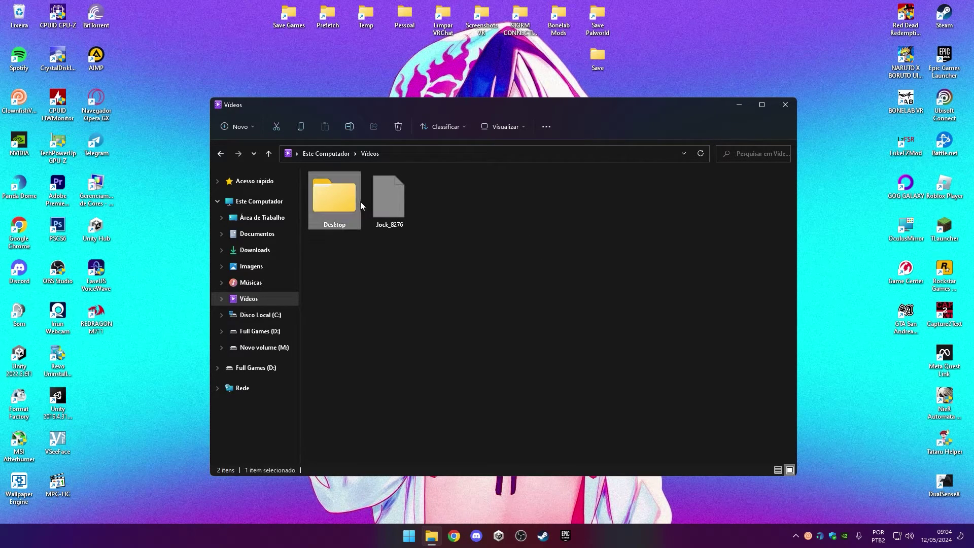
double_click(361, 202)
key(alt+Left)
click(676, 239)
drag(604, 120, 559, 120)
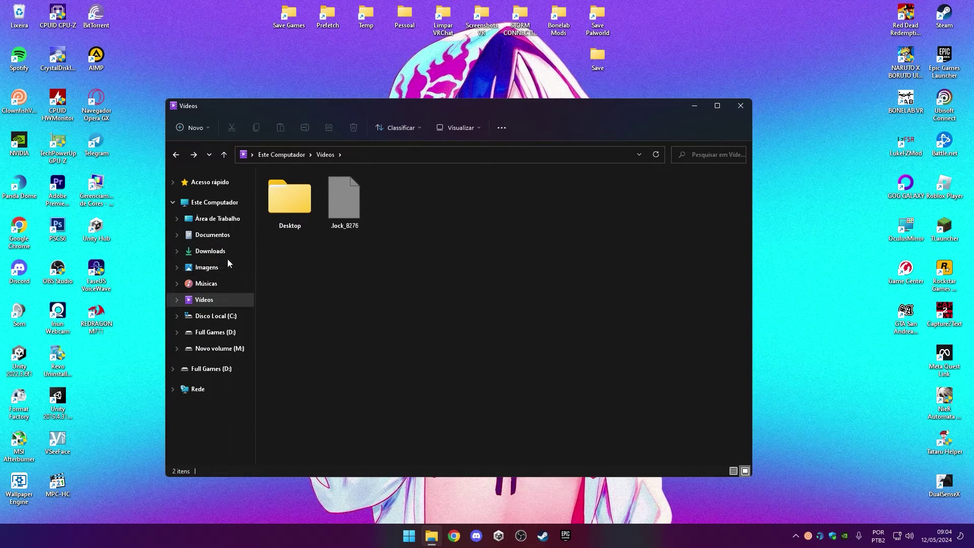
click(743, 109)
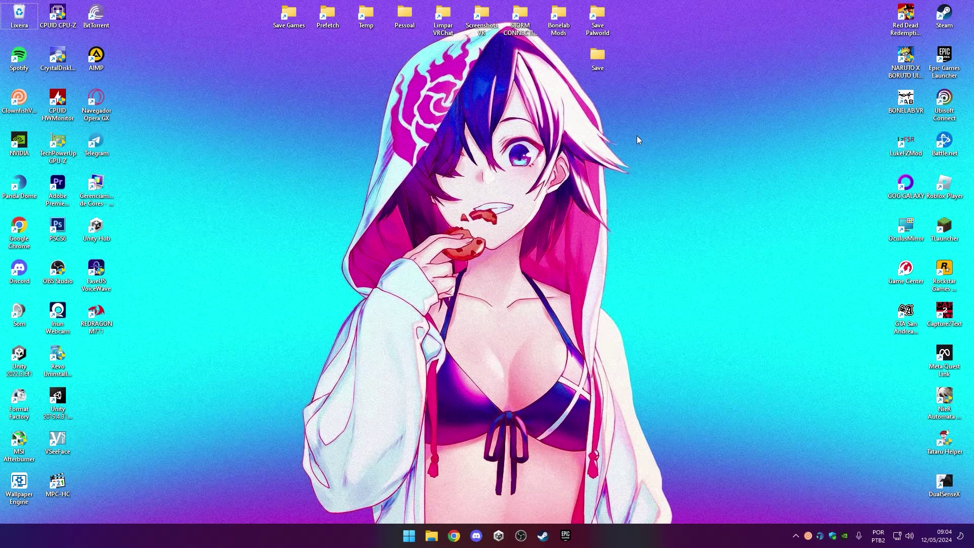
Step: Open the Prefetch folder from the desktop and delete all its files, skipping the one in use
double_click(327, 22)
click(491, 281)
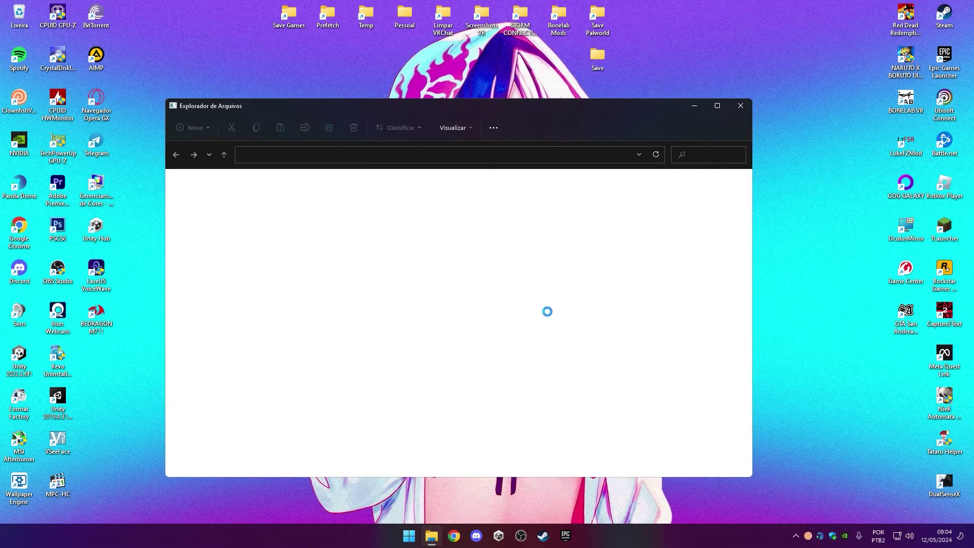
drag(533, 99, 568, 93)
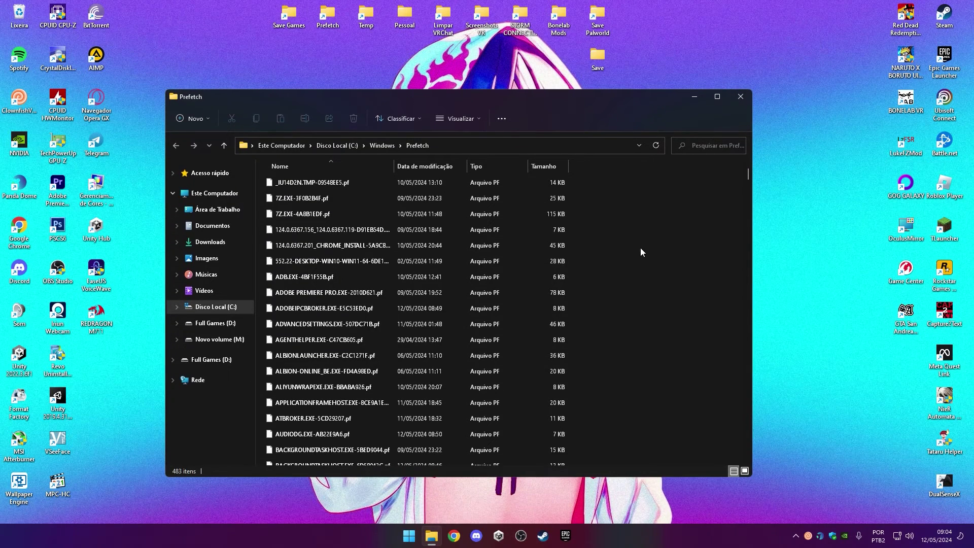
key(ctrl+a)
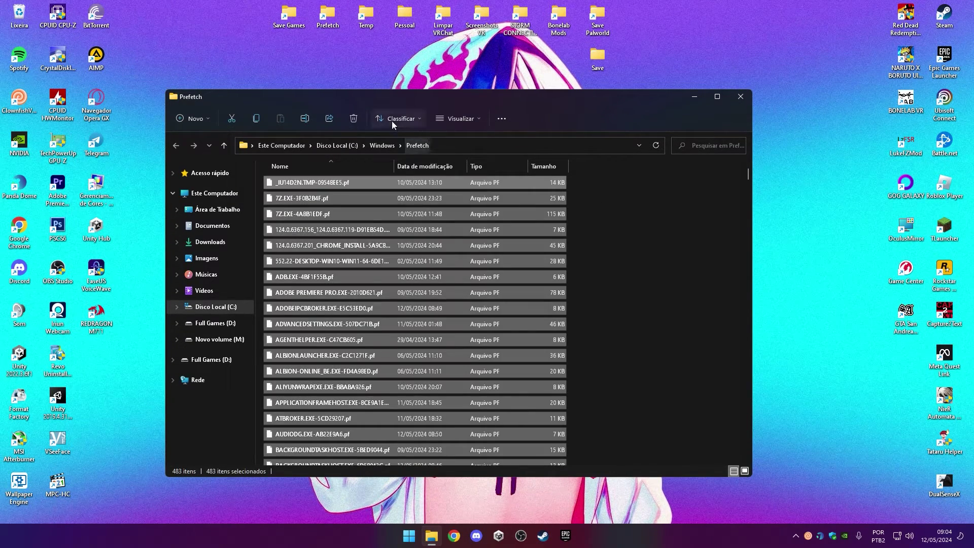
click(355, 122)
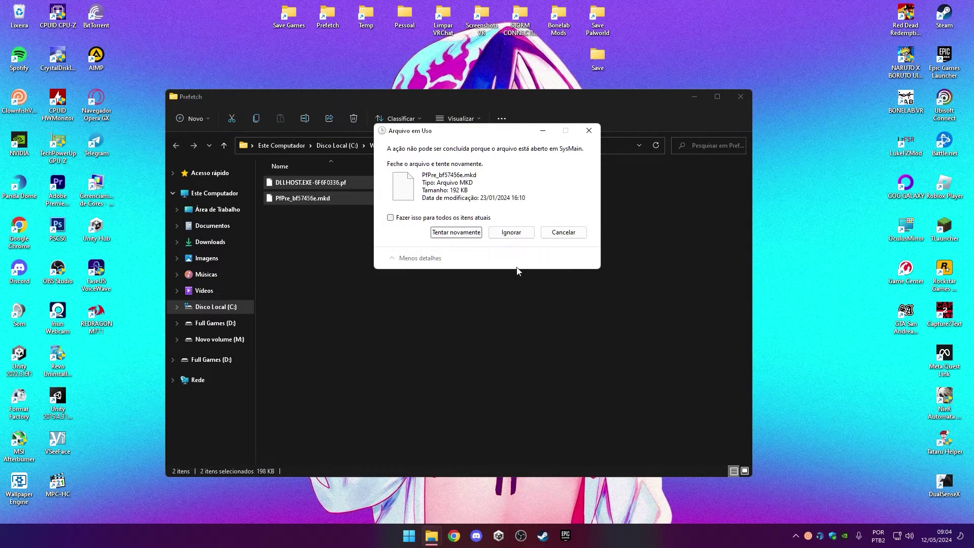
click(512, 233)
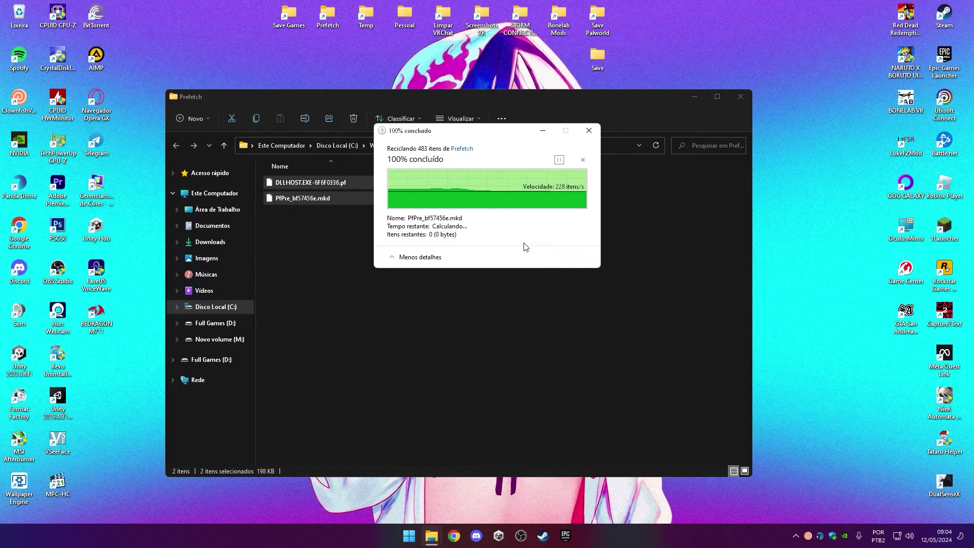
click(562, 272)
drag(557, 96, 699, 89)
Step: Open the Executar dialog, both from the pinned apps and directly, and close it without running a command
click(409, 536)
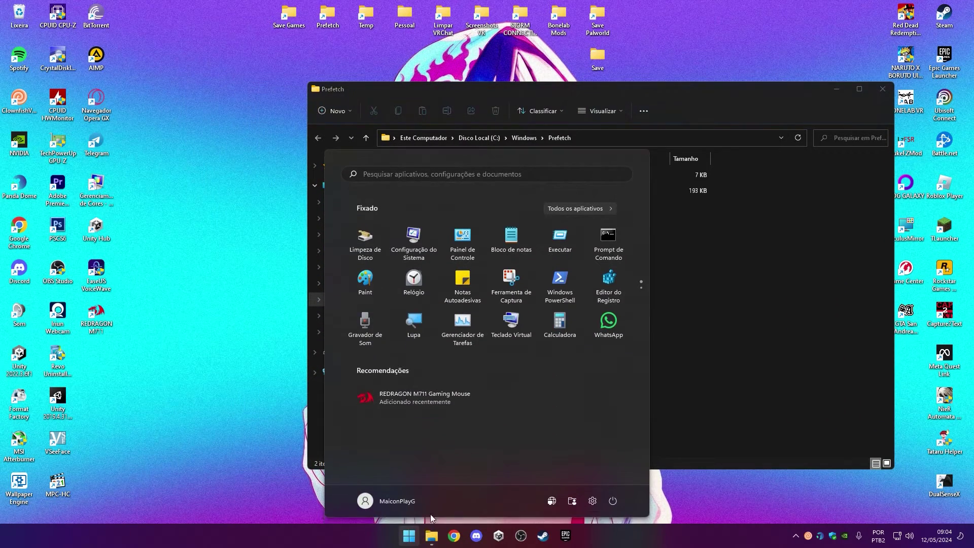
click(558, 242)
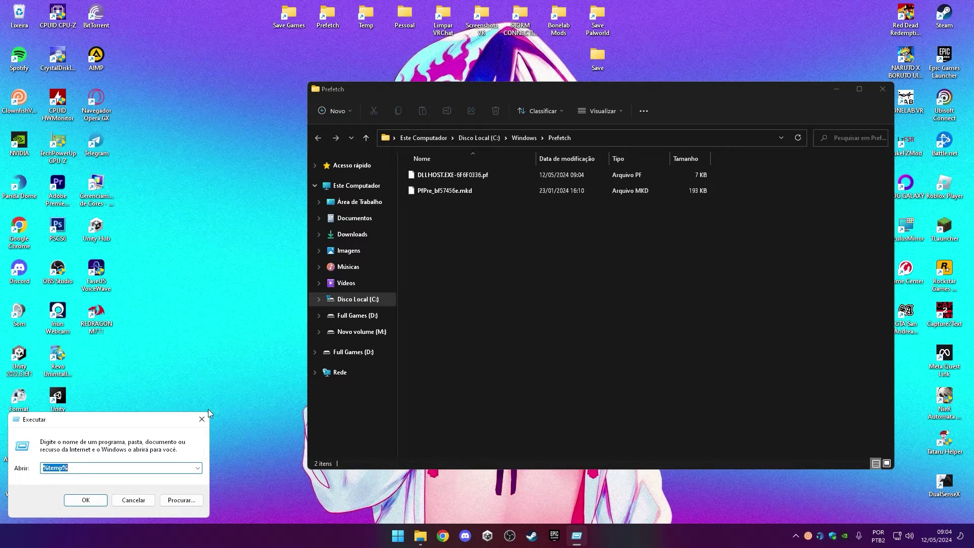
key(Escape)
key(super+r)
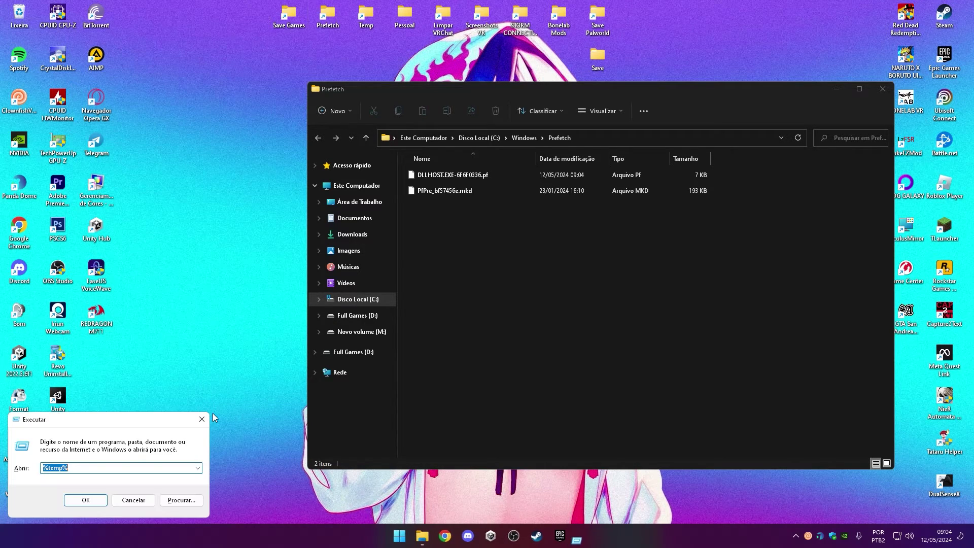
click(202, 420)
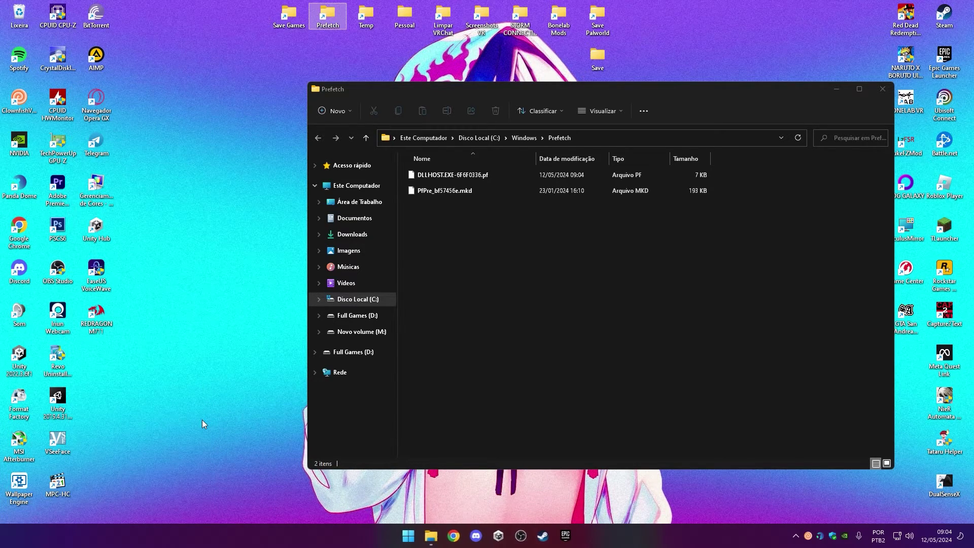
Step: Search Windows for "executar", open the Executar app and close it without running %temp%
key(super)
text(executar)
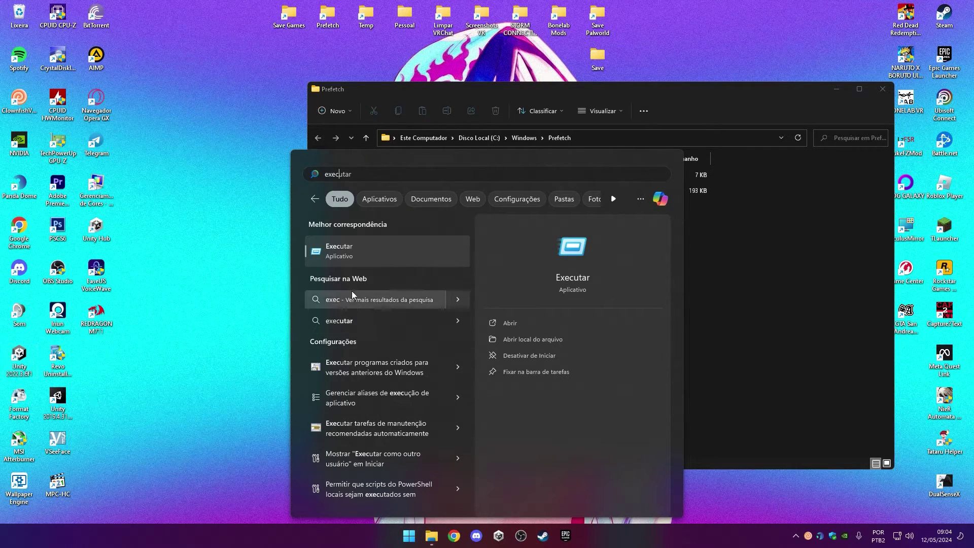
click(361, 255)
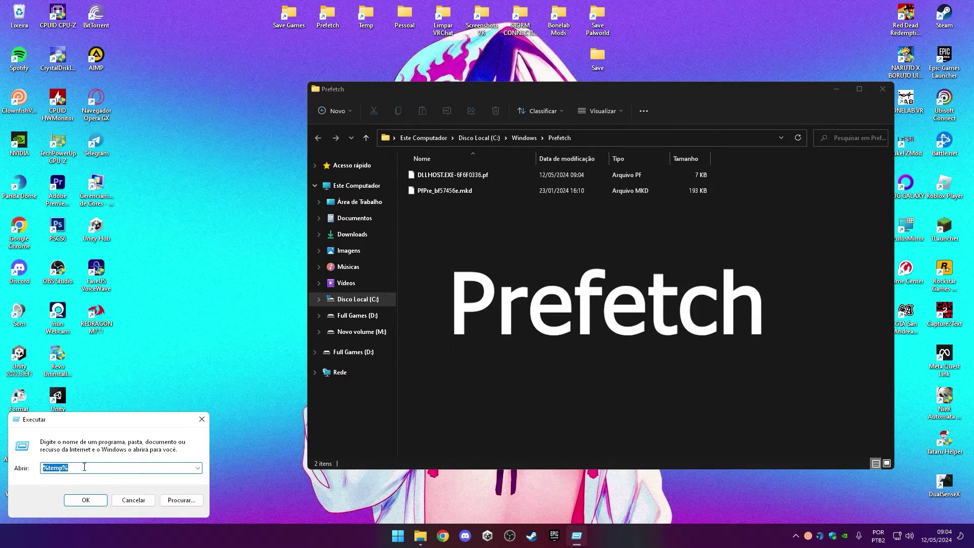
click(201, 421)
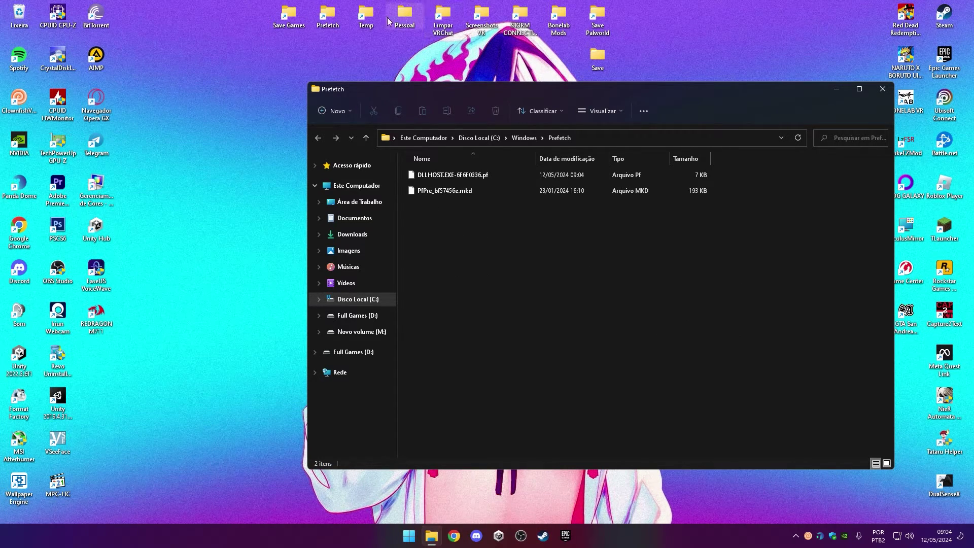
Step: Close the Prefetch window, delete everything in the C:\Windows\Temp folder and show the folder's full path
drag(745, 101, 638, 112)
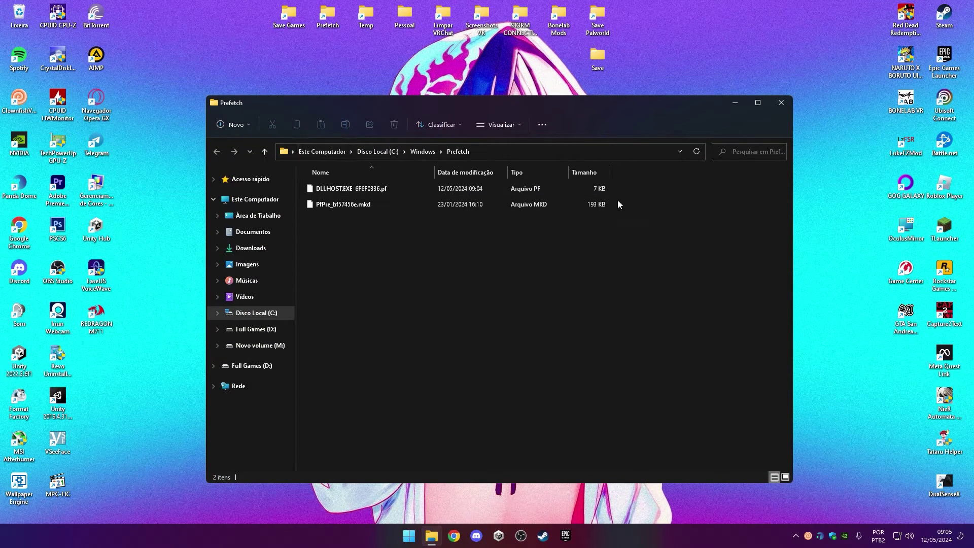
click(781, 102)
double_click(378, 21)
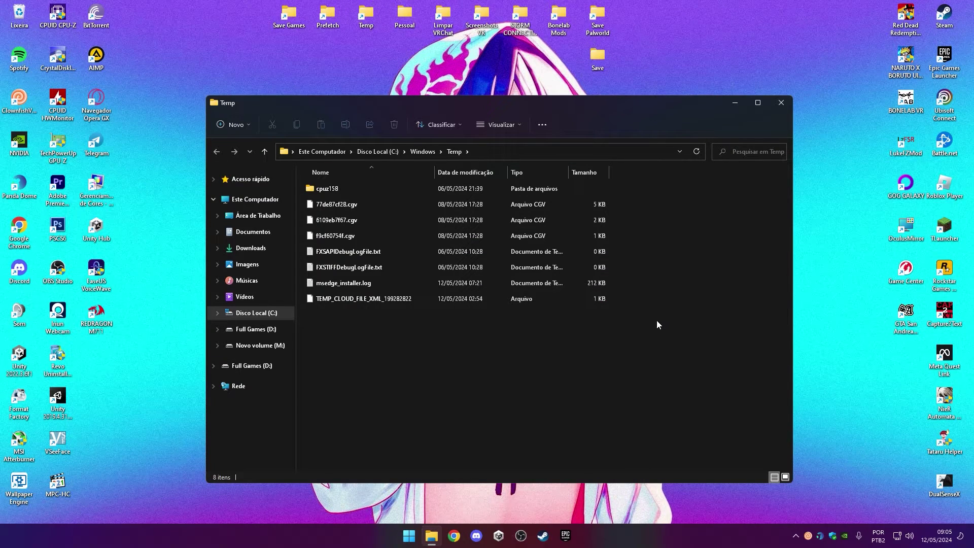
key(ctrl+a)
key(Delete)
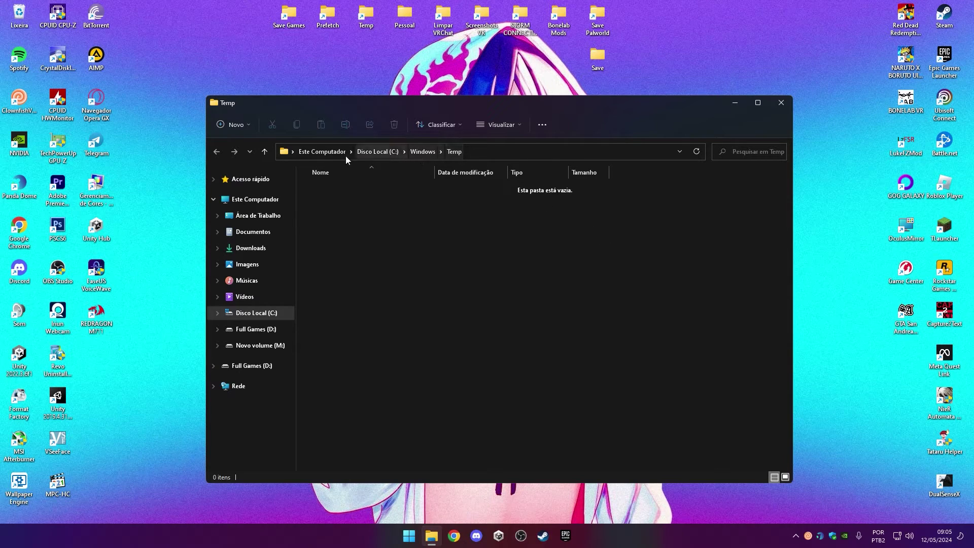
click(510, 149)
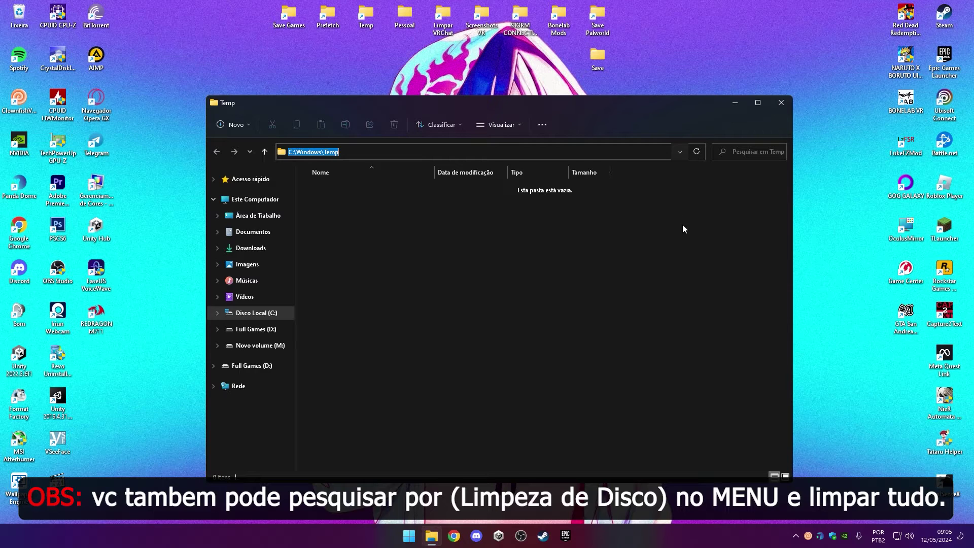
Step: Close the emptied Temp window and open the C:\Program Files (x86)\Steam\steamapps\common folder
click(789, 103)
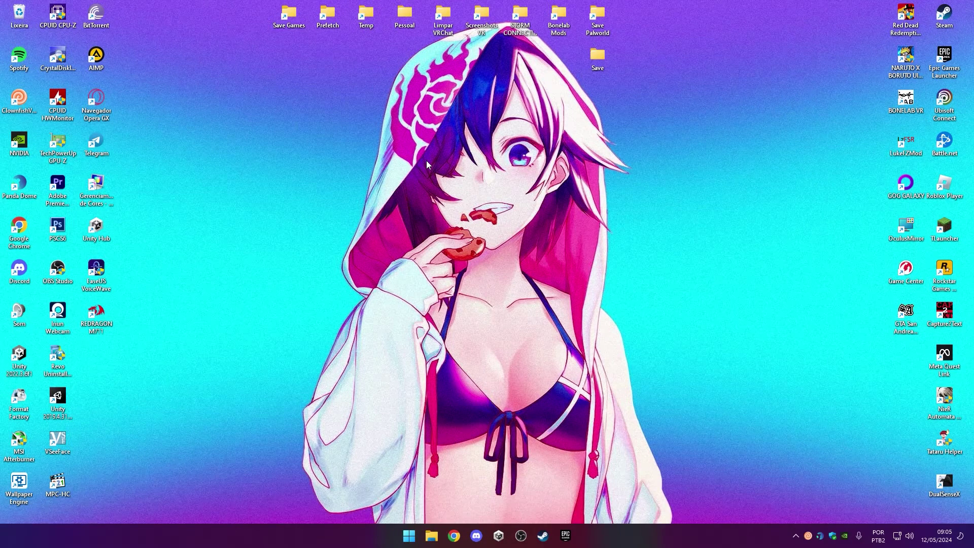
click(431, 543)
double_click(418, 273)
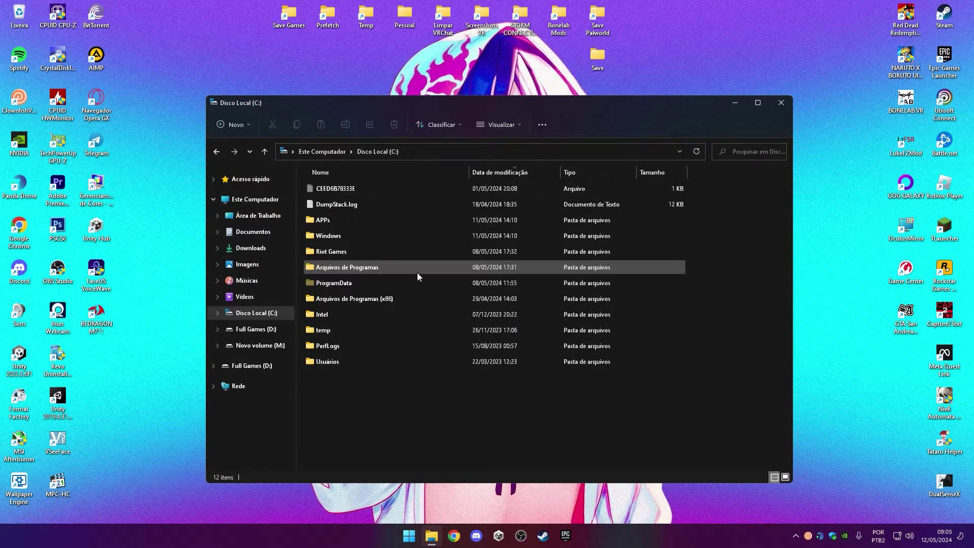
double_click(366, 302)
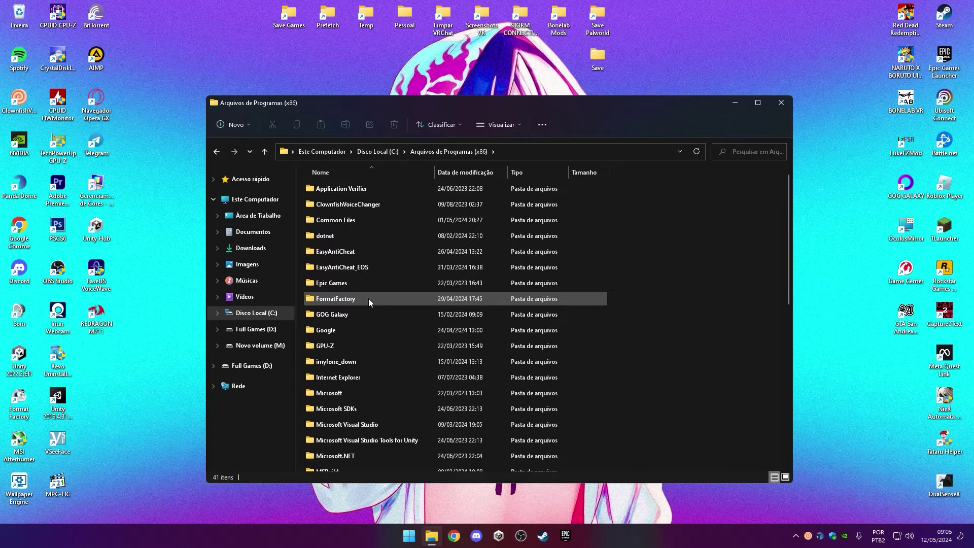
scroll(383, 300, down, 8)
click(364, 275)
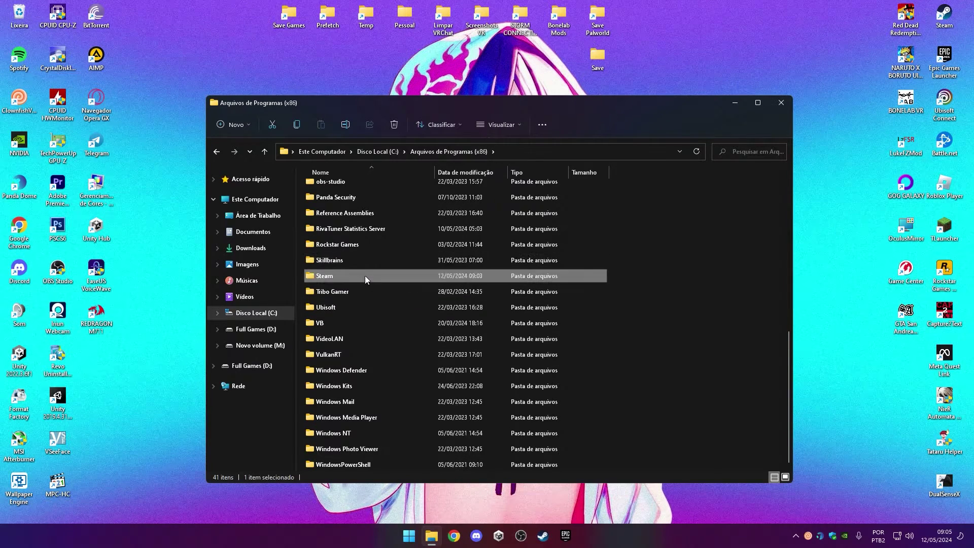
double_click(364, 275)
scroll(378, 390, down, 1)
double_click(363, 405)
double_click(361, 193)
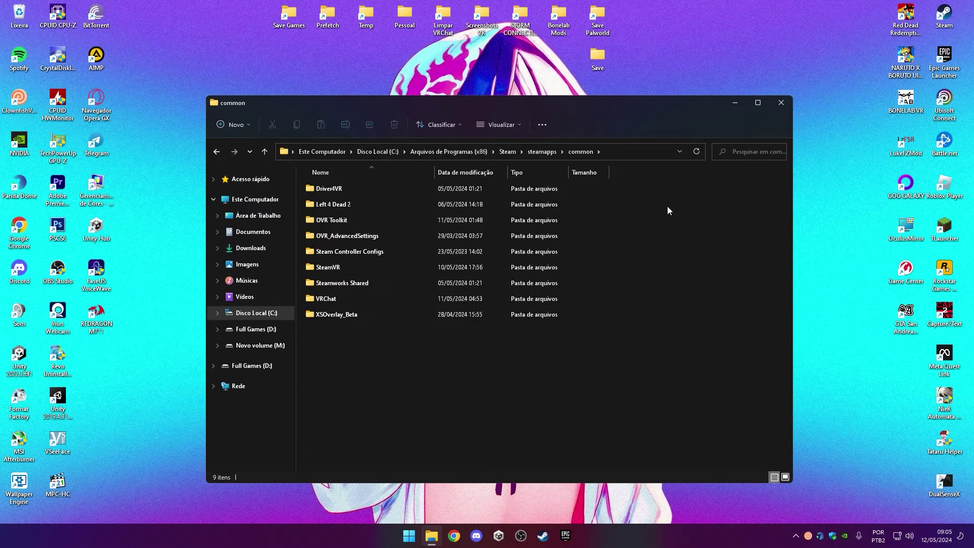
Step: Copy the full path of the Steam common folder
click(631, 152)
key(ctrl+c)
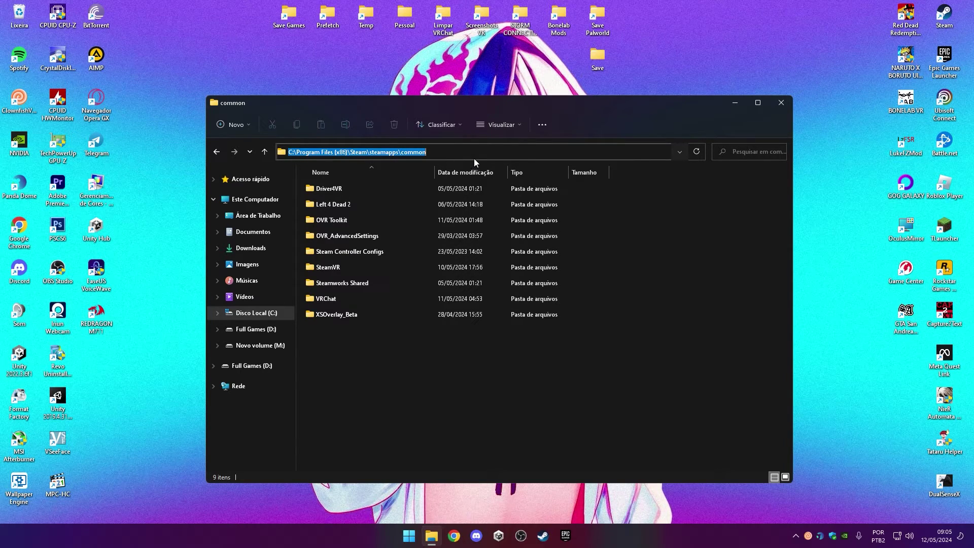
right_click(397, 151)
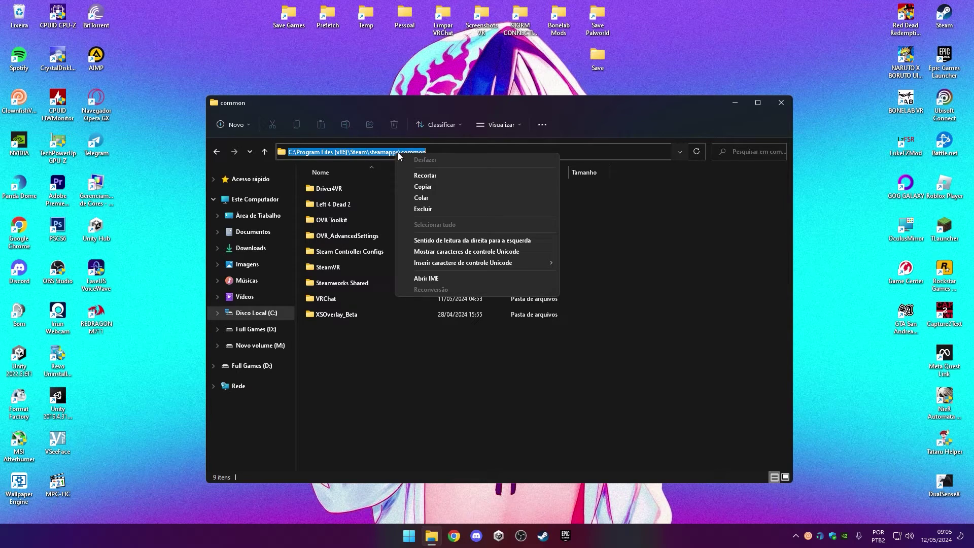
click(429, 187)
click(640, 225)
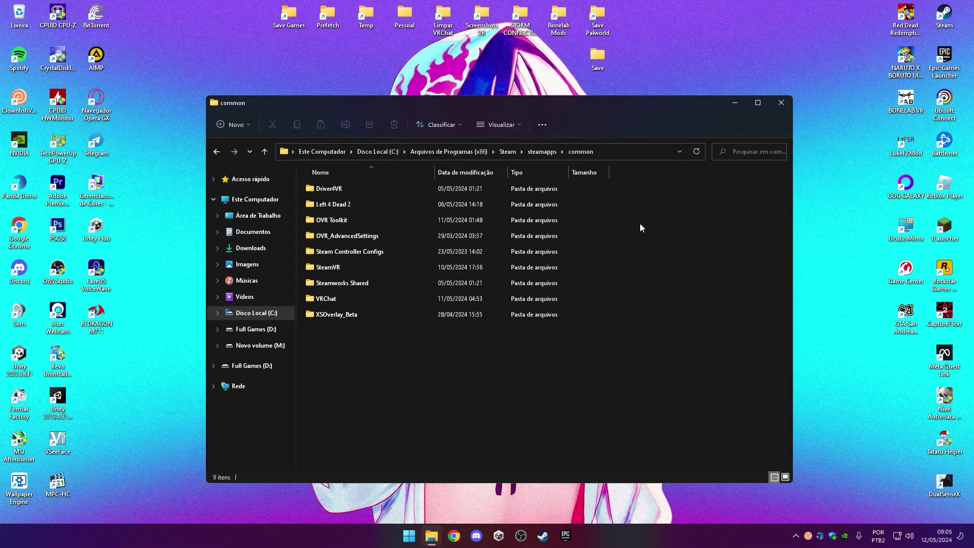
Step: Minimize the folder window and create a desktop shortcut to C:\Program Files (x86)\Steam\steamapps\common named "steam app"
click(735, 104)
right_click(475, 190)
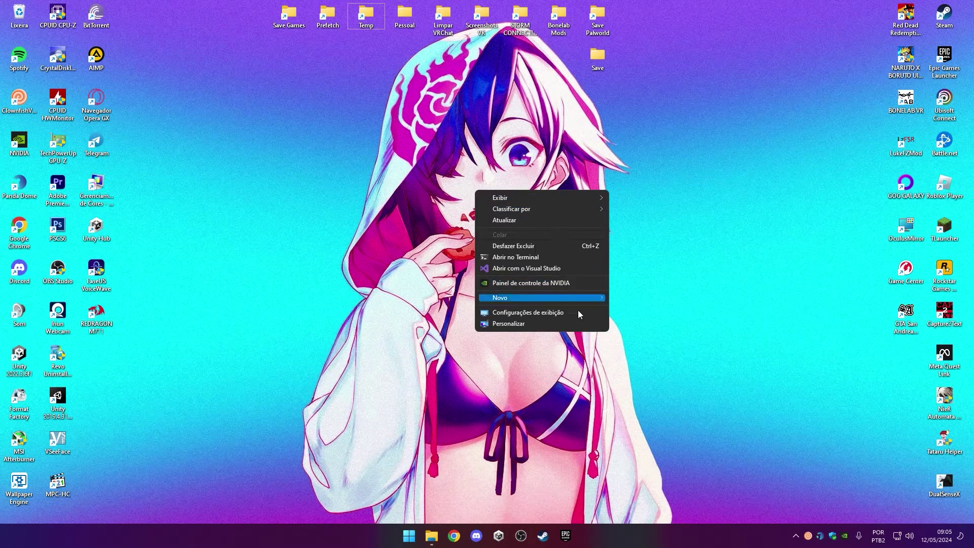
mouse_move(575, 296)
click(641, 313)
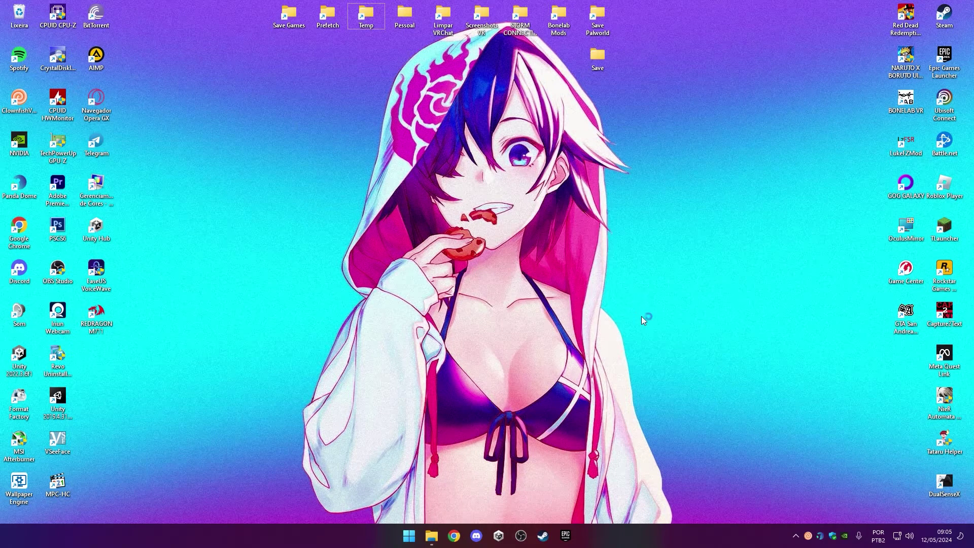
key(ctrl+v)
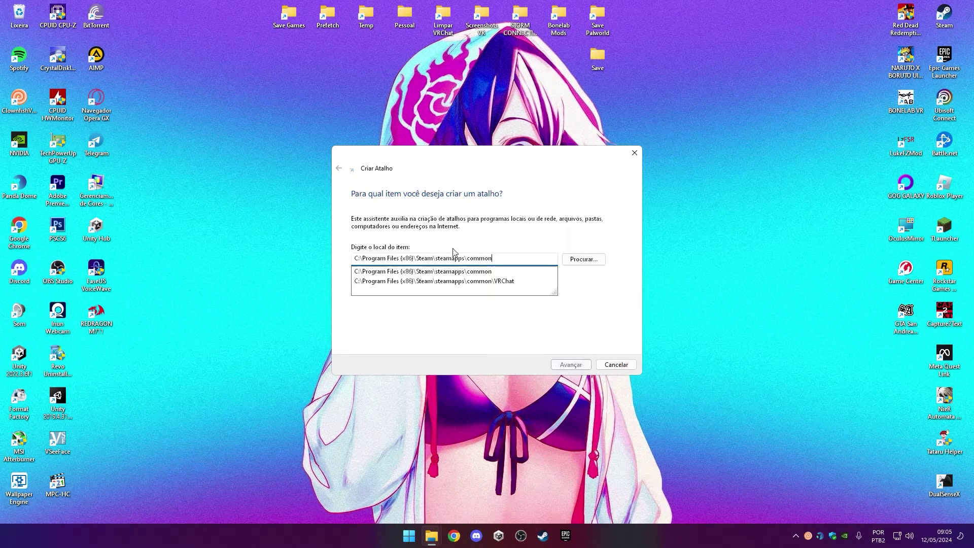
click(508, 269)
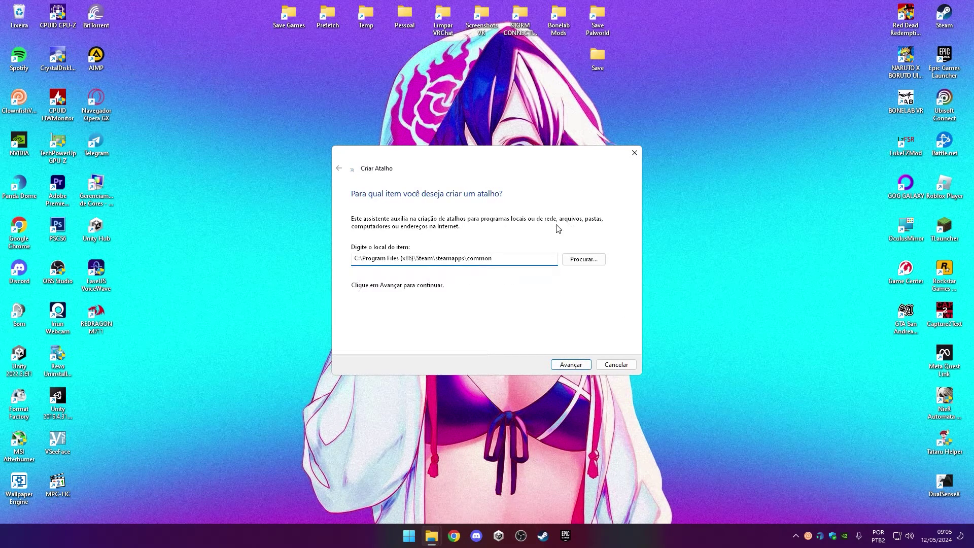
click(572, 365)
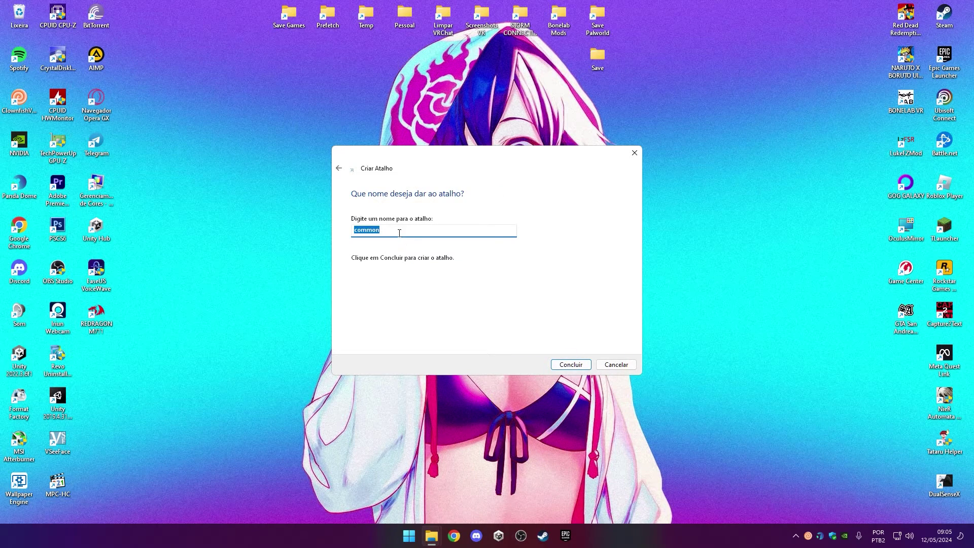
text(steam app)
click(566, 367)
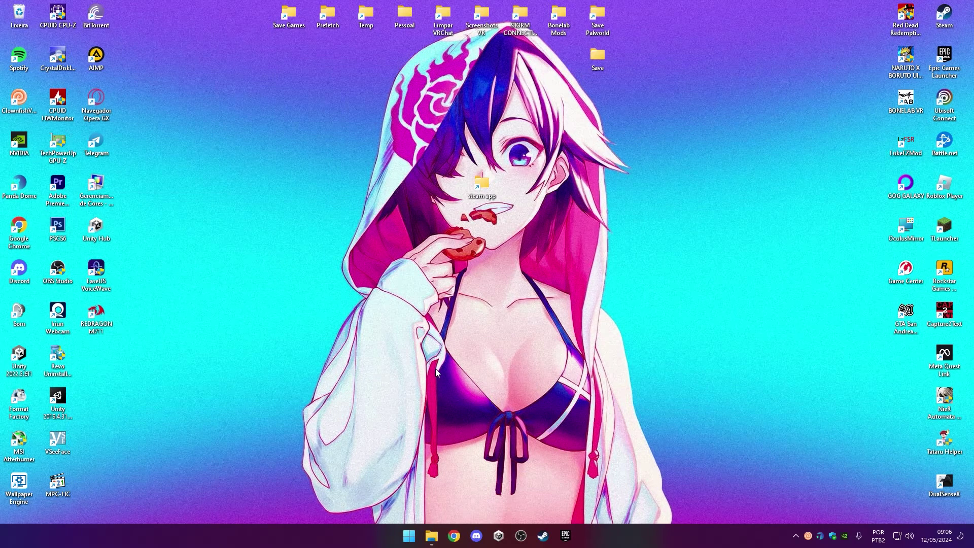
Step: Test the steam app shortcut after placing it below Save Games on the desktop, and delete it
drag(488, 199, 329, 72)
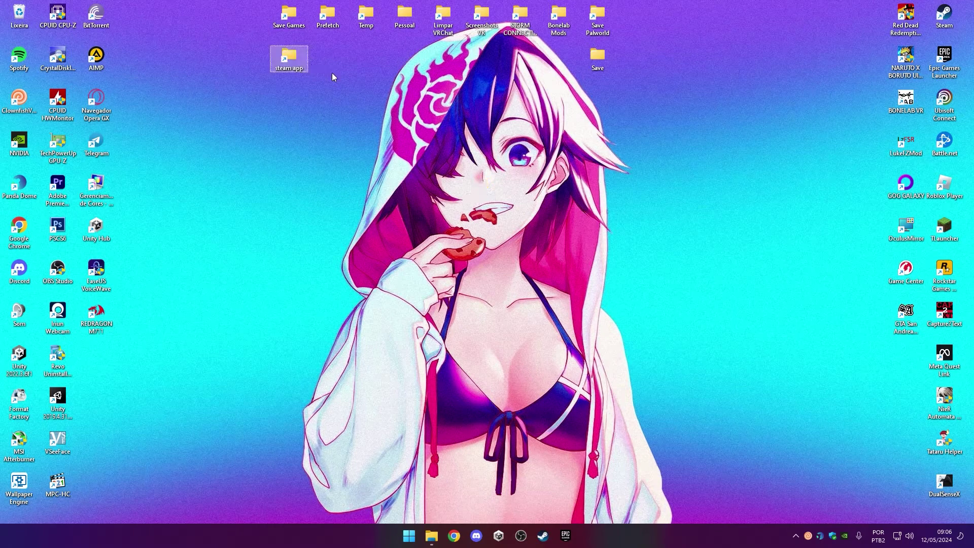
double_click(298, 65)
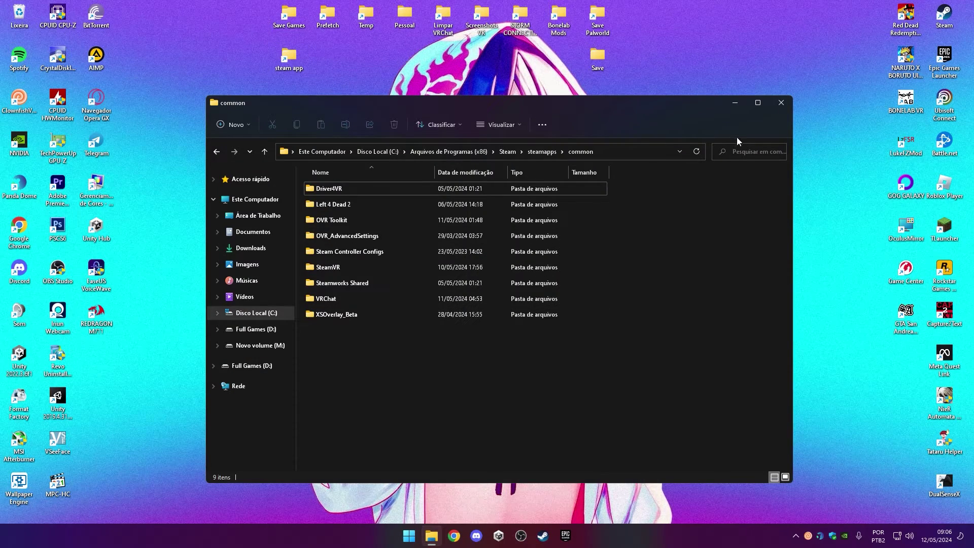
click(780, 103)
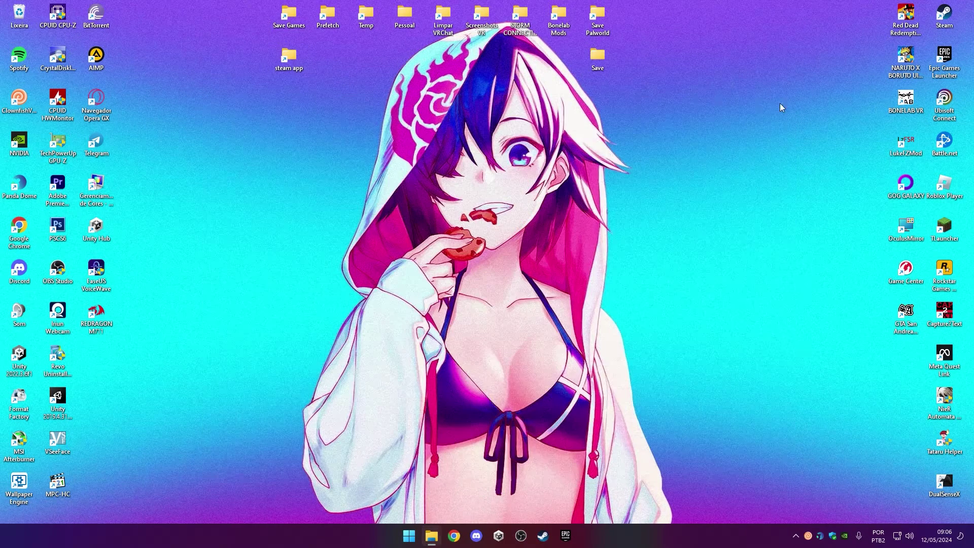
click(291, 57)
key(Delete)
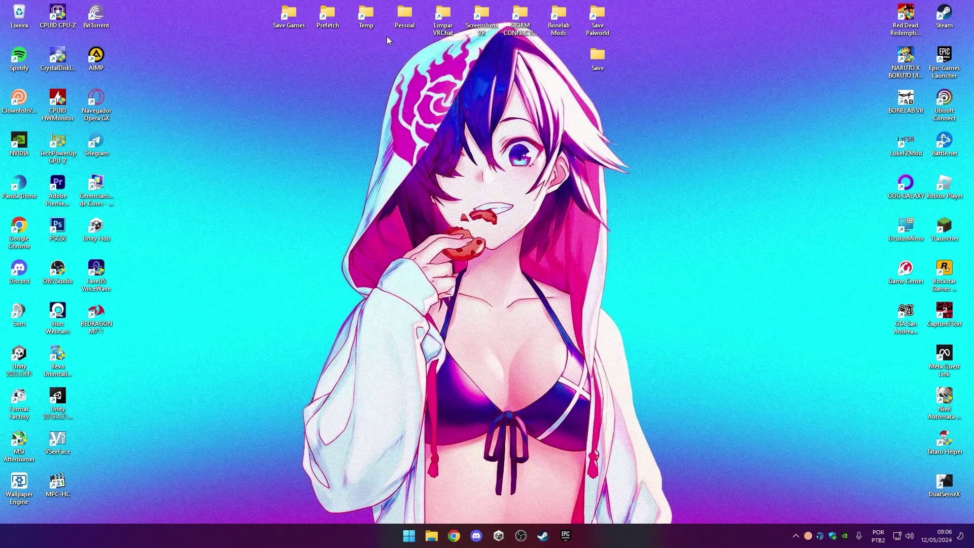
Step: Open the Limpar VRChat shortcut to inspect the folder's full path, view the C: drive and close the window
double_click(460, 30)
drag(588, 103, 624, 78)
click(529, 122)
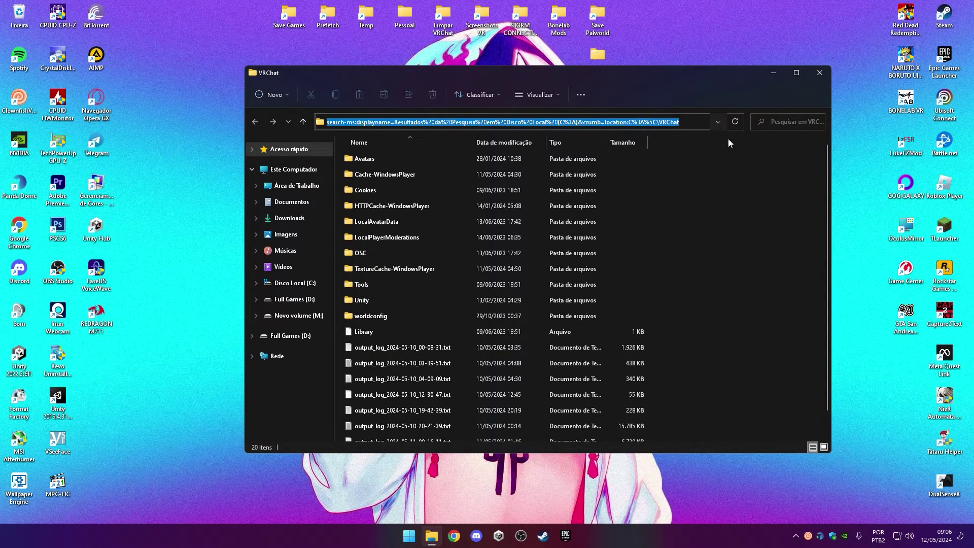
click(691, 120)
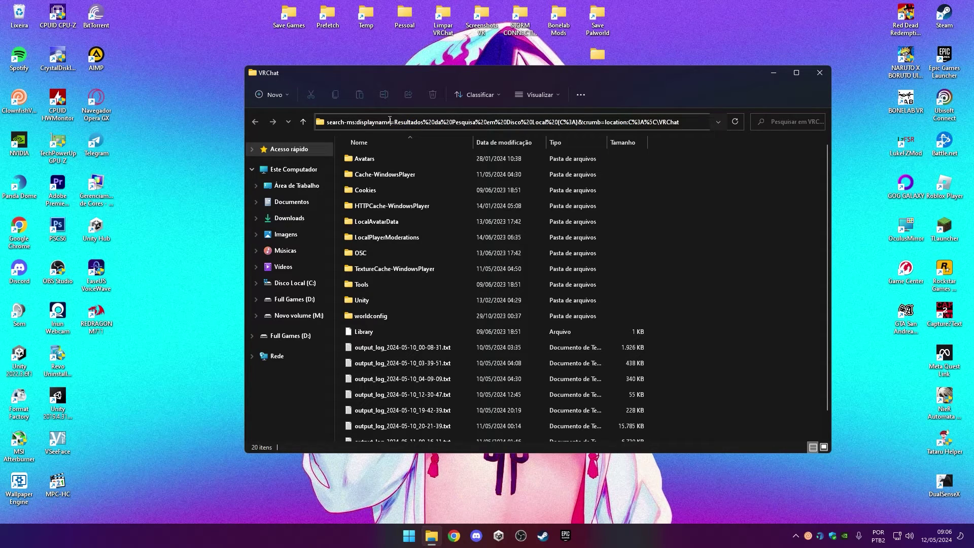
click(715, 205)
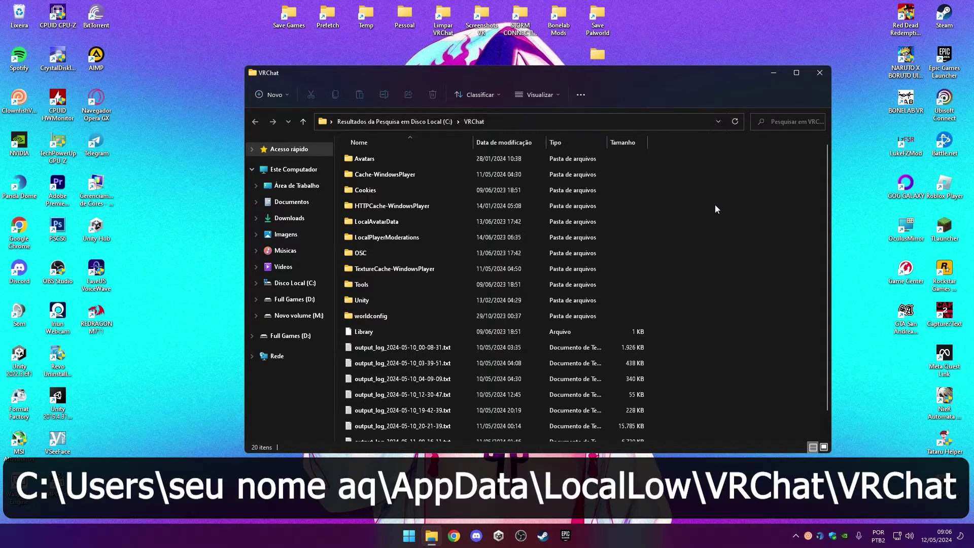
click(318, 284)
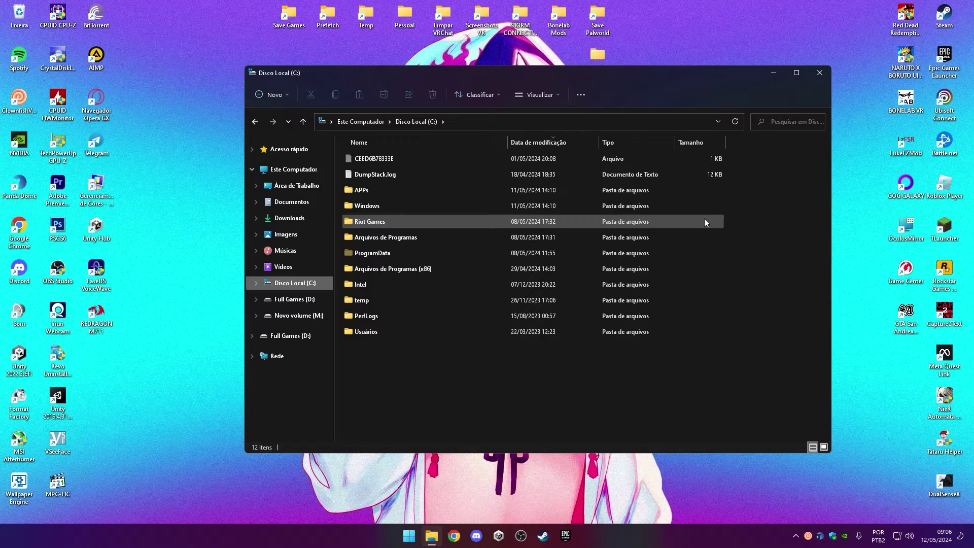
click(821, 73)
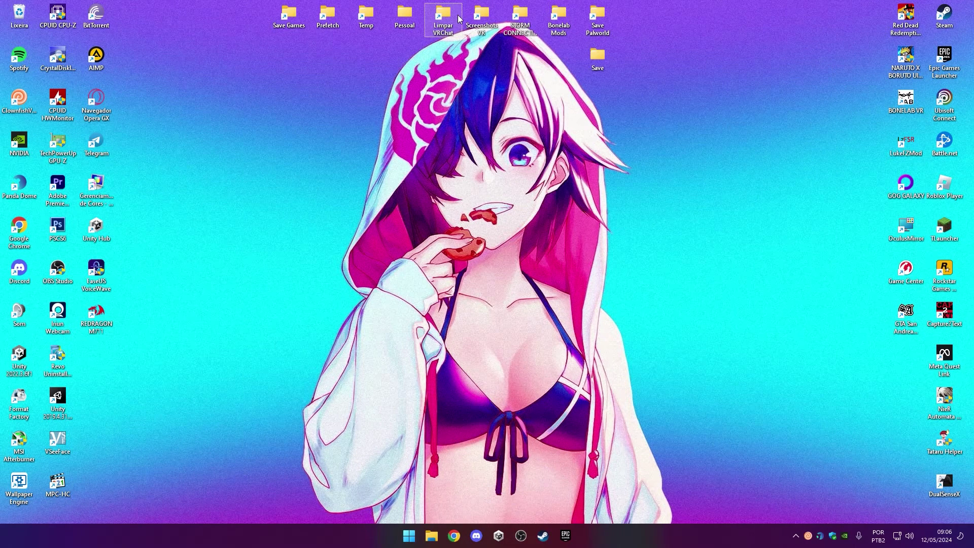
Step: Reopen the VRChat folder from the Limpar VRChat shortcut, delete its Cache-WindowsPlayer folder and close the window
double_click(459, 19)
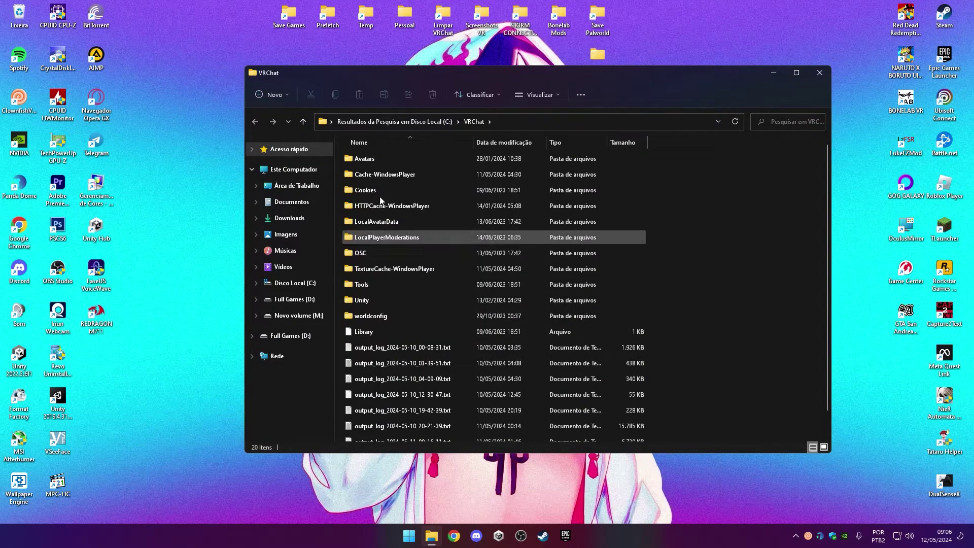
scroll(707, 191, down, 1)
scroll(705, 190, up, 1)
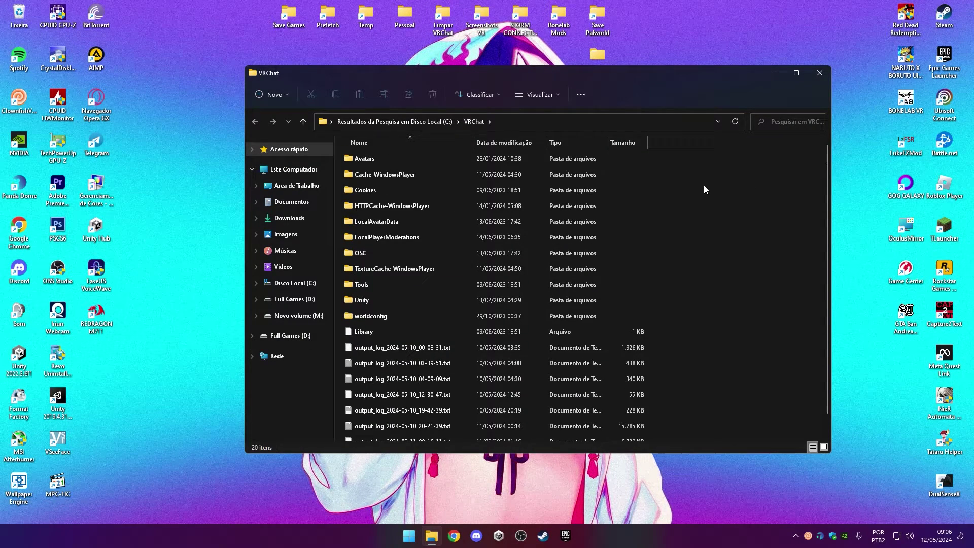
drag(644, 81, 590, 78)
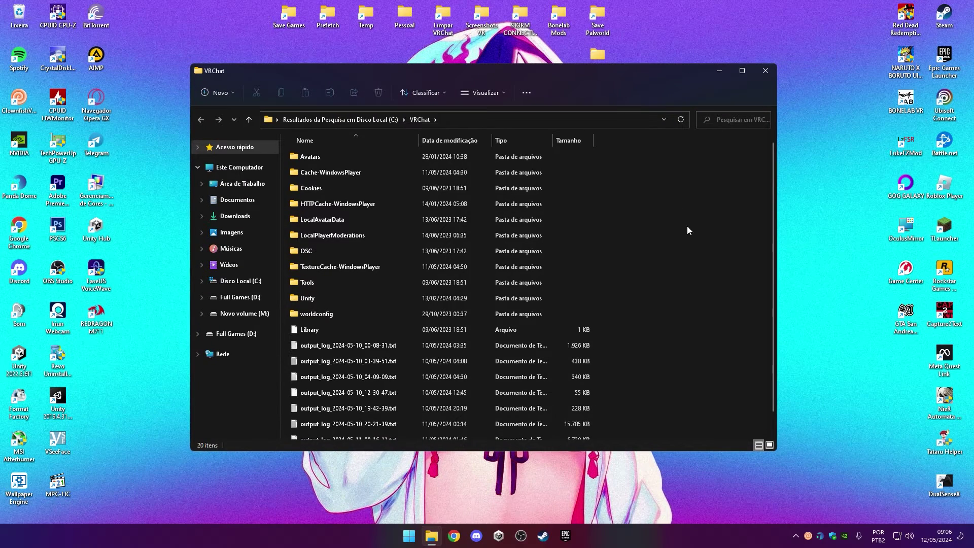
click(328, 176)
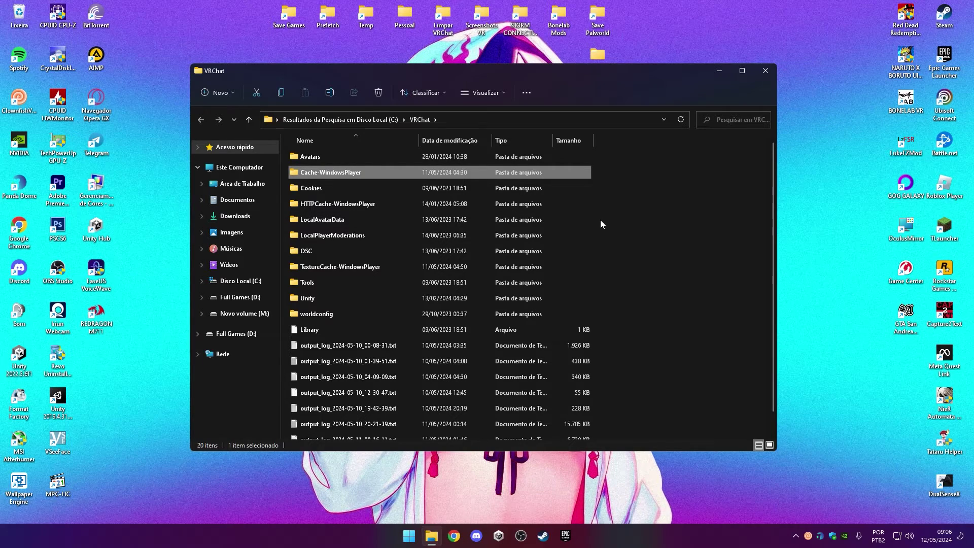
key(Delete)
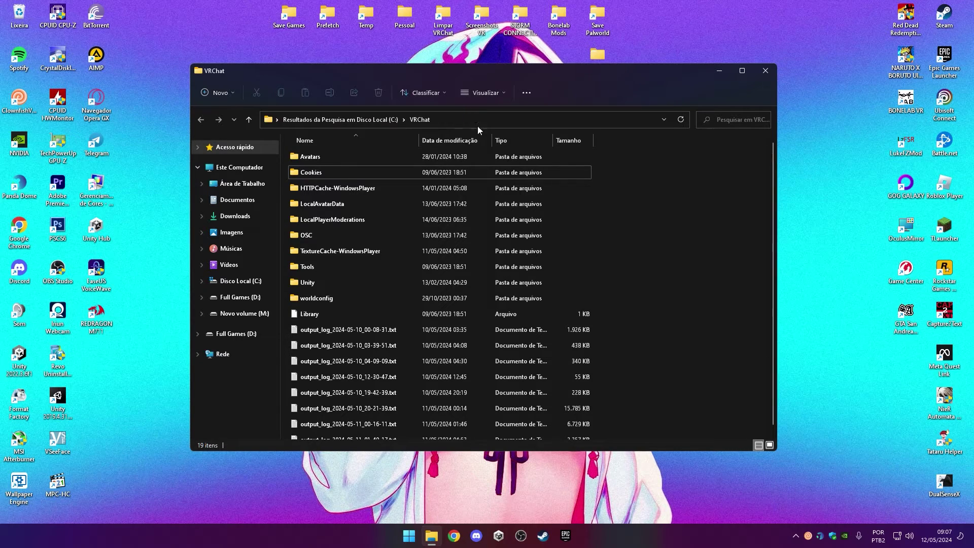
mouse_move(547, 150)
click(760, 75)
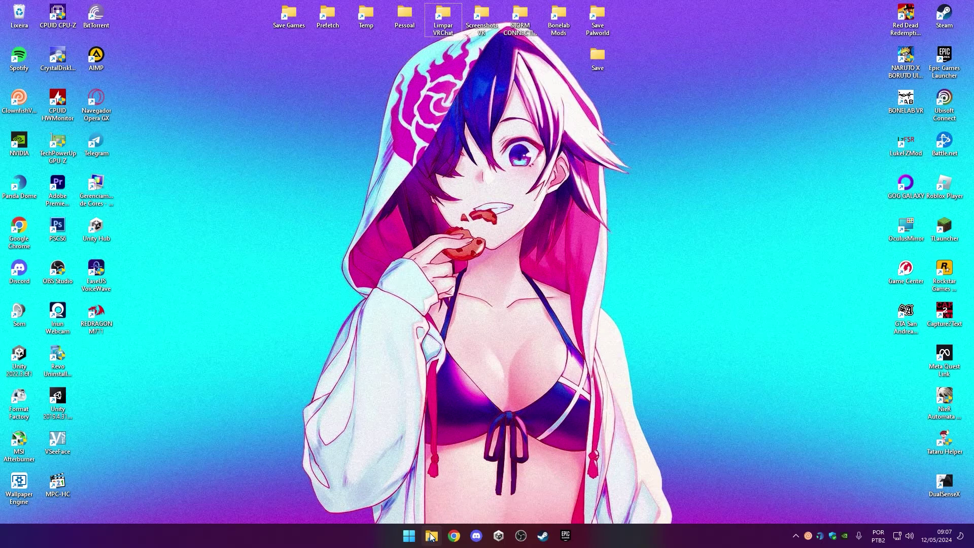
Step: Open the Modo de Jogo page in the Windows settings and continue from it to the Elementos gráficos page
click(409, 536)
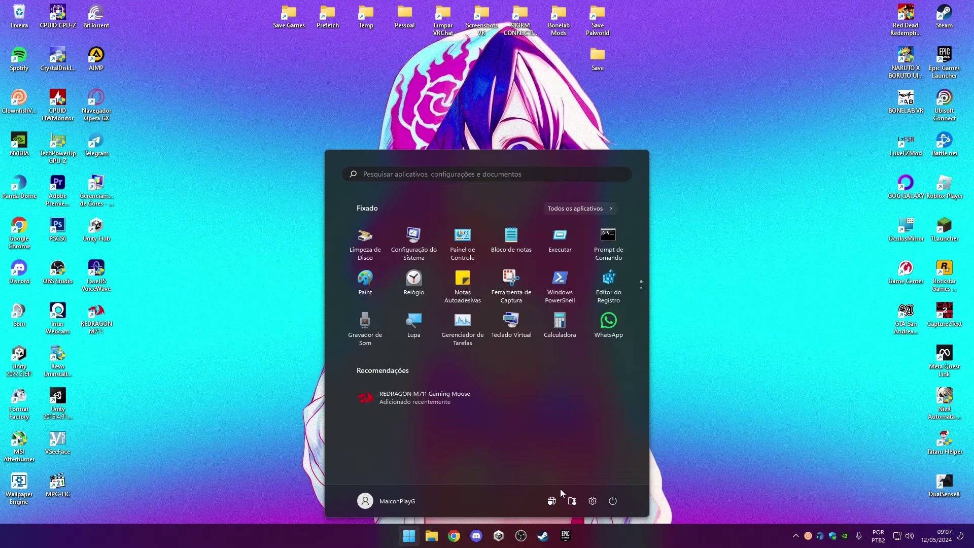
click(593, 501)
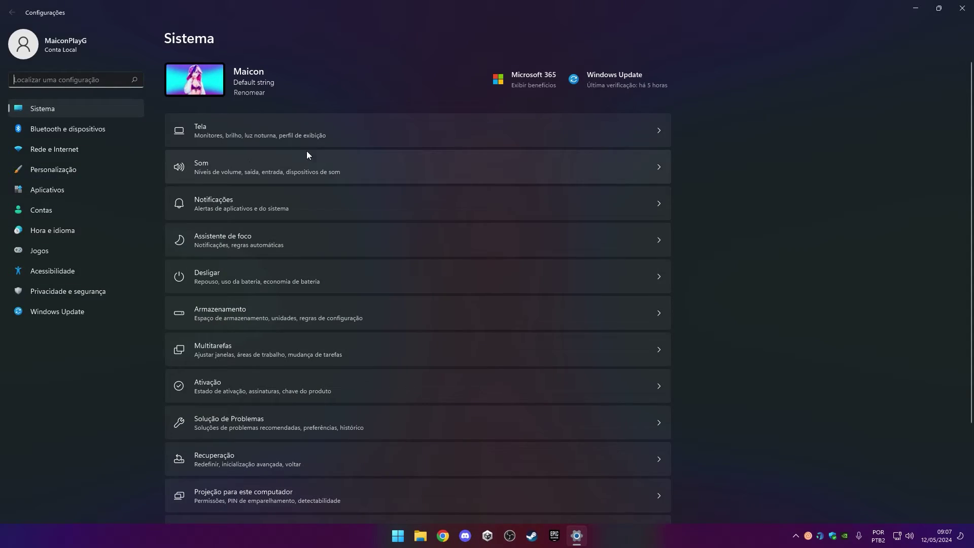
click(56, 191)
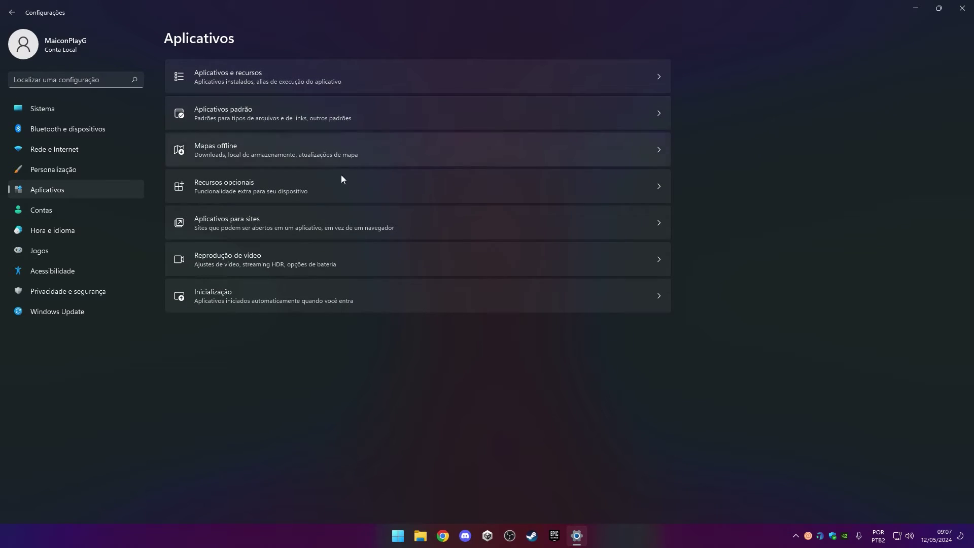
click(100, 249)
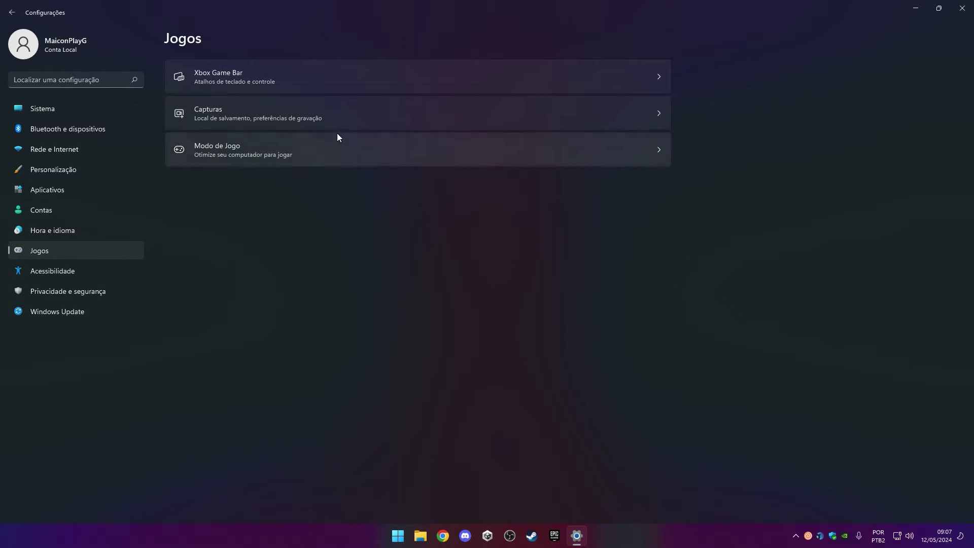
click(375, 147)
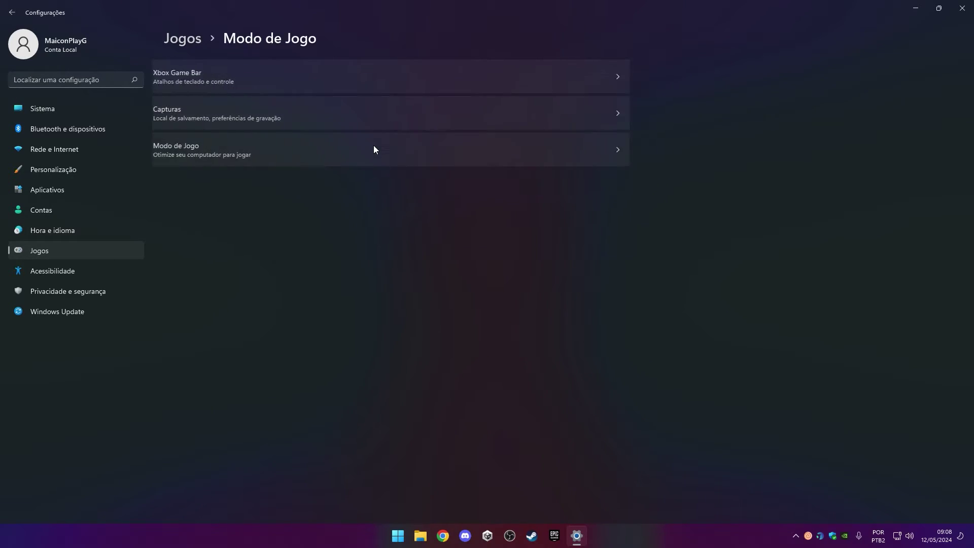
click(294, 160)
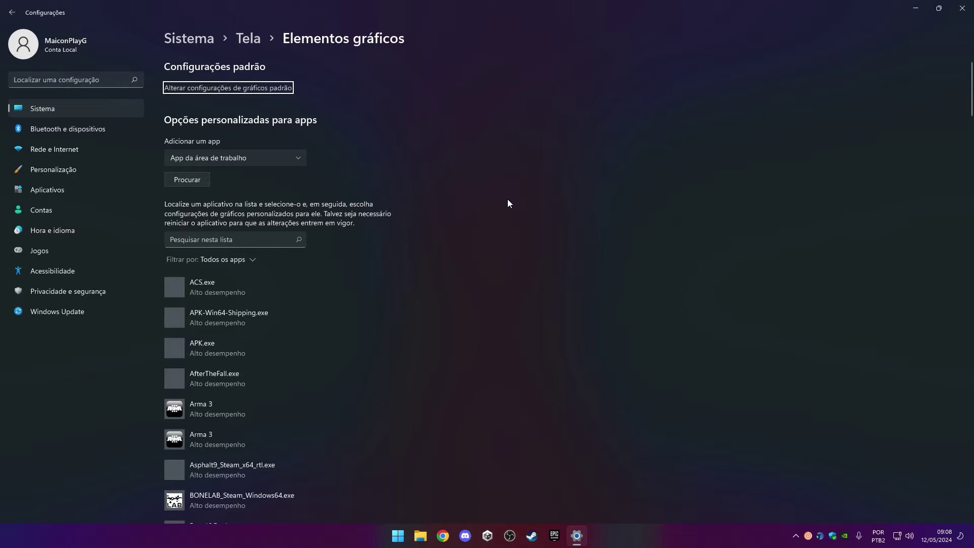
Step: Look through the apps with custom graphics options and check the app types that can be added
scroll(507, 203, down, 10)
scroll(476, 233, down, 15)
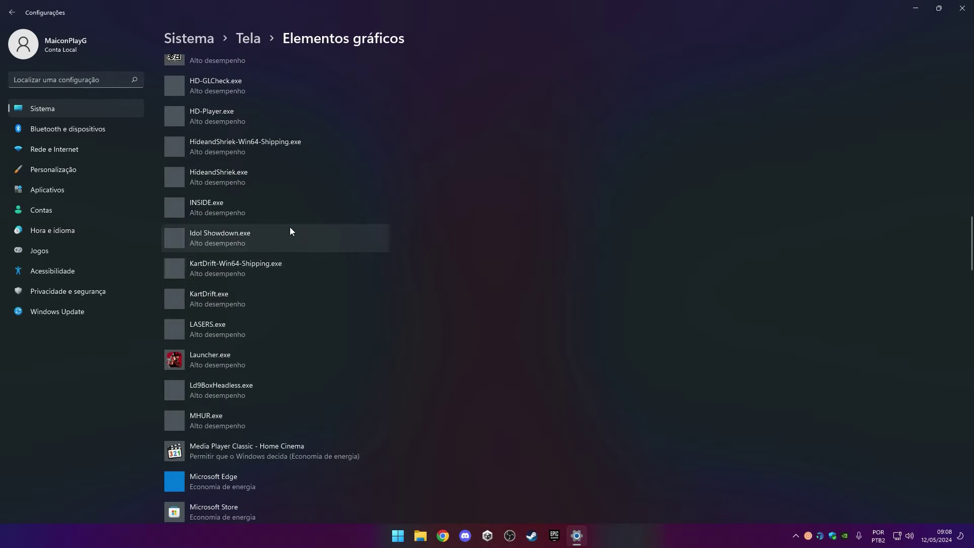
scroll(467, 300, down, 8)
scroll(464, 299, up, 13)
scroll(462, 301, up, 12)
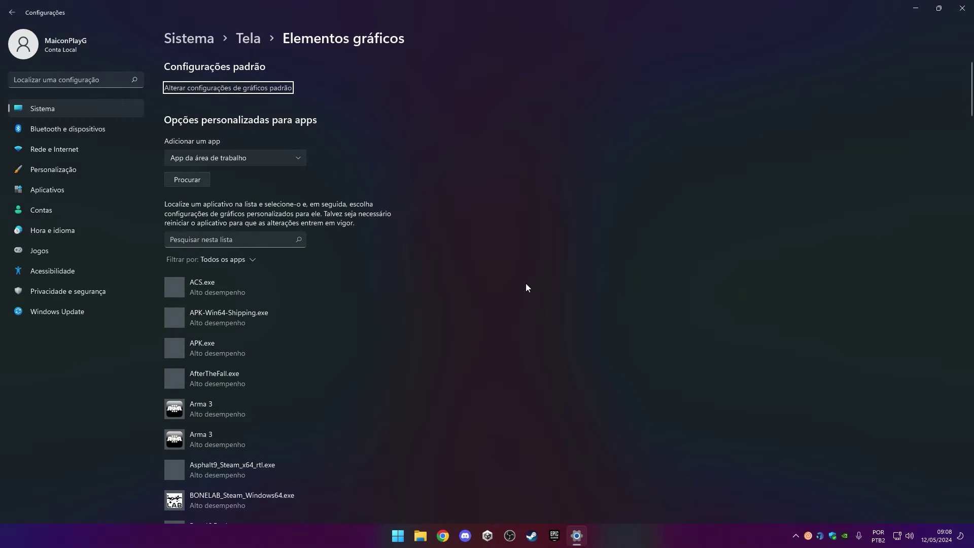
key(alt+z)
key(alt+z)
click(261, 159)
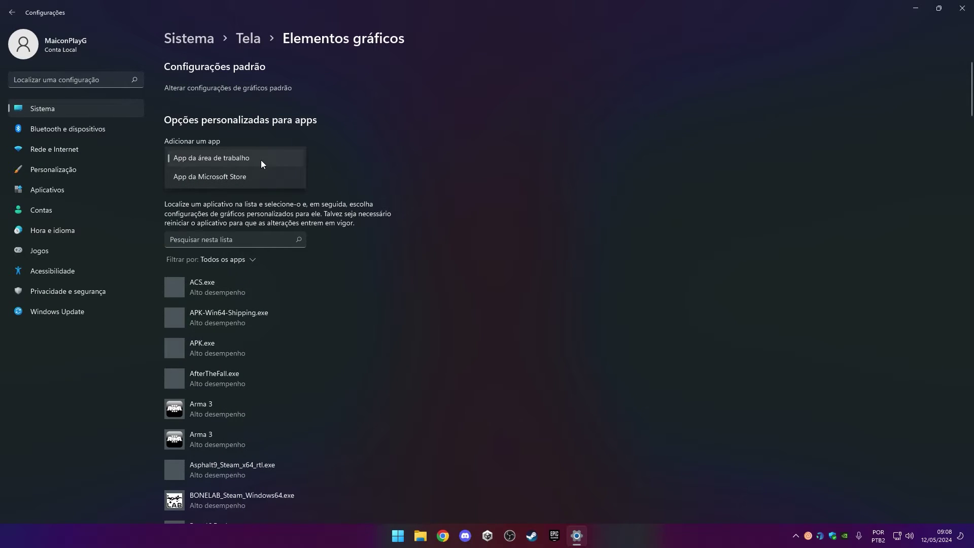
click(425, 160)
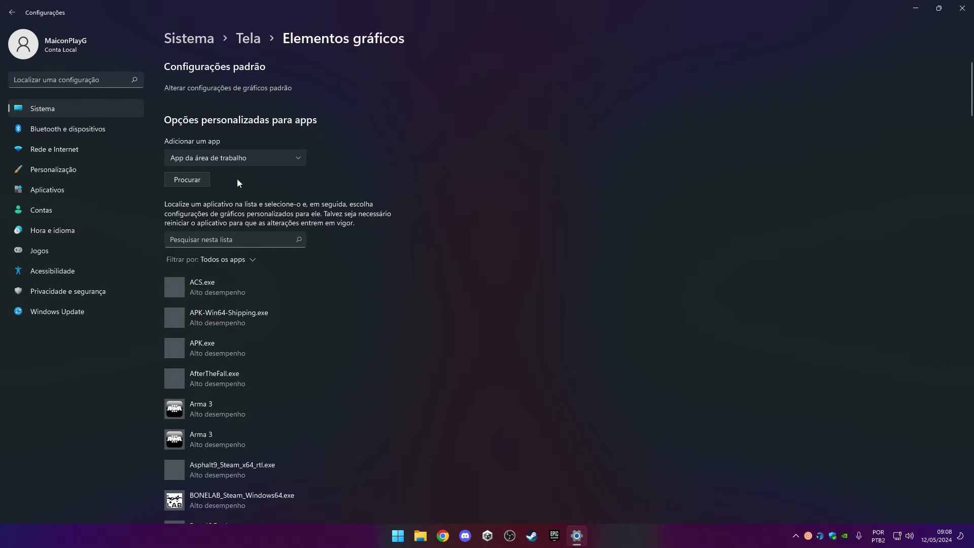
Step: Start adding a desktop app and browse to the Steam folder in Arquivos de Programas (x86) on drive C:
click(187, 180)
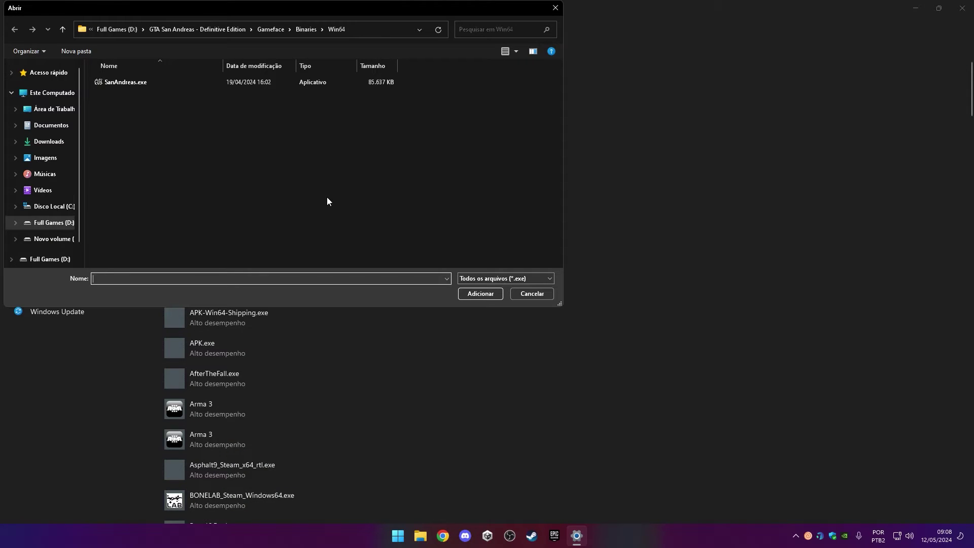
drag(387, 10, 707, 71)
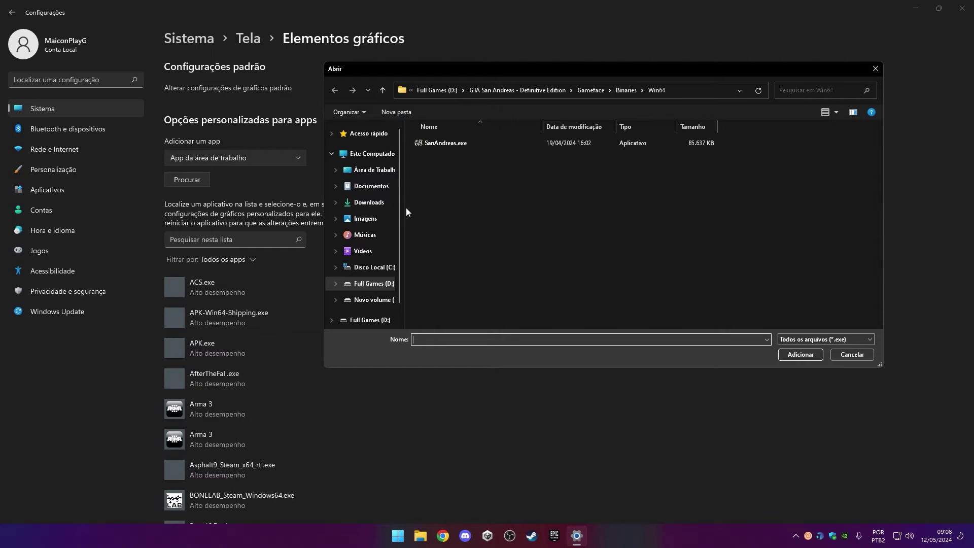
drag(404, 209, 450, 224)
click(392, 267)
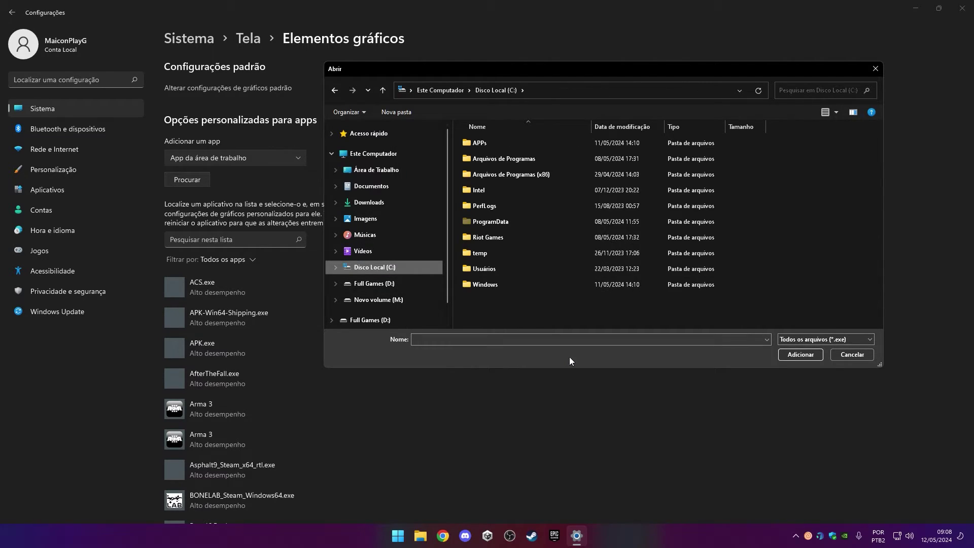
double_click(531, 175)
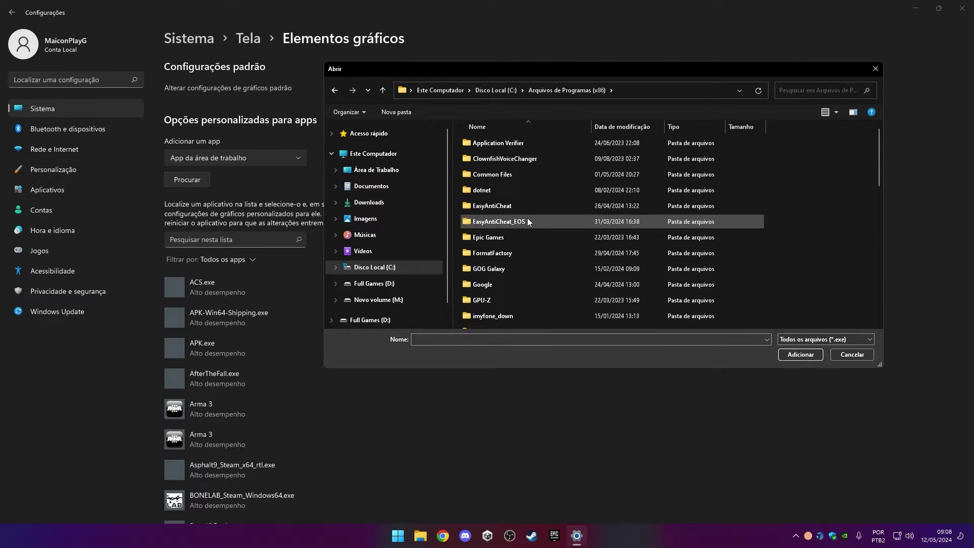
key(s)
double_click(500, 157)
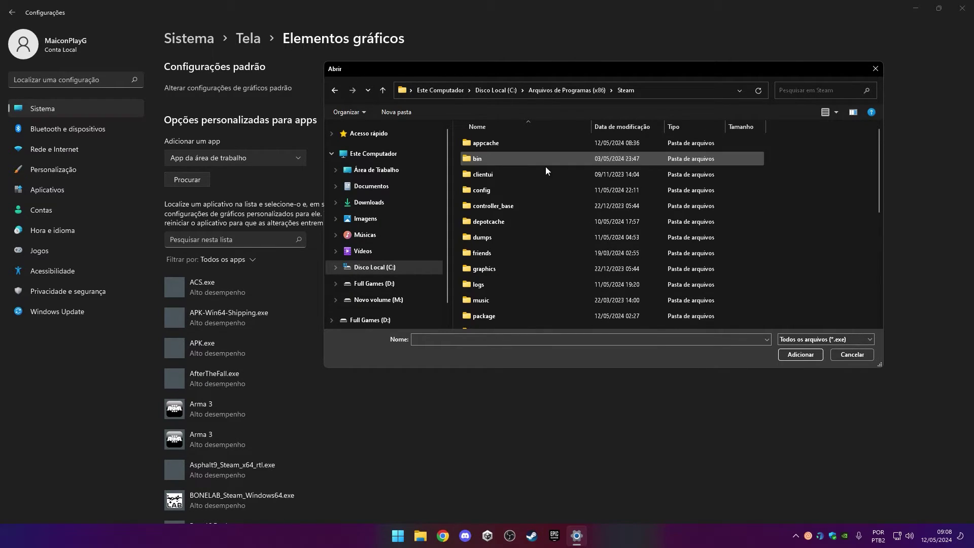
Step: Try to add VRChat.exe from the steamapps\common\VRChat folder to the custom graphics app list
scroll(518, 248, down, 3)
double_click(507, 209)
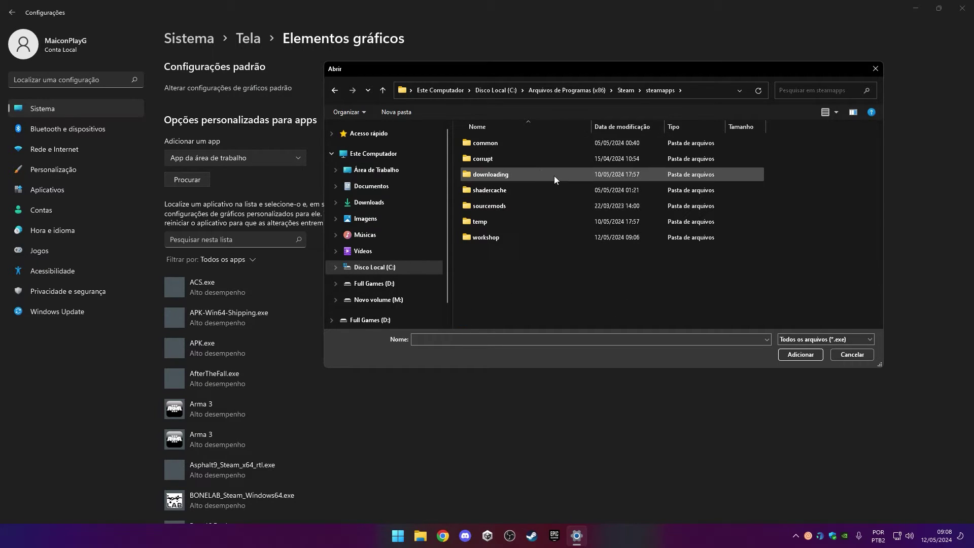
double_click(518, 148)
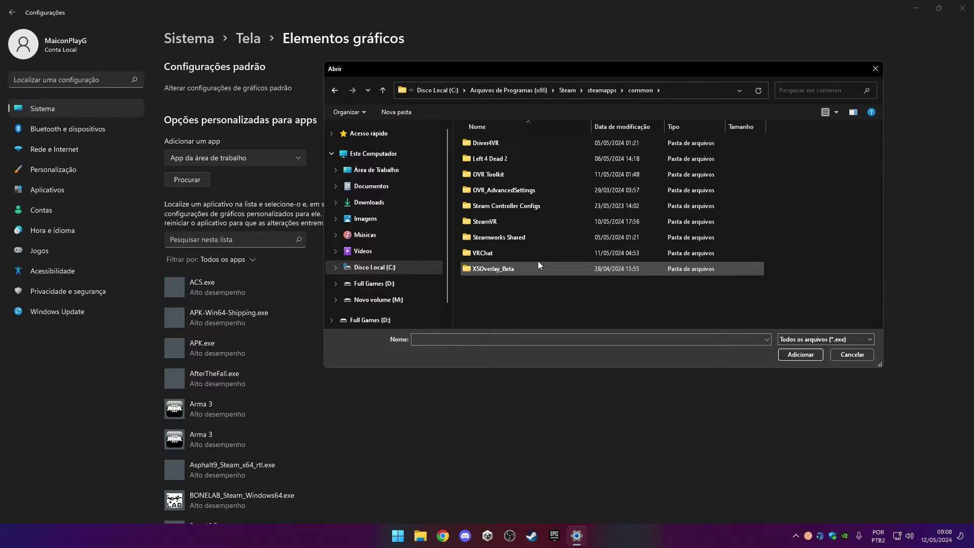
click(505, 264)
double_click(505, 254)
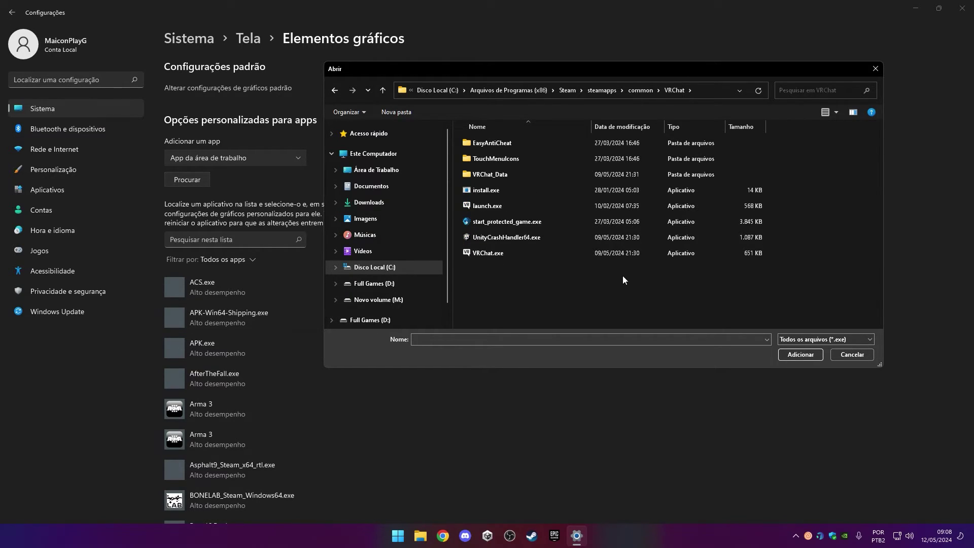
click(531, 254)
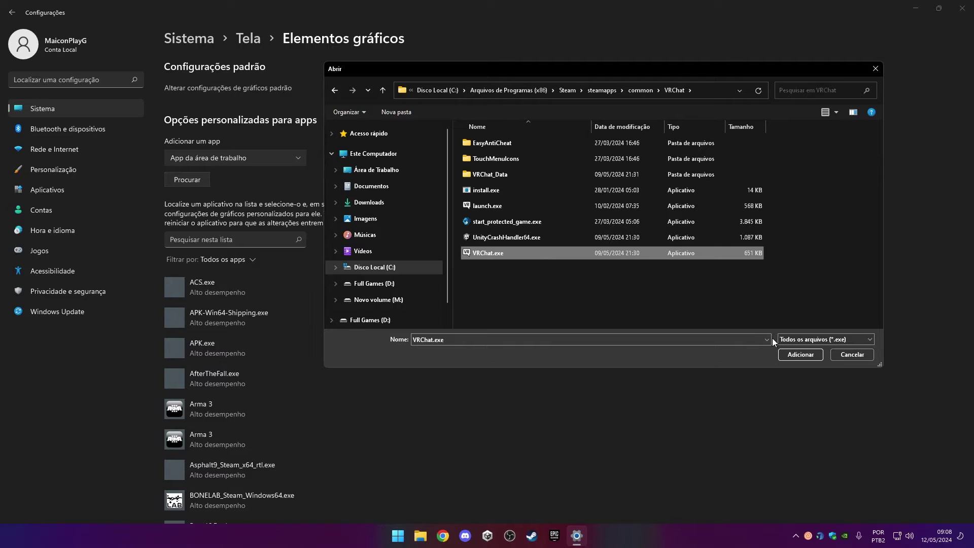
click(795, 356)
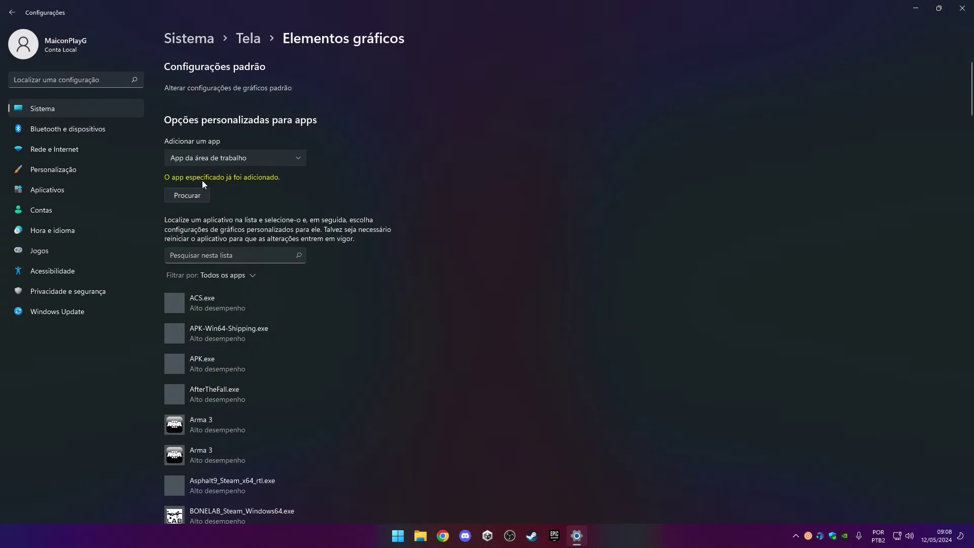
Step: Find VRChat.exe in the custom graphics app list and expand its entry
scroll(293, 373, down, 4)
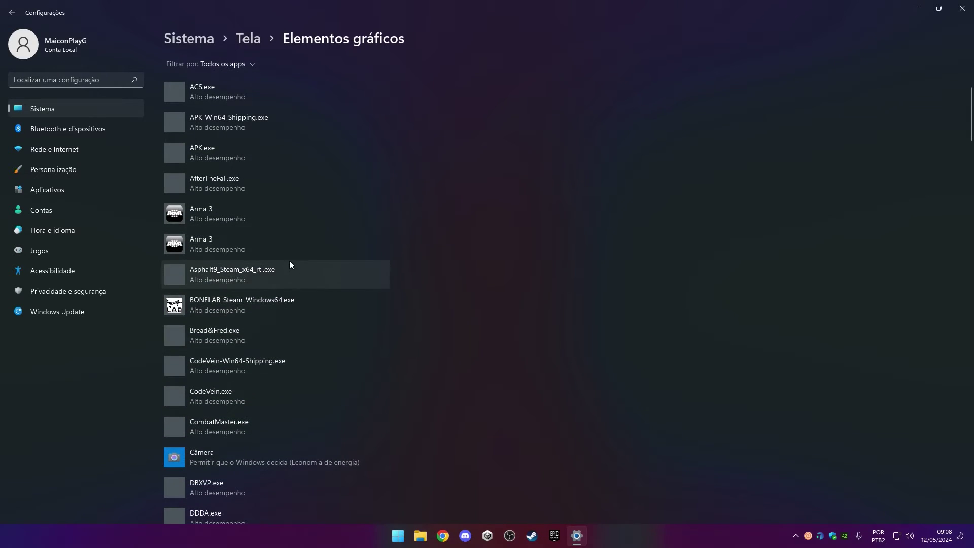
scroll(290, 260, down, 6)
scroll(288, 264, down, 20)
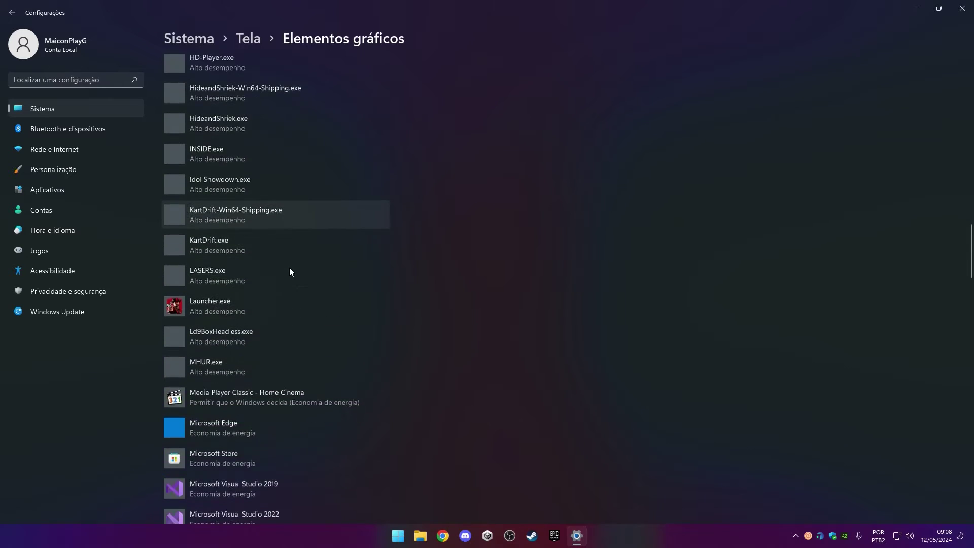
scroll(289, 267, down, 5)
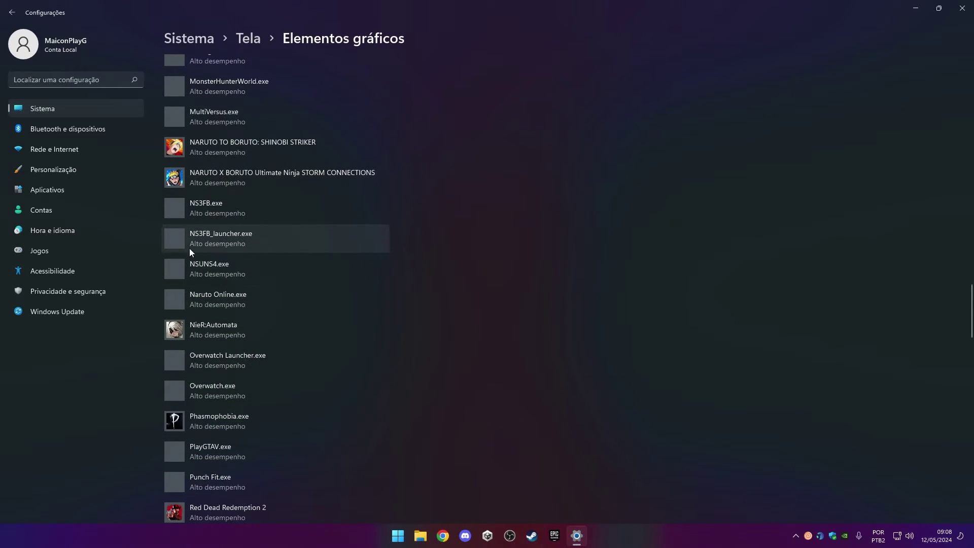
scroll(275, 279, down, 15)
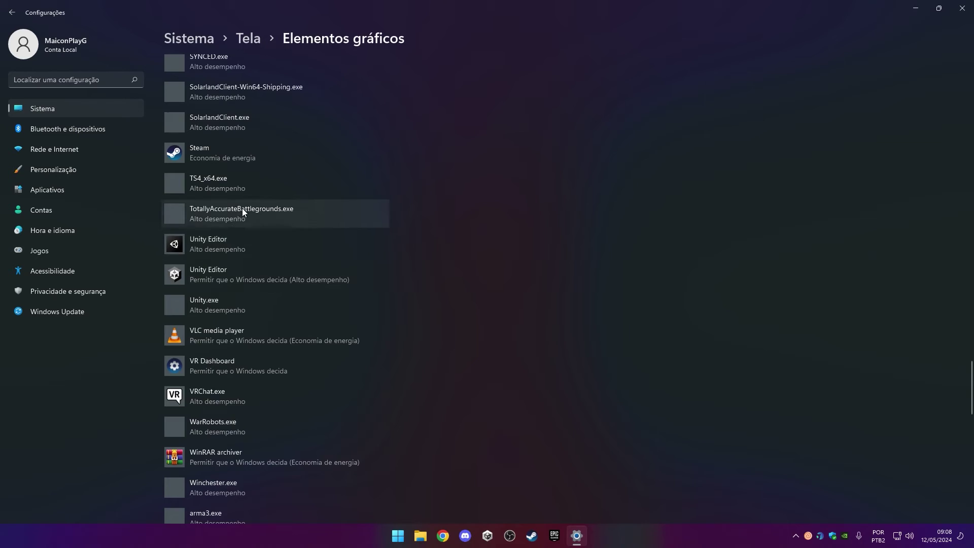
scroll(242, 208, down, 4)
click(242, 188)
scroll(468, 202, up, 2)
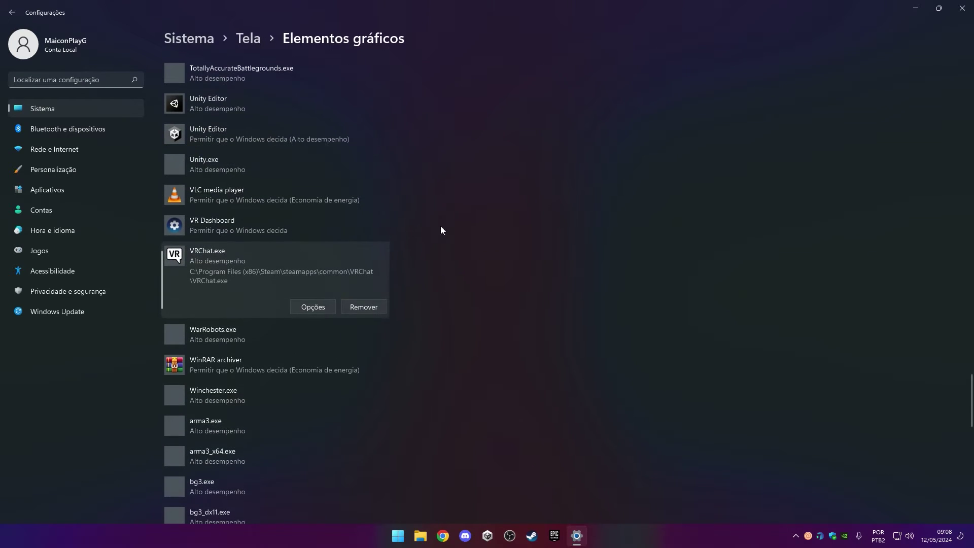
Step: Inspect the graphics preference options for VRChat.exe, cancel the dialog and close the Windows settings
scroll(463, 252, up, 3)
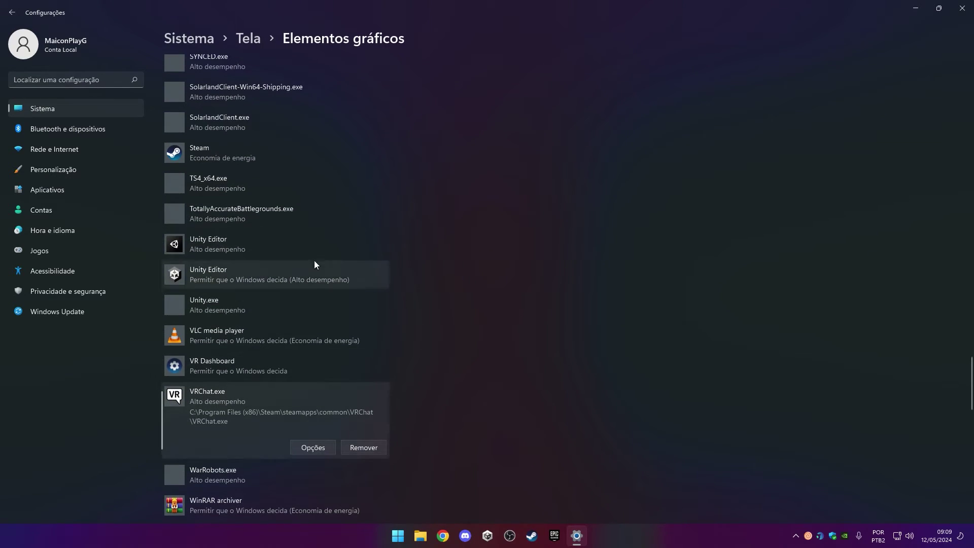
scroll(370, 279, down, 1)
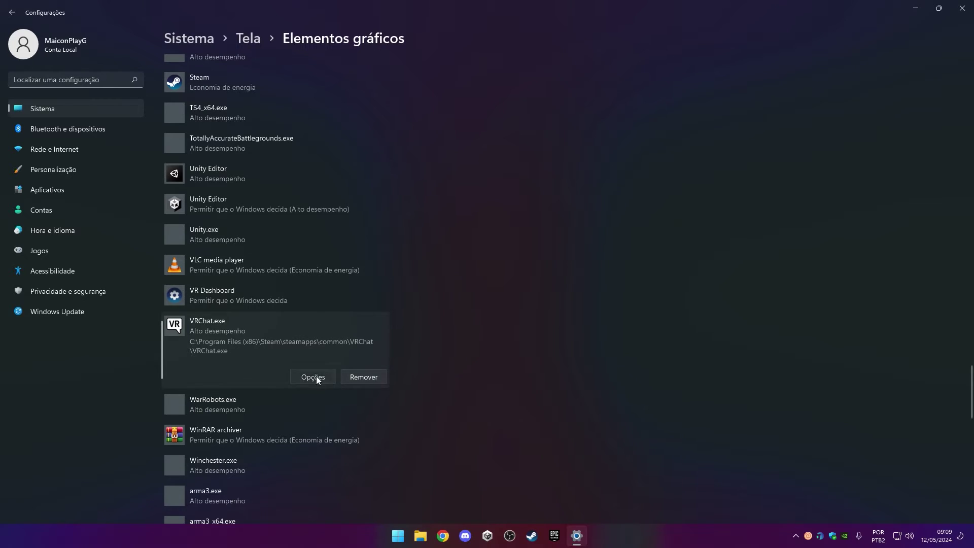
click(315, 377)
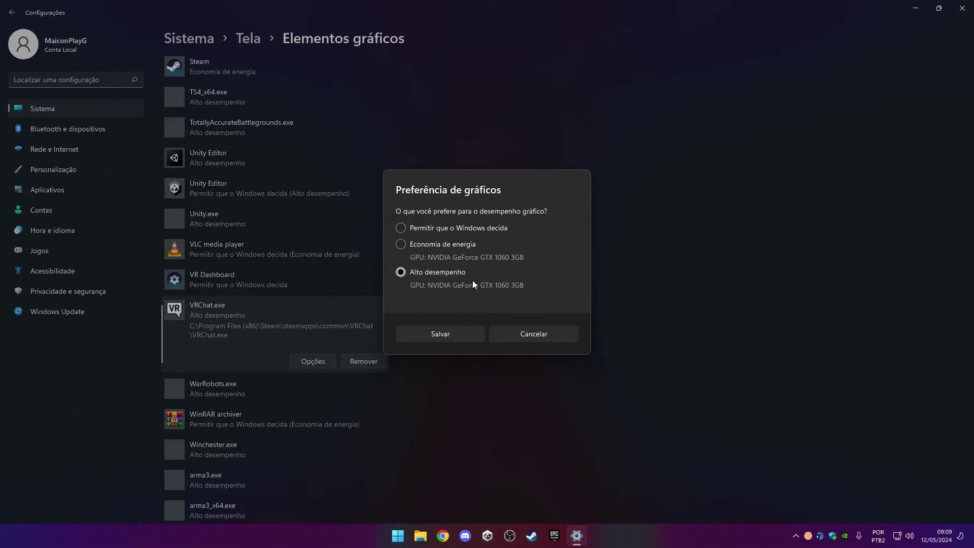
click(534, 336)
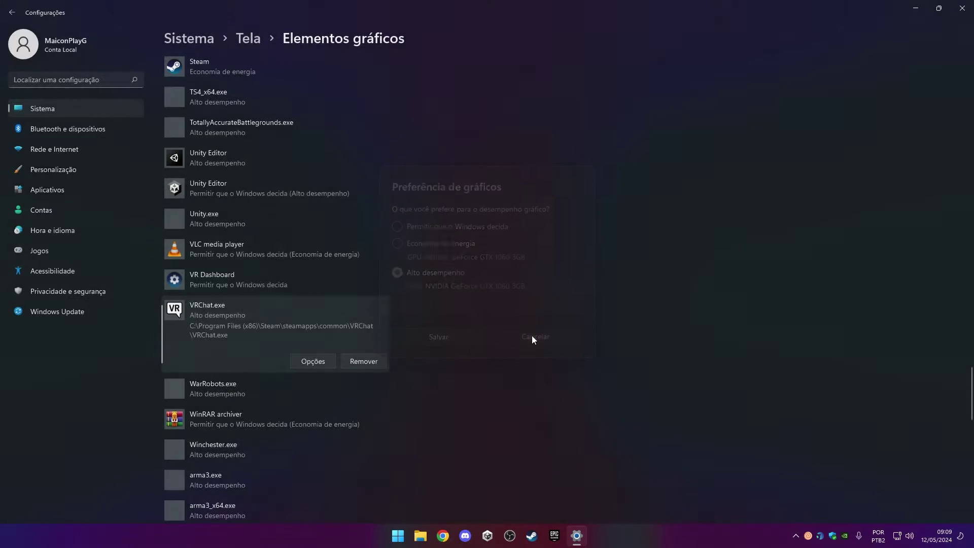
scroll(473, 278, down, 3)
scroll(414, 272, up, 2)
scroll(414, 277, up, 1)
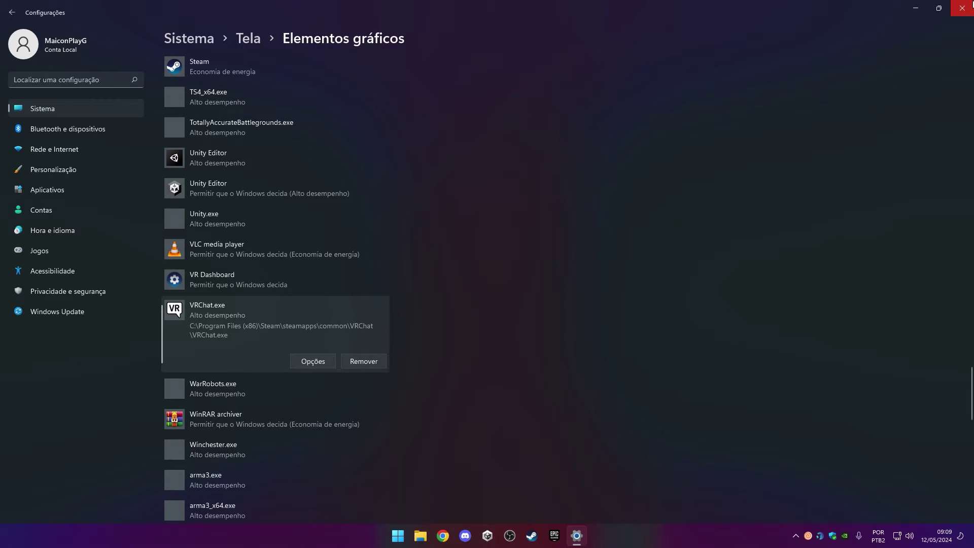
click(970, 4)
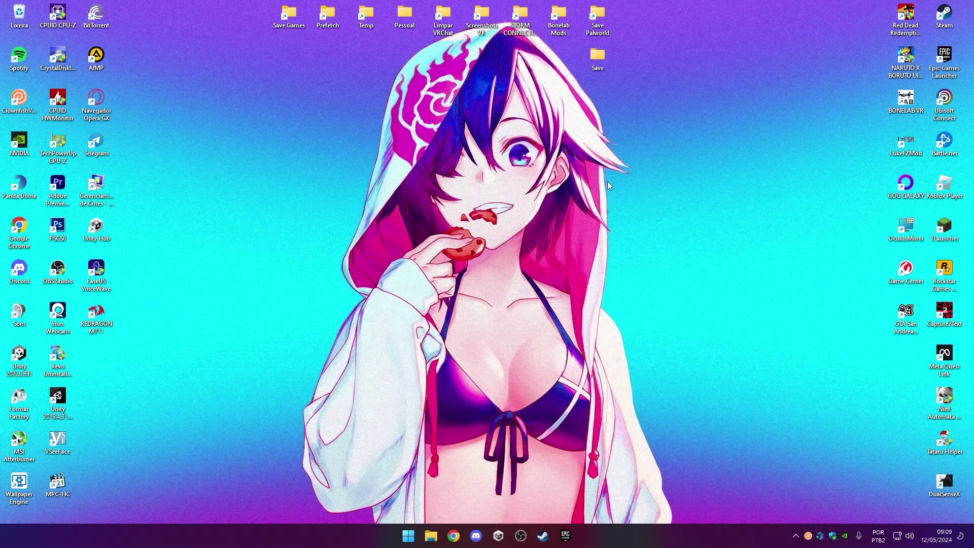
Step: Open the NVIDIA Control Panel, show the per-program 3D settings and check the program selection with VRChat.exe
right_click(845, 535)
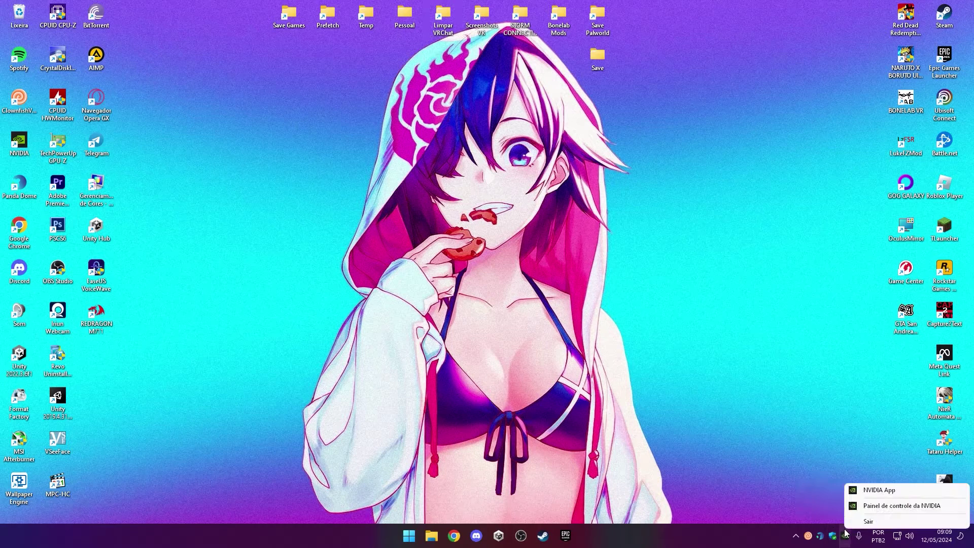
click(884, 506)
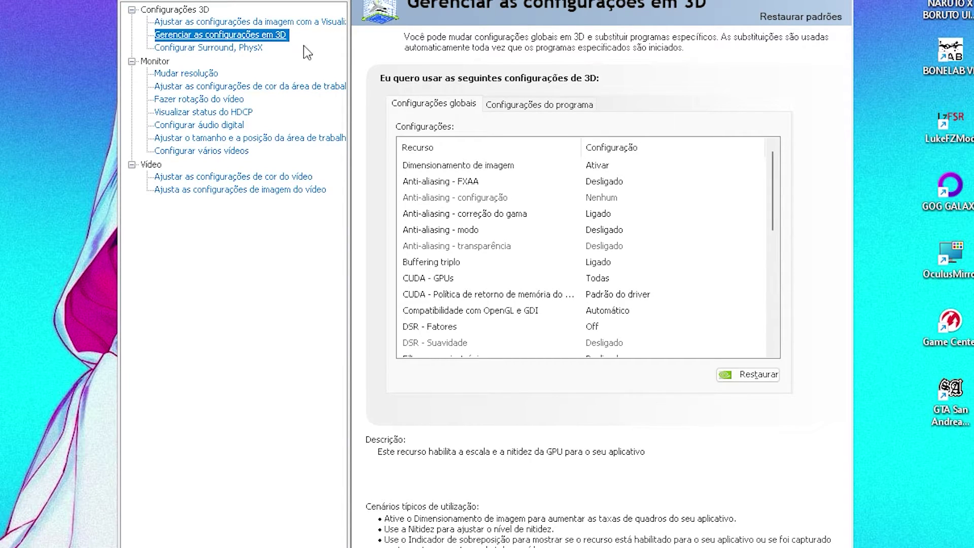
click(547, 107)
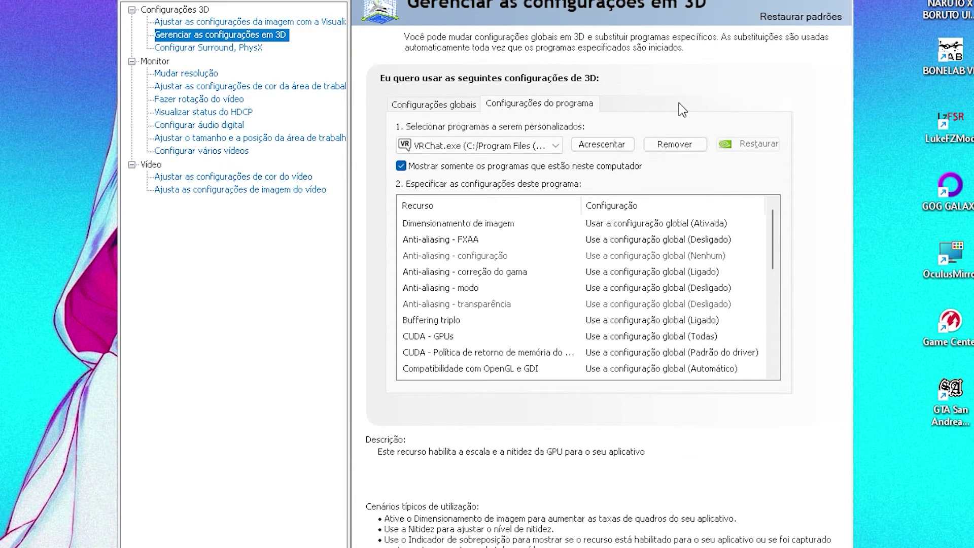
click(501, 146)
click(503, 147)
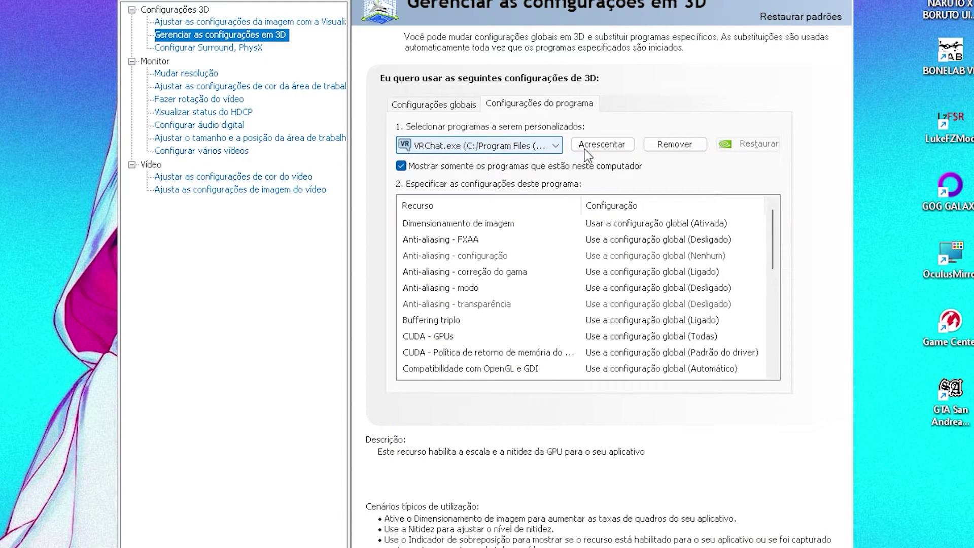
Step: Look through the programs that can be added for custom 3D settings, check the file browser and close both dialogs
click(613, 146)
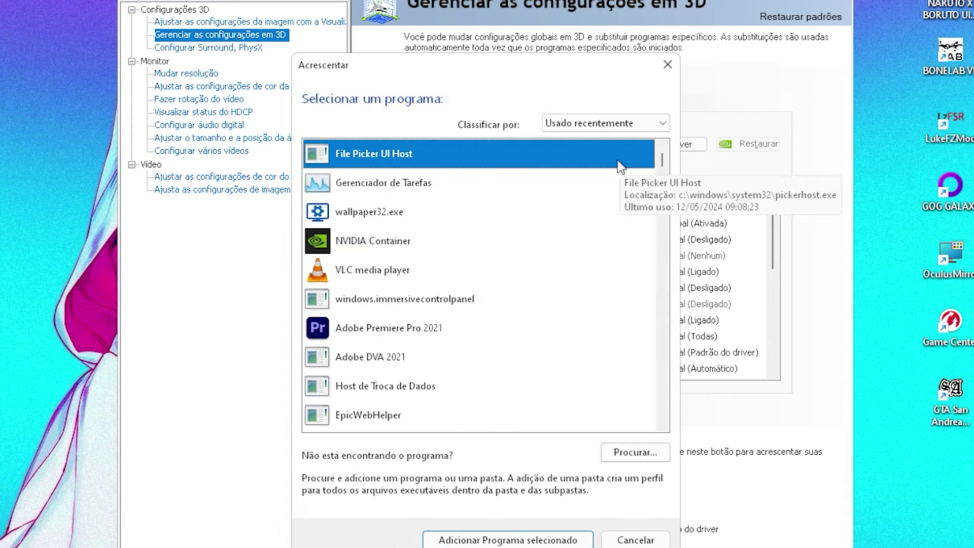
scroll(501, 204, down, 15)
scroll(503, 310, up, 5)
scroll(507, 304, down, 5)
click(635, 452)
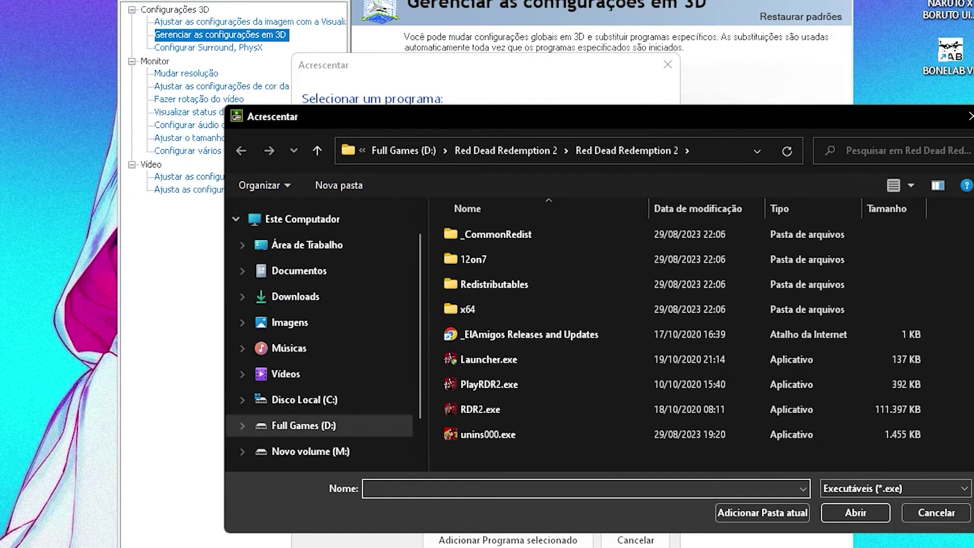
click(969, 117)
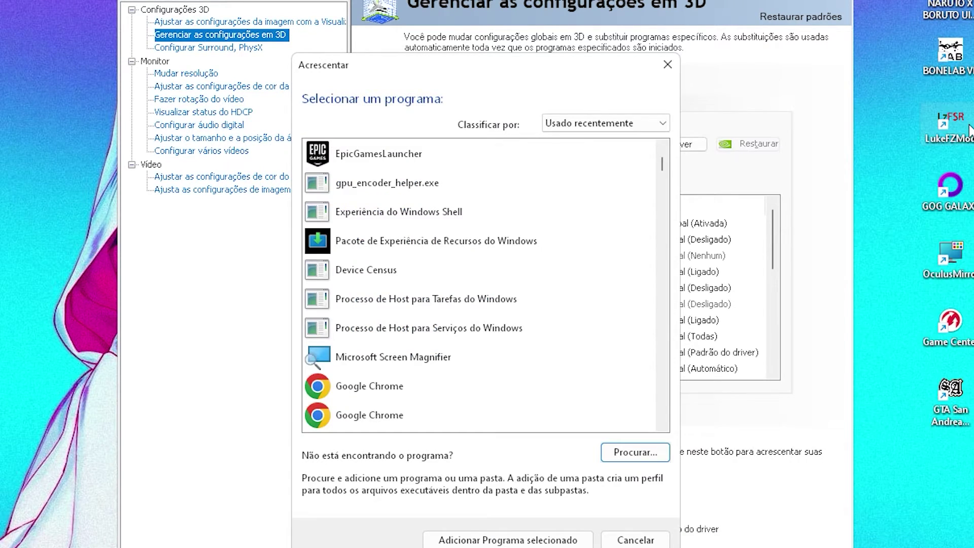
click(668, 65)
Step: Review the whole list of 3D settings for VRChat.exe, including power management and maximum frame rate
drag(773, 249, 785, 364)
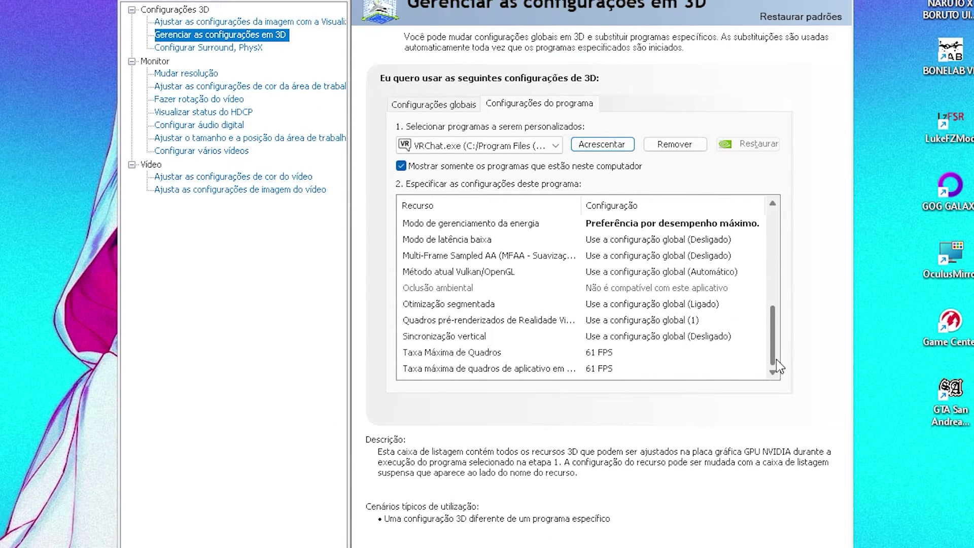
drag(777, 360, 758, 259)
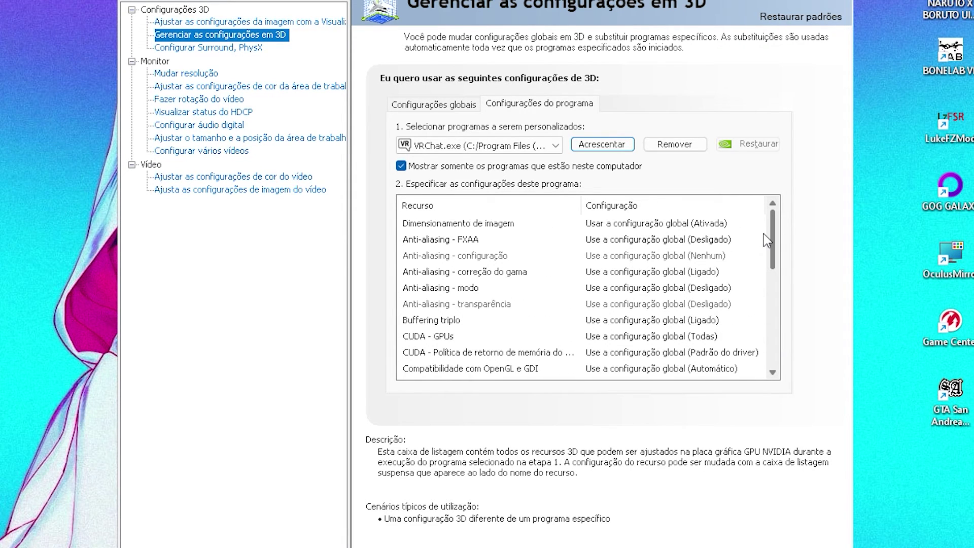
drag(773, 254, 777, 363)
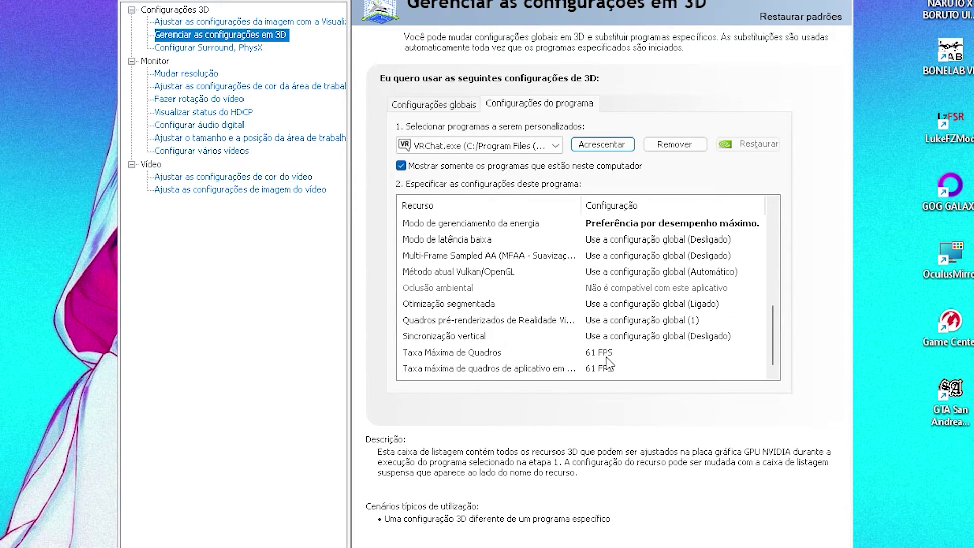
Step: Inspect the maximum frame rate options for VRChat.exe and cancel without changing the limit
mouse_move(605, 358)
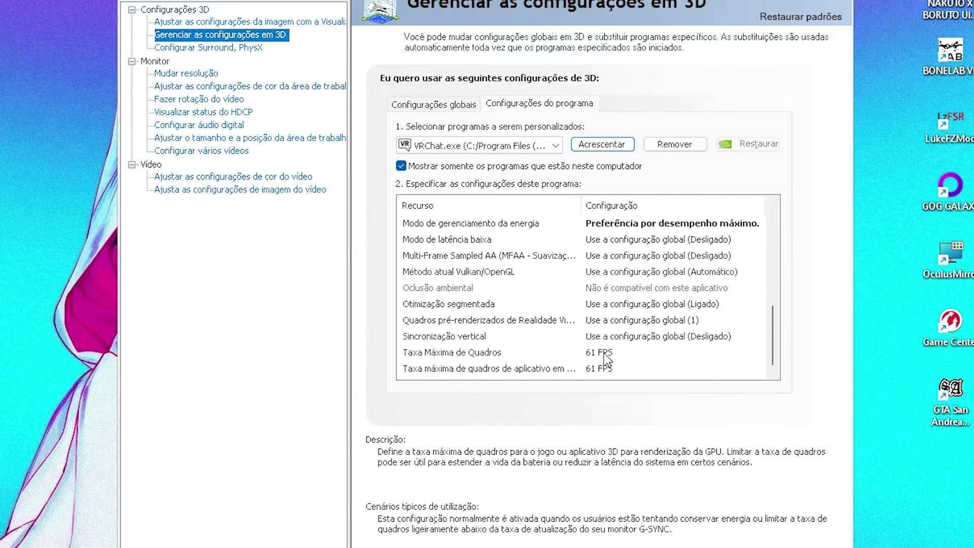
mouse_move(665, 371)
click(605, 353)
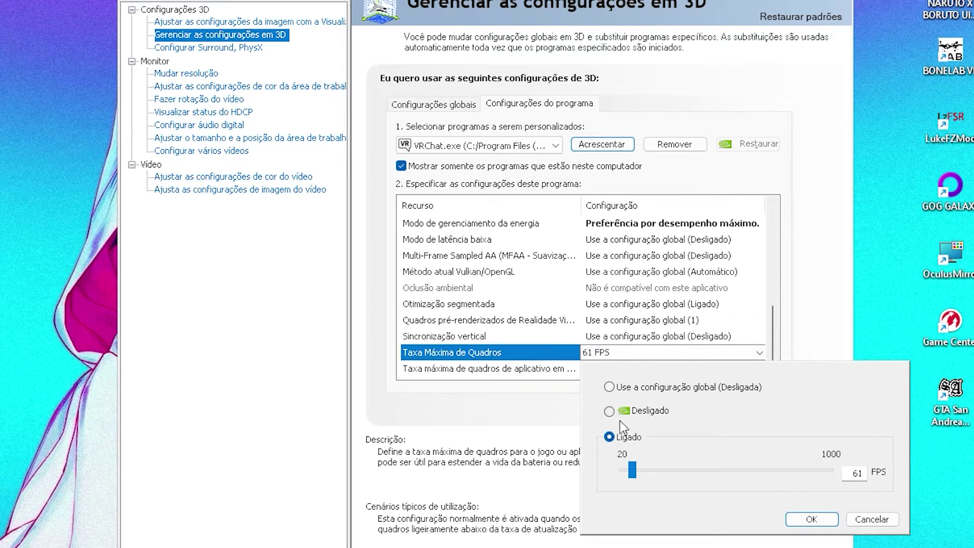
click(889, 518)
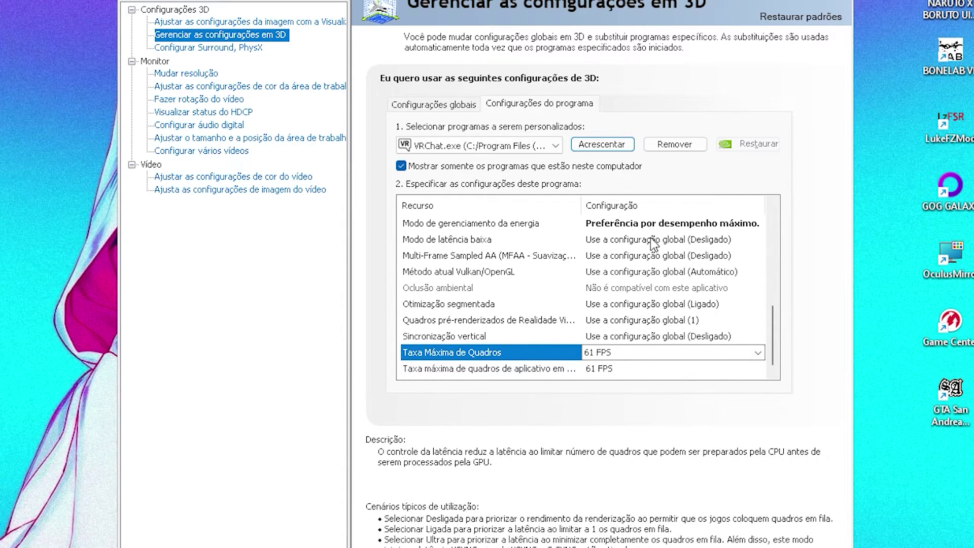
Step: Inspect the power management mode choices for VRChat.exe and close the list without changing the selection
scroll(778, 330, up, 2)
click(675, 305)
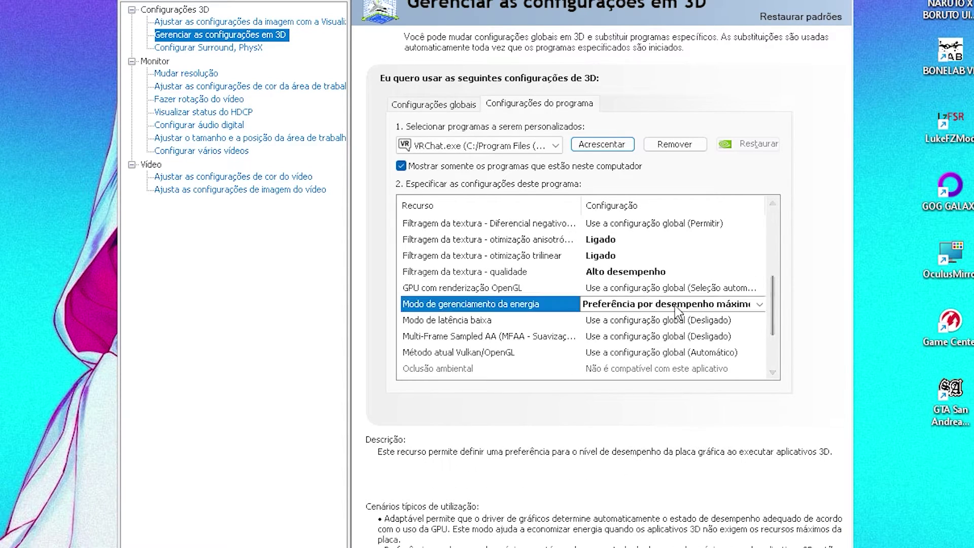
click(685, 305)
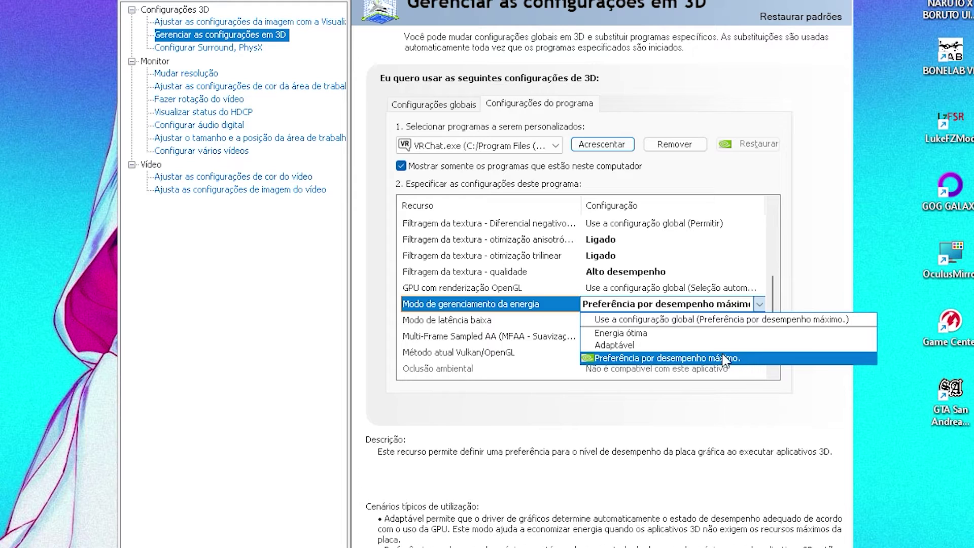
click(787, 409)
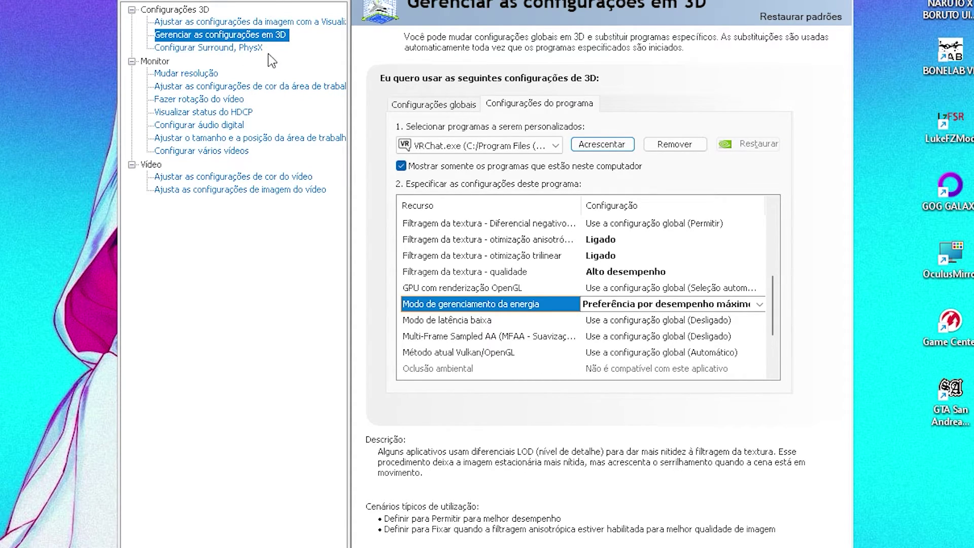
Step: Compare the Performance-emphasis preference with the advanced 3D image settings on the image preview page, and close the NVIDIA Control Panel without applying changes
click(419, 105)
click(254, 48)
click(260, 23)
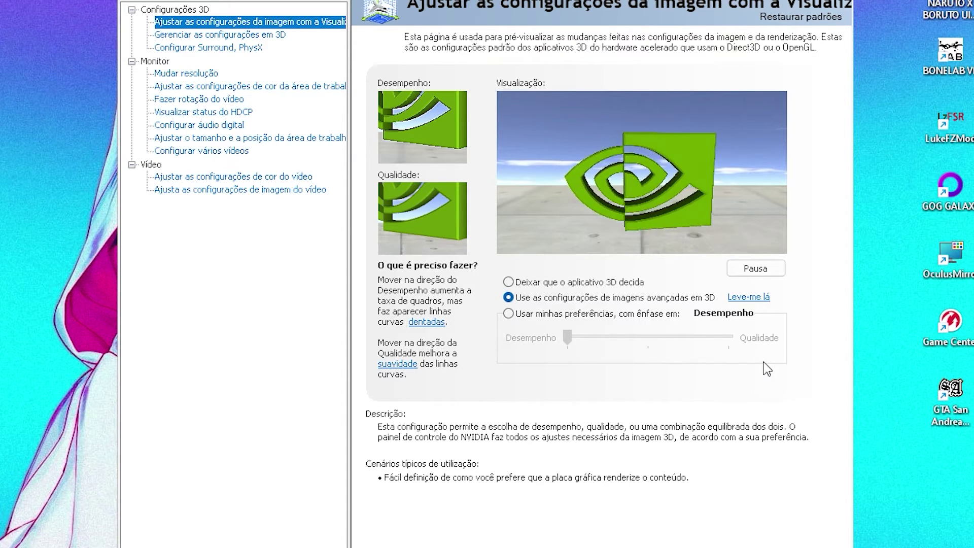
click(536, 313)
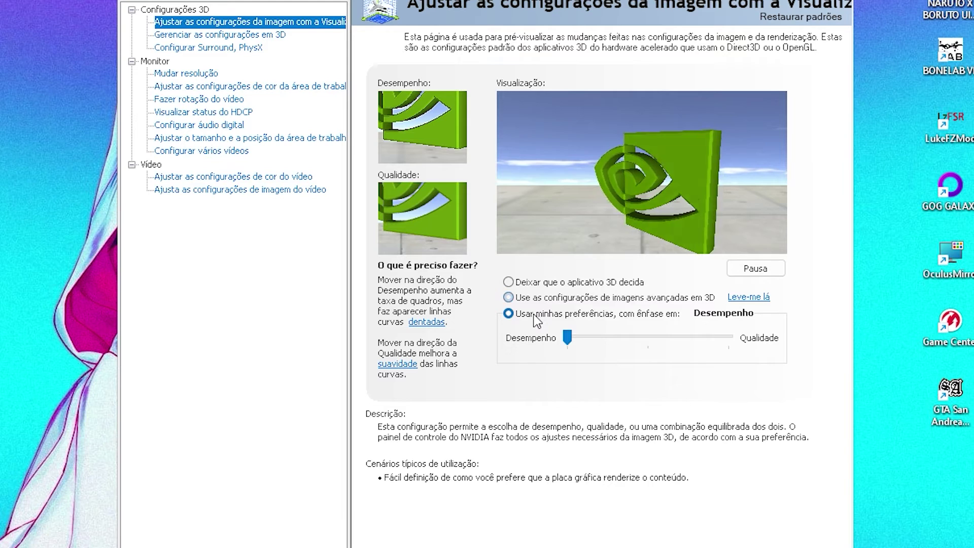
click(539, 300)
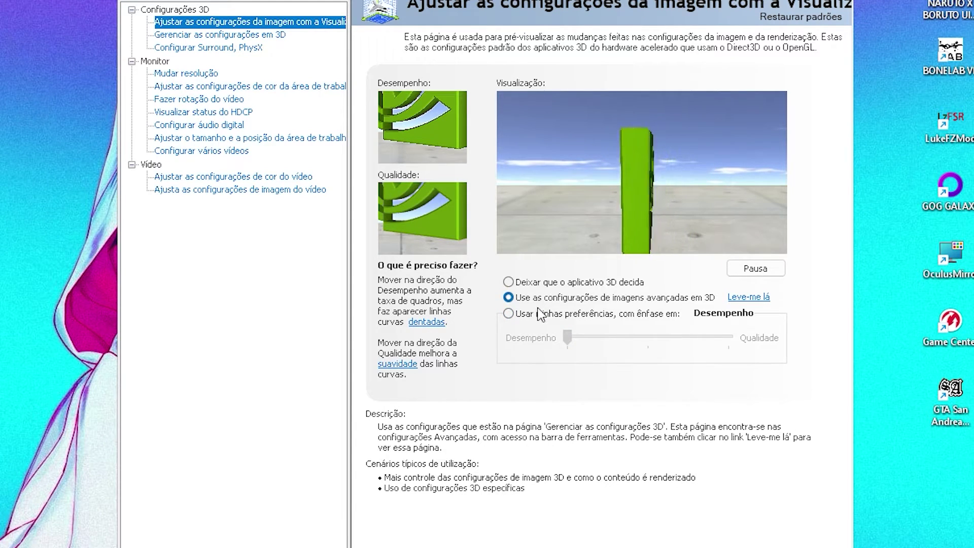
click(541, 314)
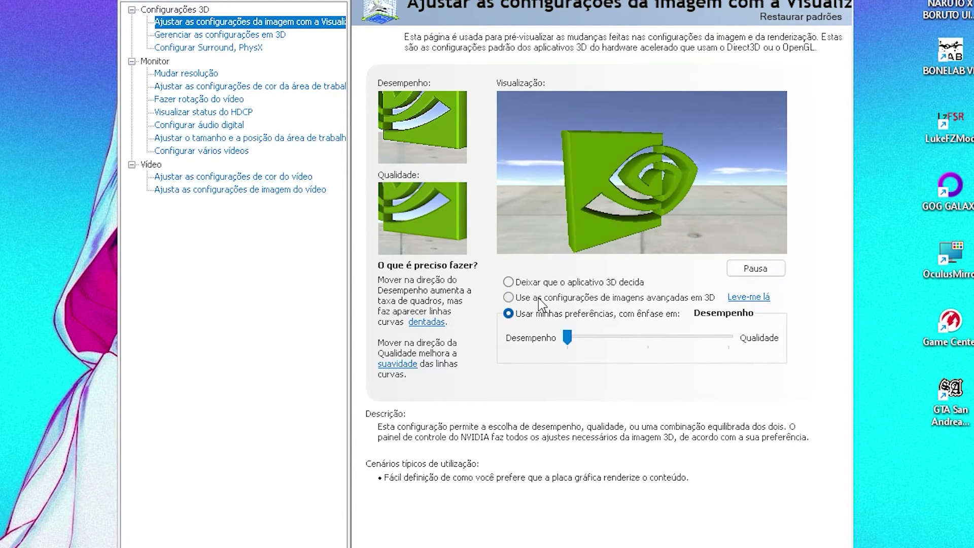
click(538, 297)
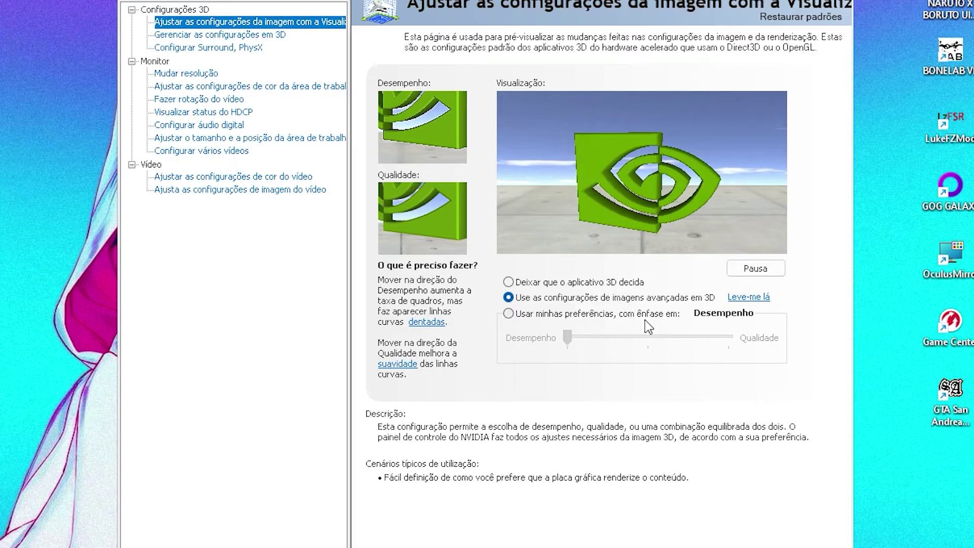
click(846, 22)
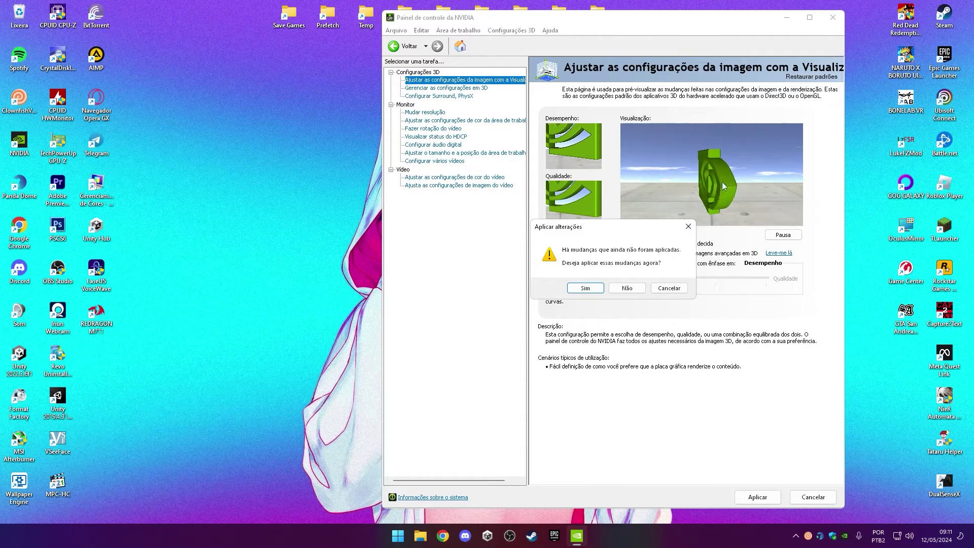
click(627, 285)
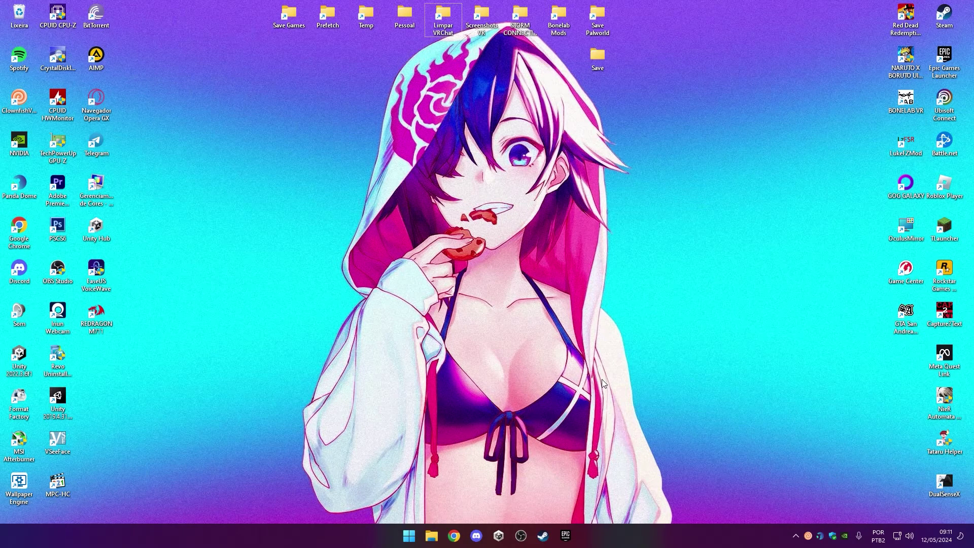
Step: Switch to Steam, expand the PROGRAMAS category in the library and open the SteamVR entry
click(795, 537)
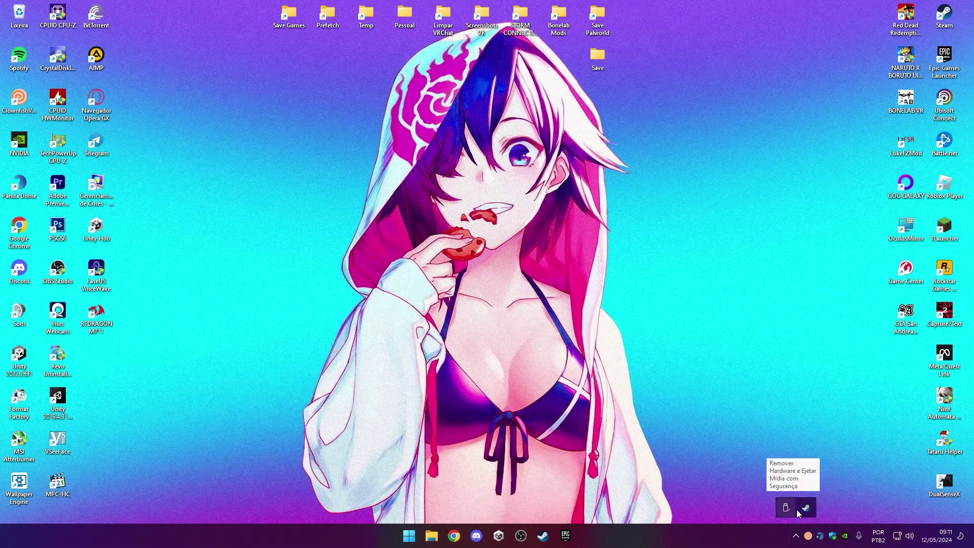
click(803, 509)
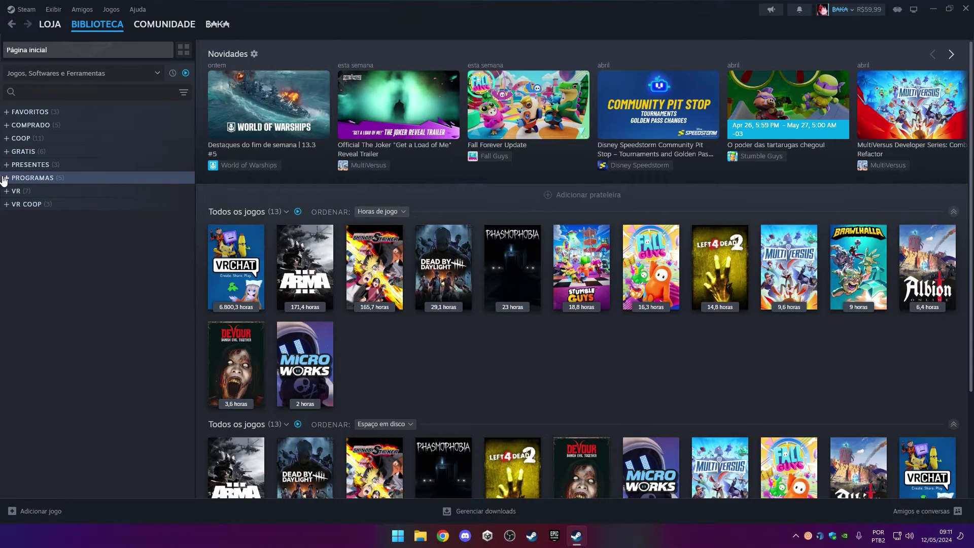
click(32, 177)
click(81, 235)
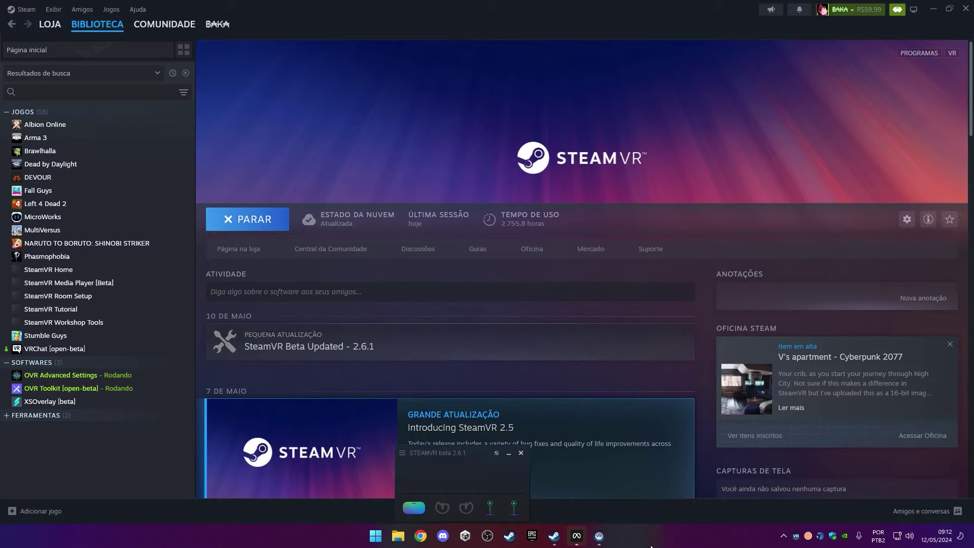
Step: Check the recording status in the NVIDIA overlay, close it and collapse the JOGOS group in the Steam library
key(alt+z)
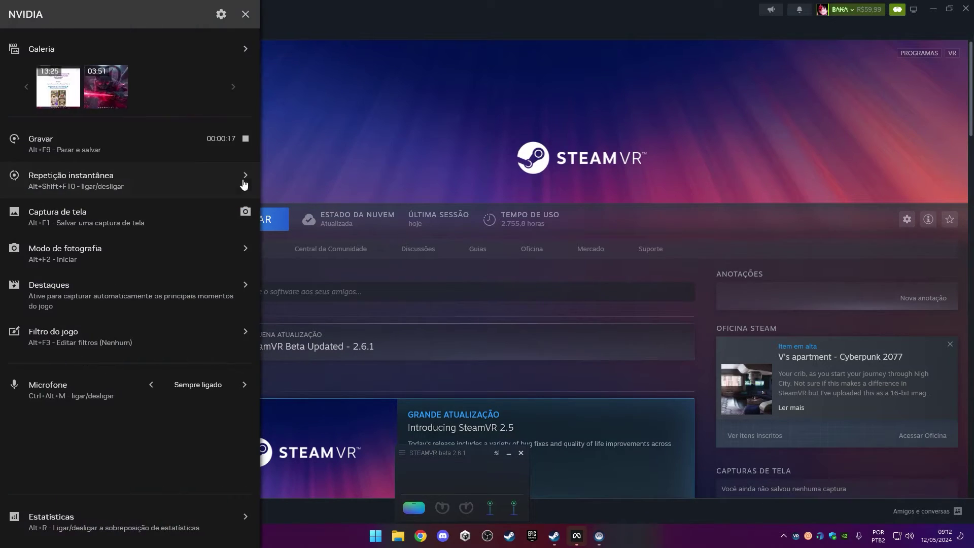
click(248, 17)
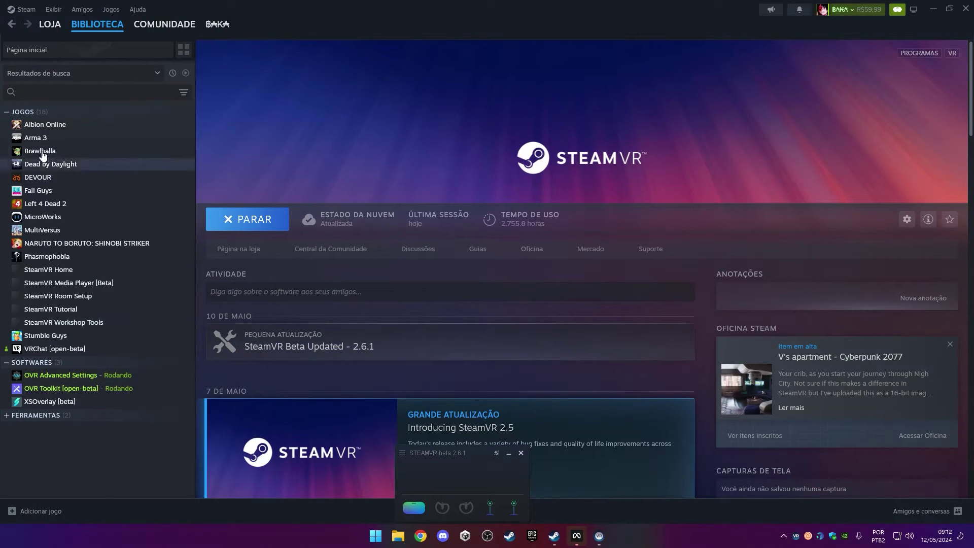
click(7, 111)
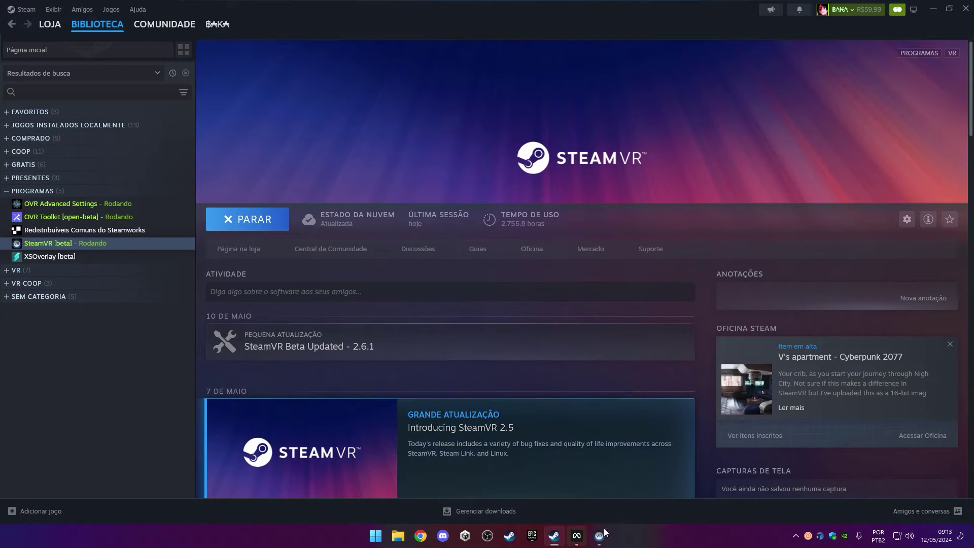
Step: Reposition the SteamVR status window over the lower part of the SteamVR library page
drag(491, 400, 518, 456)
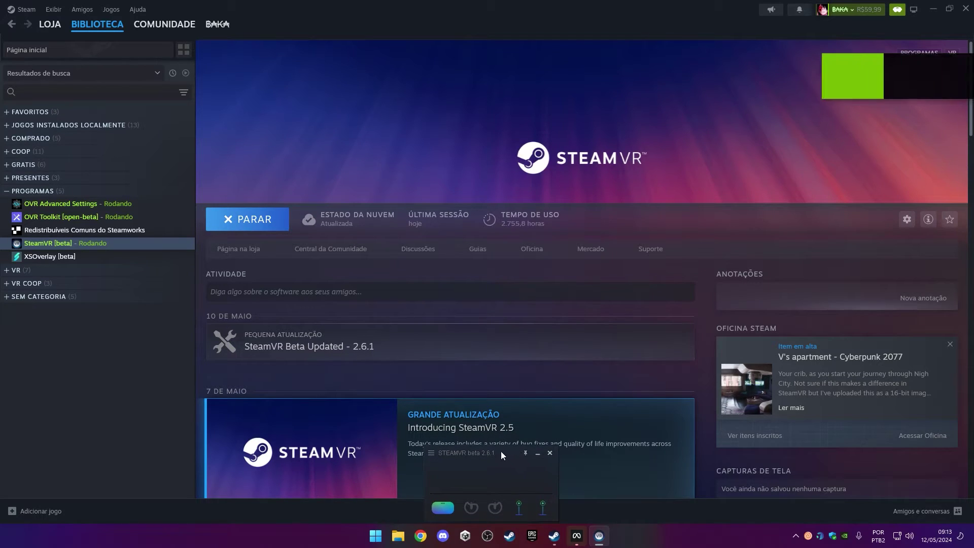
right_click(507, 452)
click(513, 482)
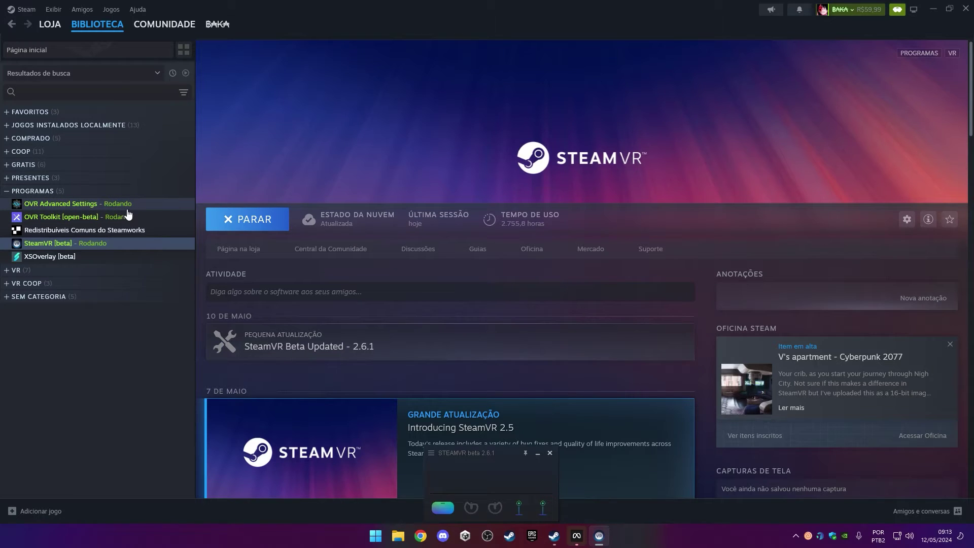
Step: Switch to the Meta Quest Link app, examine the headset, sensor and controller status on its Devices page, and minimize it
click(583, 540)
click(365, 188)
drag(555, 71, 423, 77)
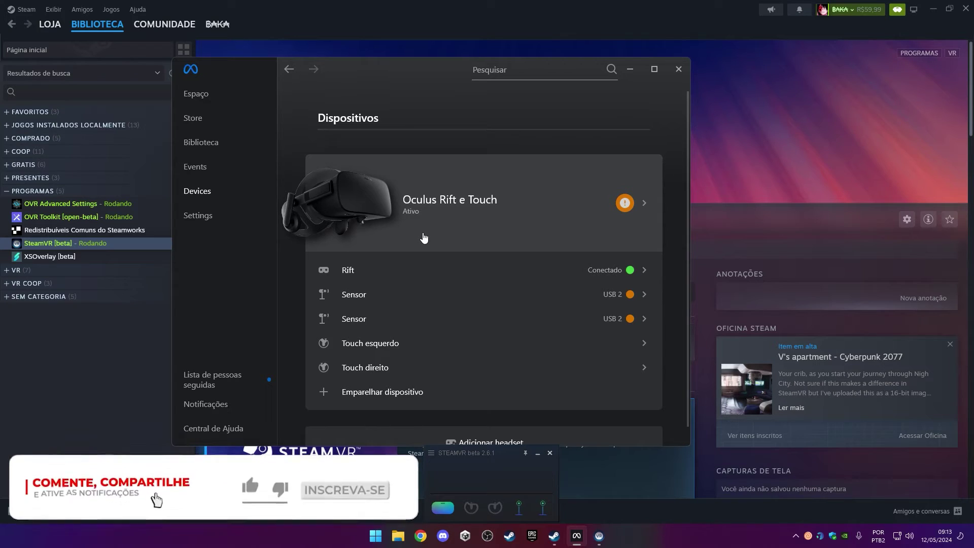
drag(369, 81, 381, 57)
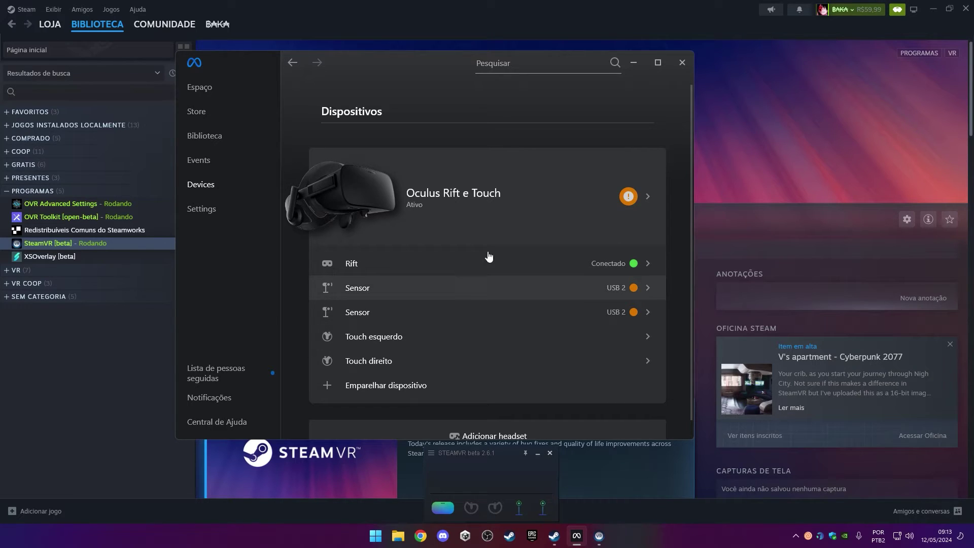
click(635, 62)
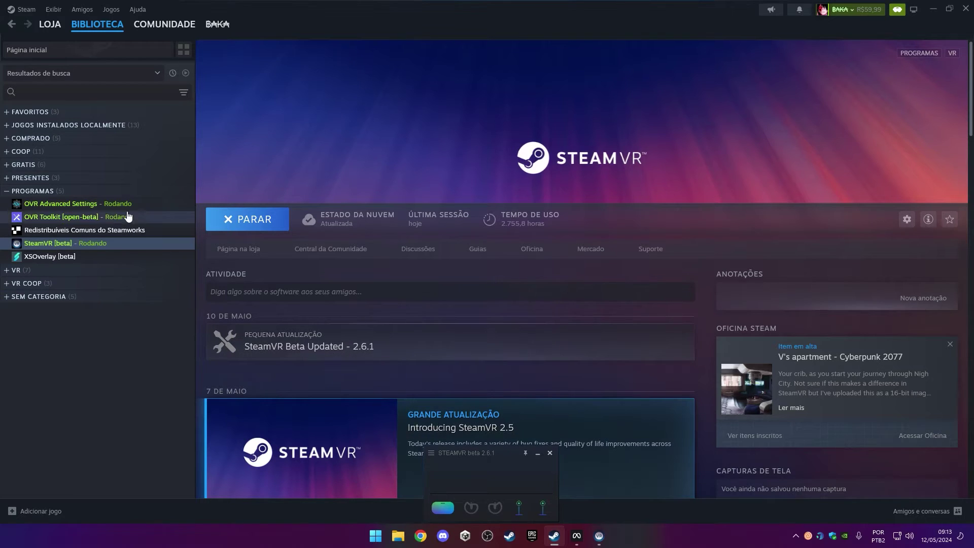
click(577, 536)
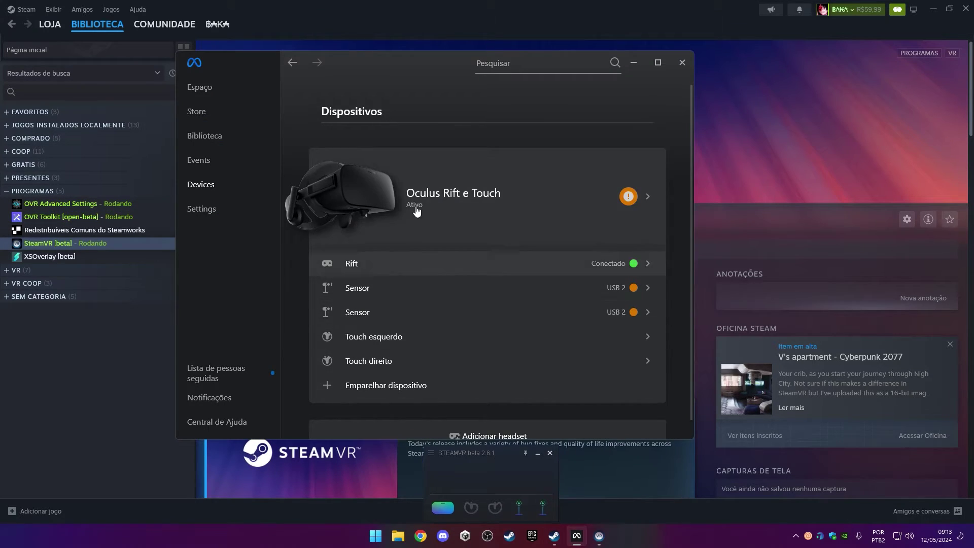
click(635, 63)
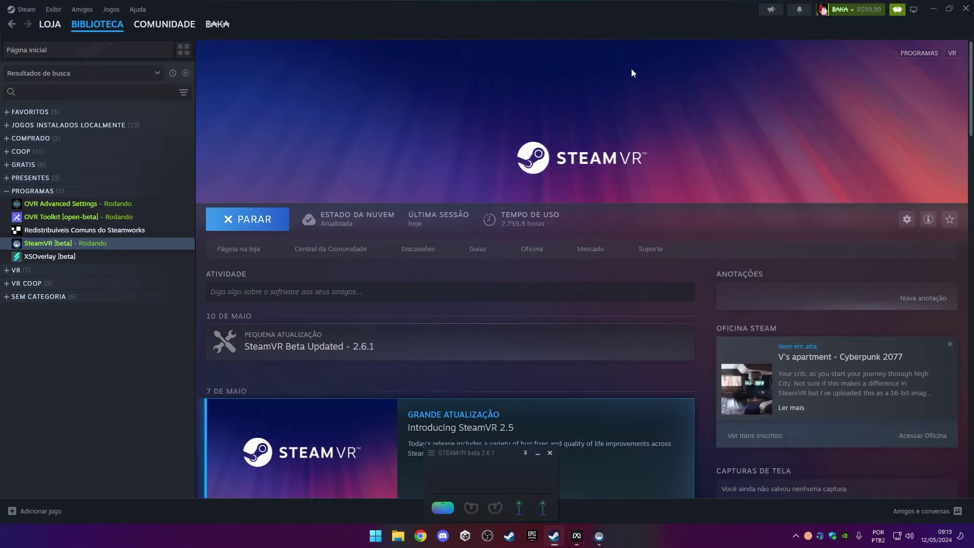
Step: Stop the running OVR Advanced Settings from its Steam library page and confirm the exit
click(144, 209)
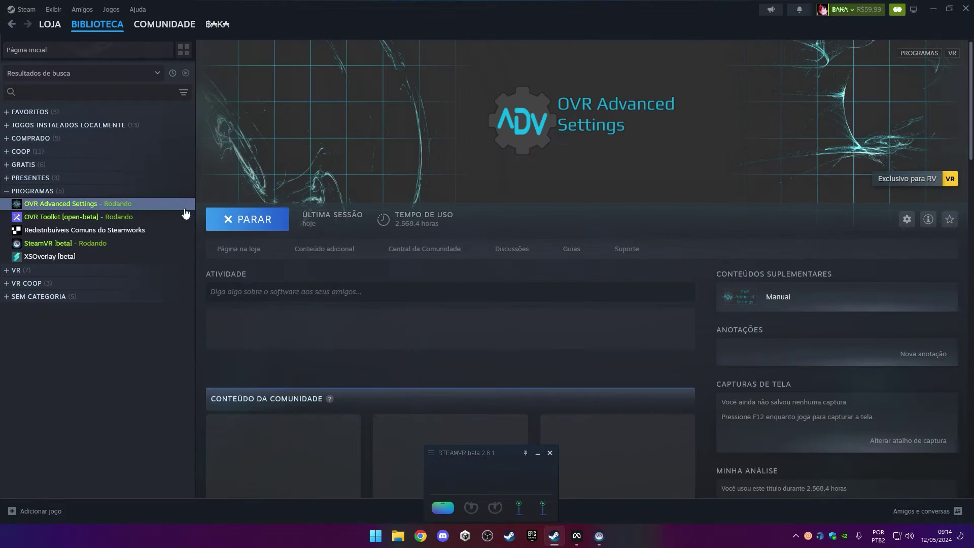
click(264, 221)
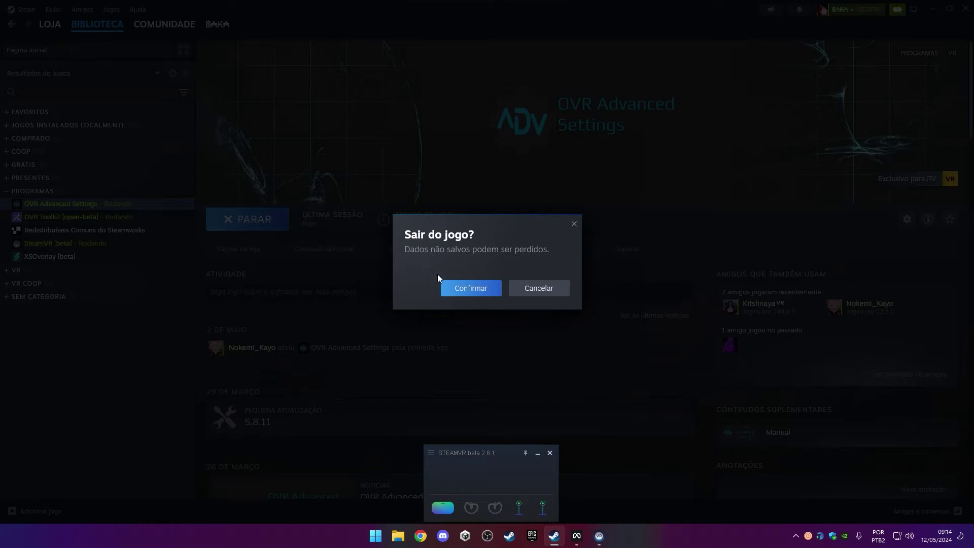
click(465, 287)
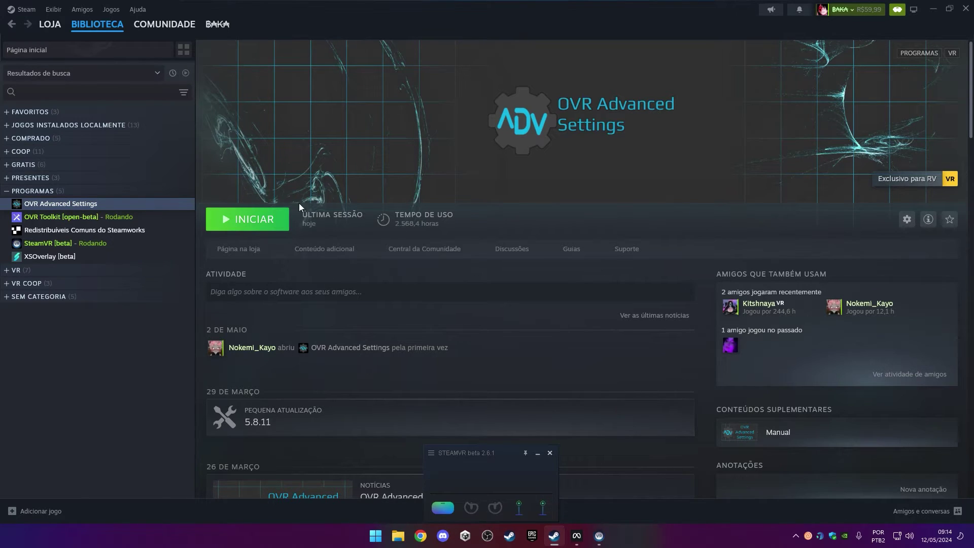
Step: Postpone the OVR Toolkit recommendation request, stop the running OVR Toolkit and confirm the exit
click(124, 219)
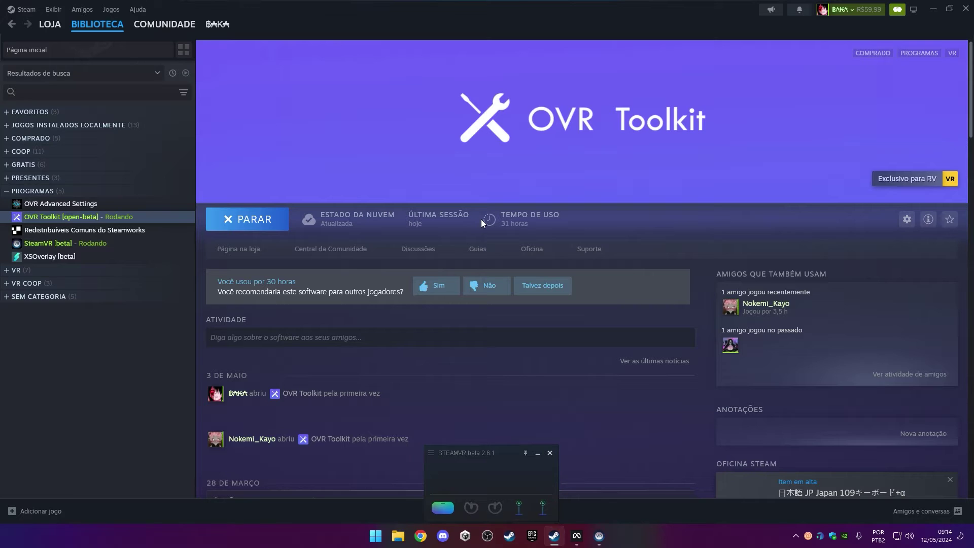
click(533, 288)
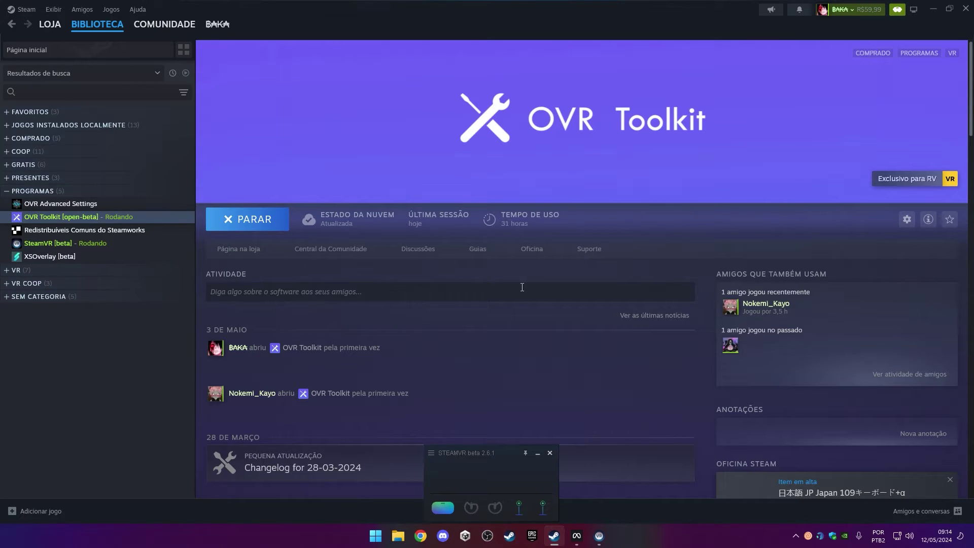
click(254, 219)
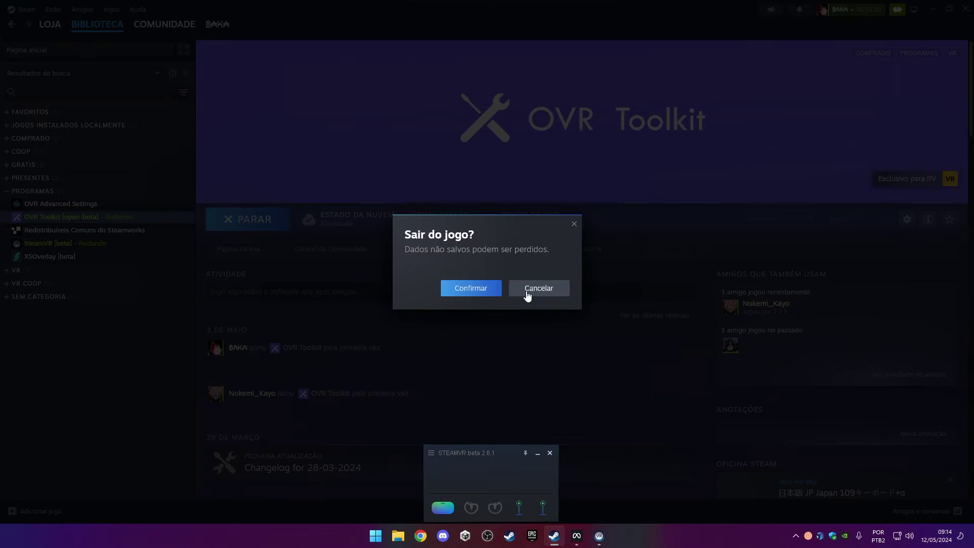
click(482, 287)
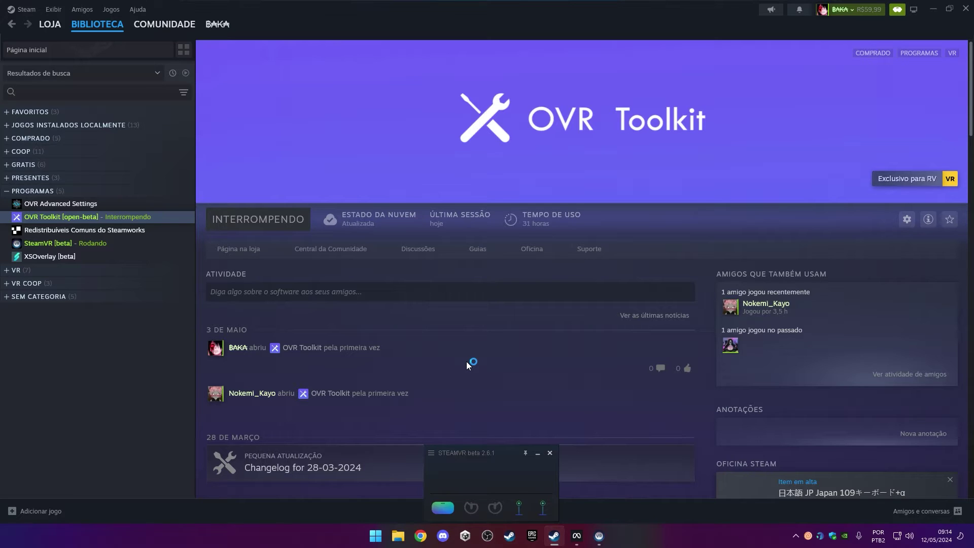
Step: Recheck the Rift and sensor status in the Meta Quest Link app and minimize it again
click(576, 536)
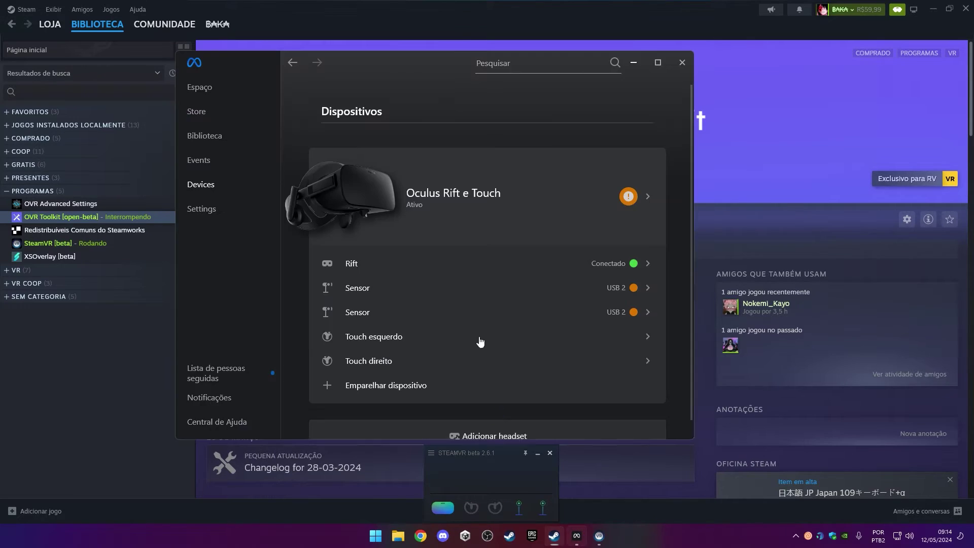
click(630, 61)
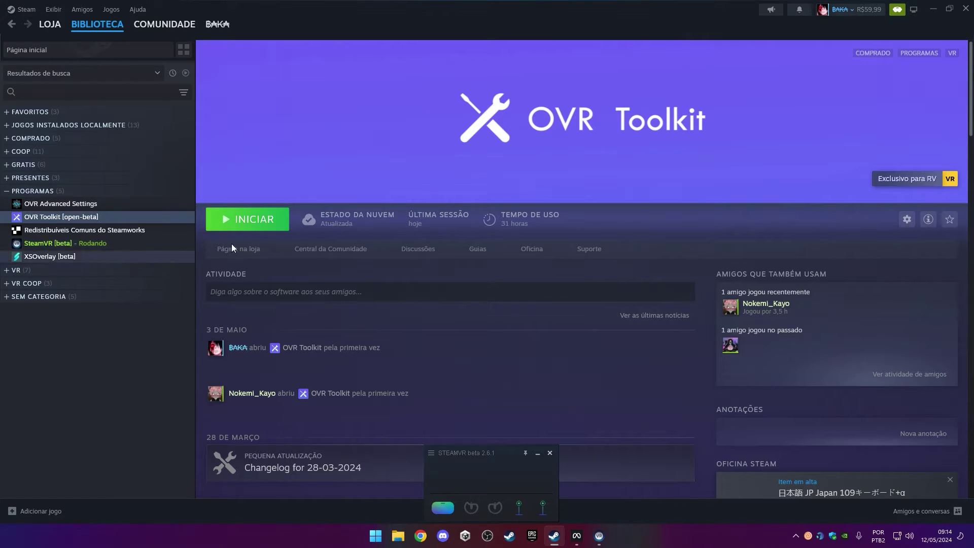
Step: Open Task Manager from the Start menu, examine the running processes and their memory, CPU and GPU usage, and close it
click(376, 536)
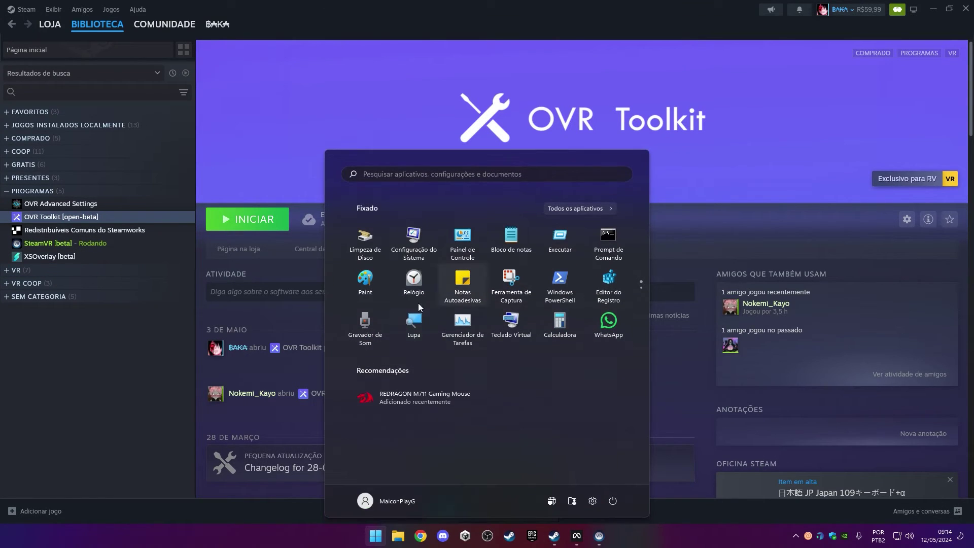
click(462, 324)
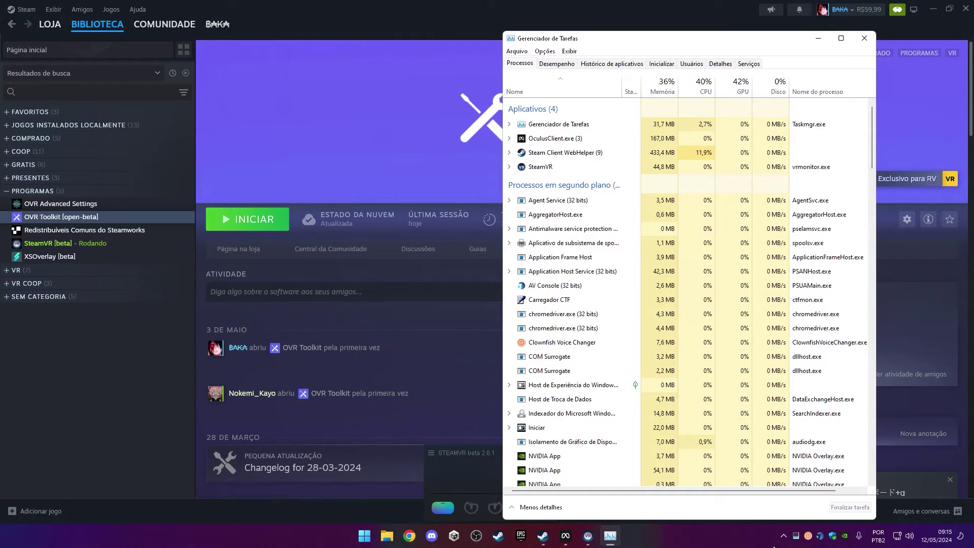
mouse_move(870, 118)
mouse_down()
mouse_move(869, 198)
mouse_move(869, 108)
mouse_up()
drag(736, 49, 437, 48)
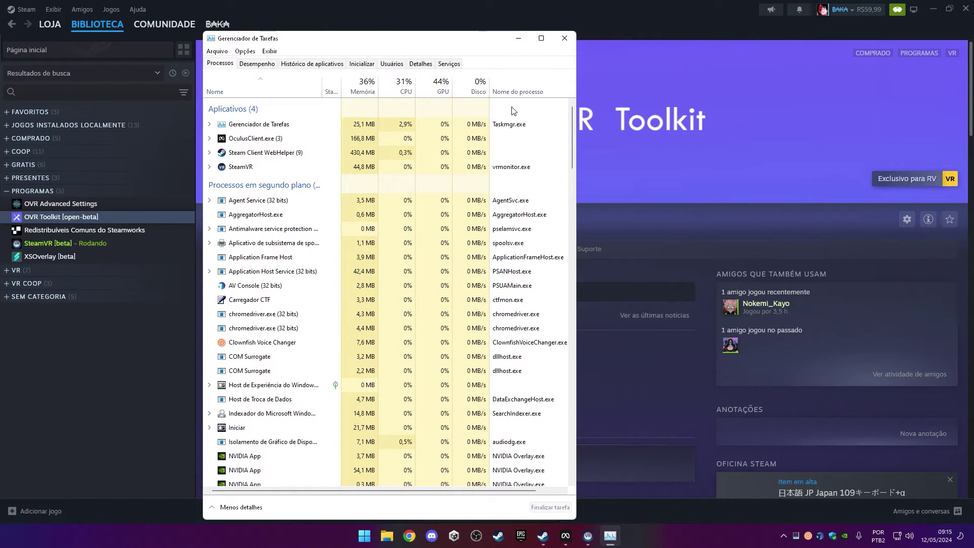
click(564, 38)
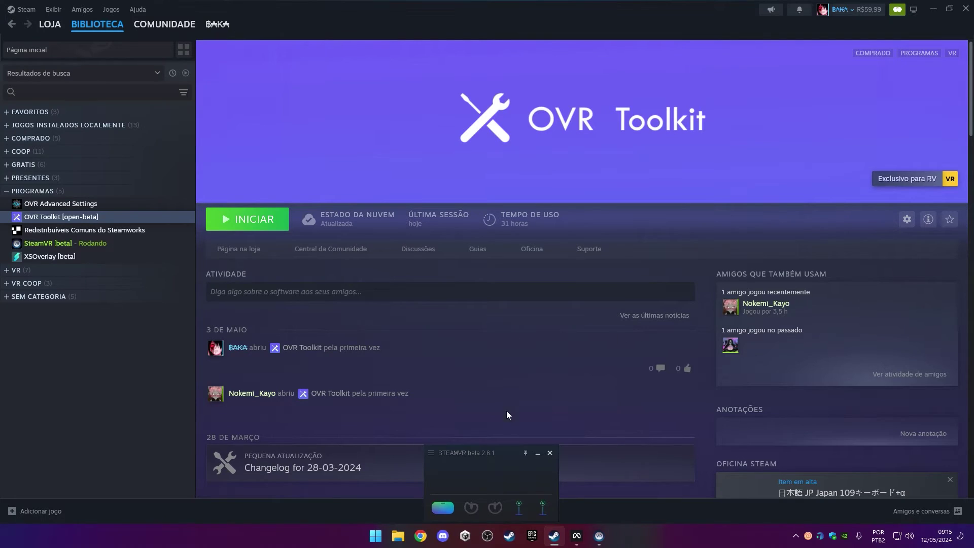
Step: Open the SteamVR settings and clear the background by closing the Steam window and hiding the desktop icons
click(437, 455)
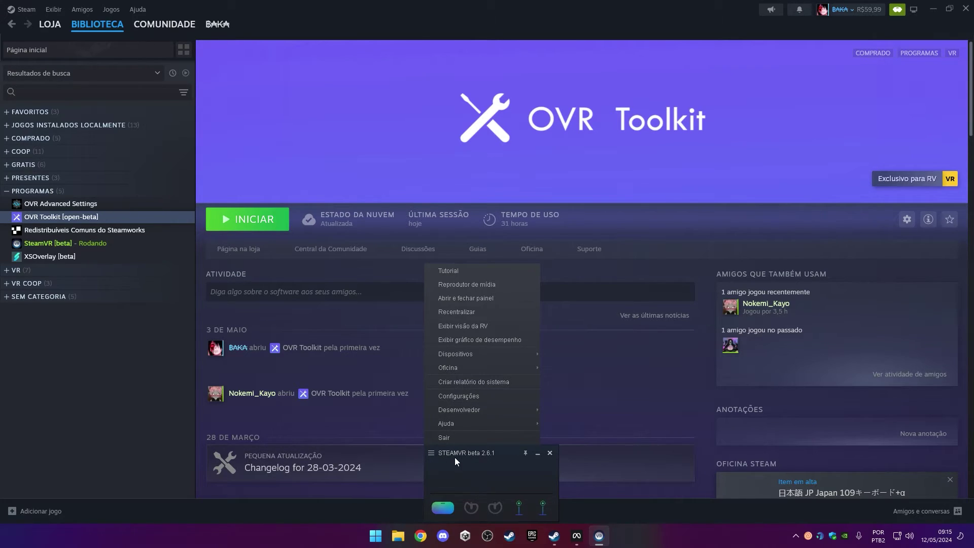
click(483, 397)
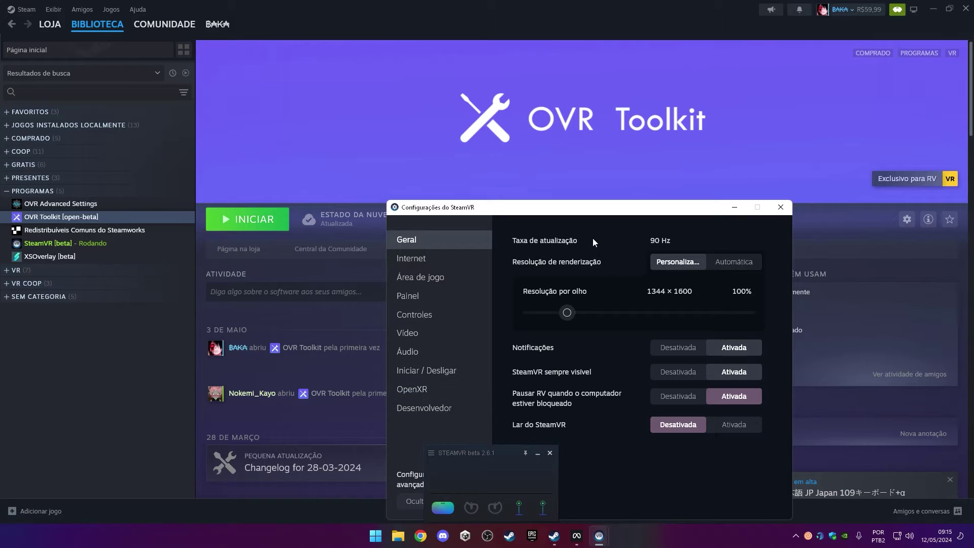
click(965, 5)
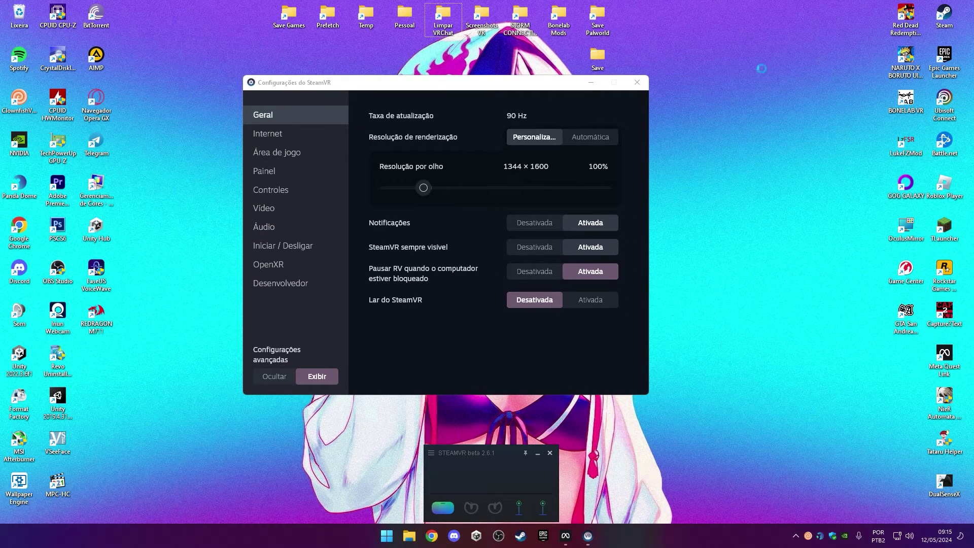
right_click(764, 68)
mouse_move(765, 71)
click(704, 136)
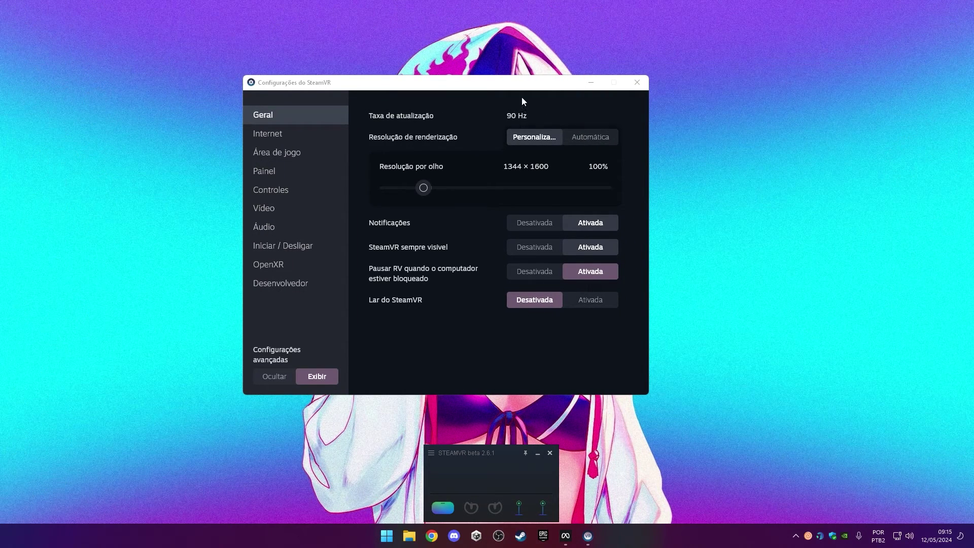
drag(514, 87, 557, 89)
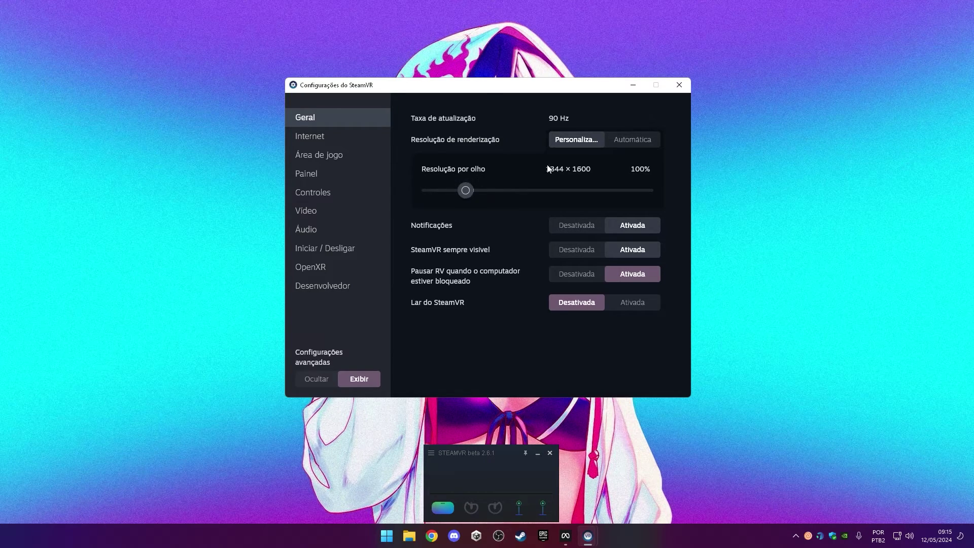
Step: Keep the SteamVR render resolution on custom, try 500%, and lower the resolution per eye to 20%
click(631, 144)
click(582, 145)
drag(466, 192, 667, 188)
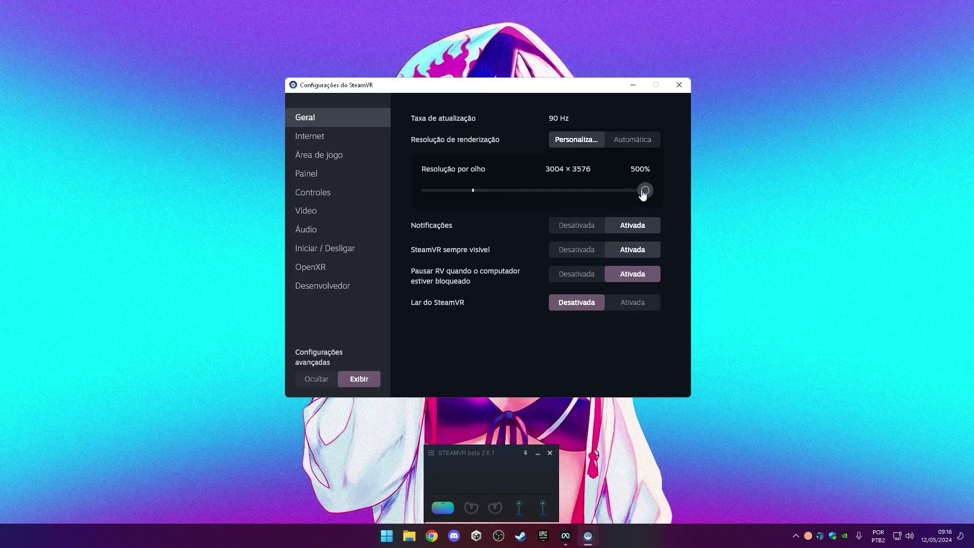
drag(643, 194, 437, 349)
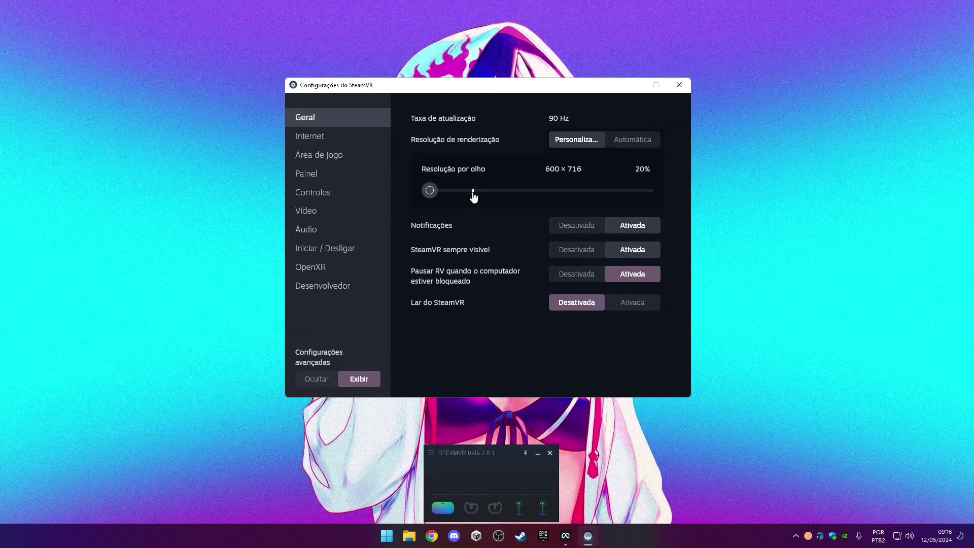
drag(430, 192, 364, 187)
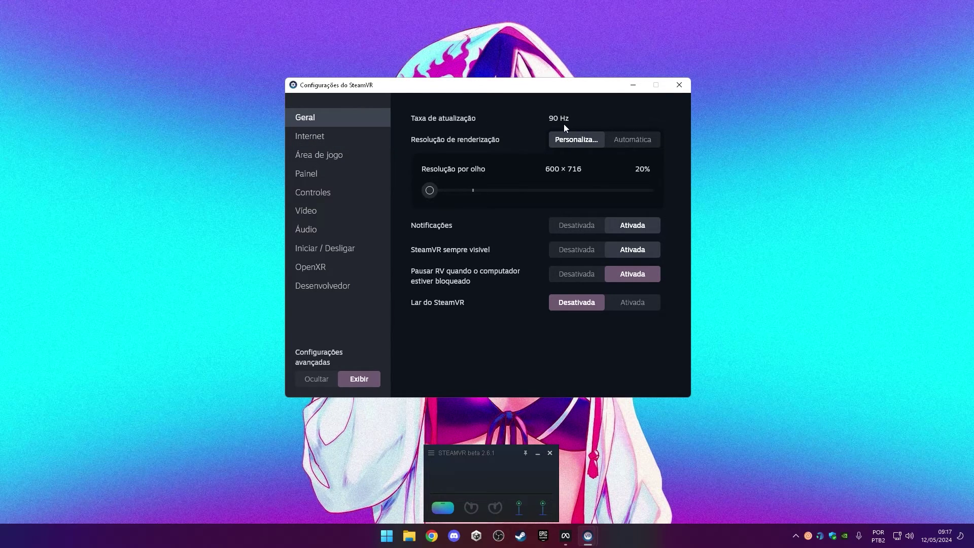
mouse_move(554, 121)
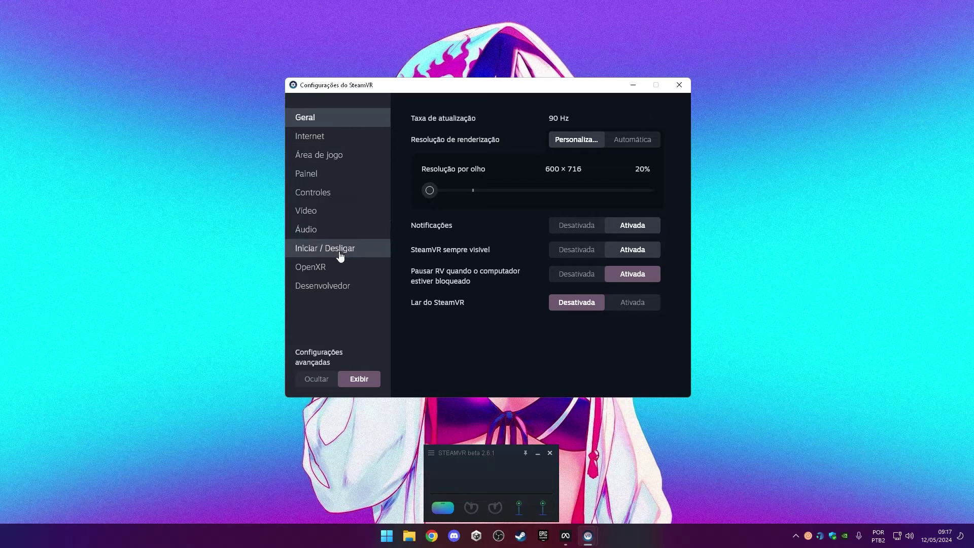
Step: Review which overlay apps open at SteamVR startup in the Iniciar / Desligar settings and close the list
click(374, 248)
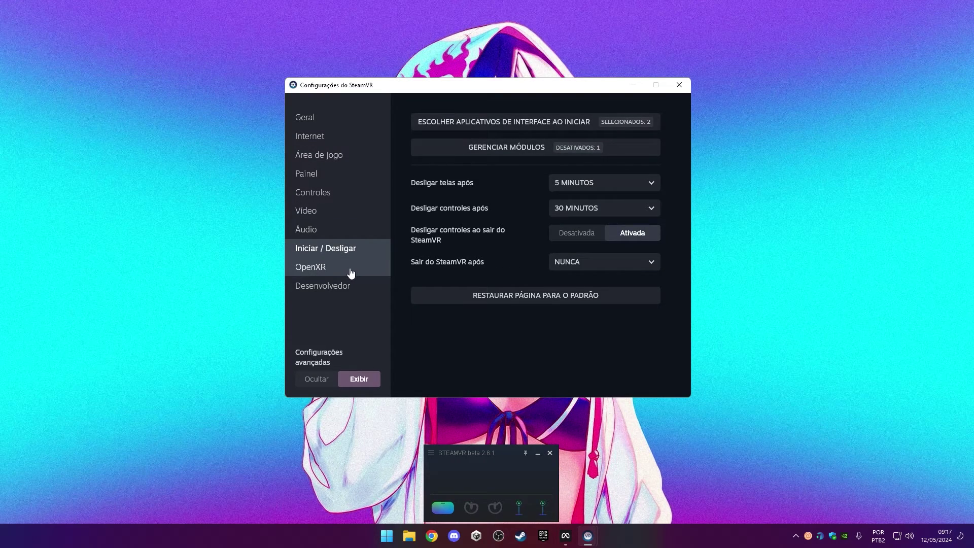
click(578, 126)
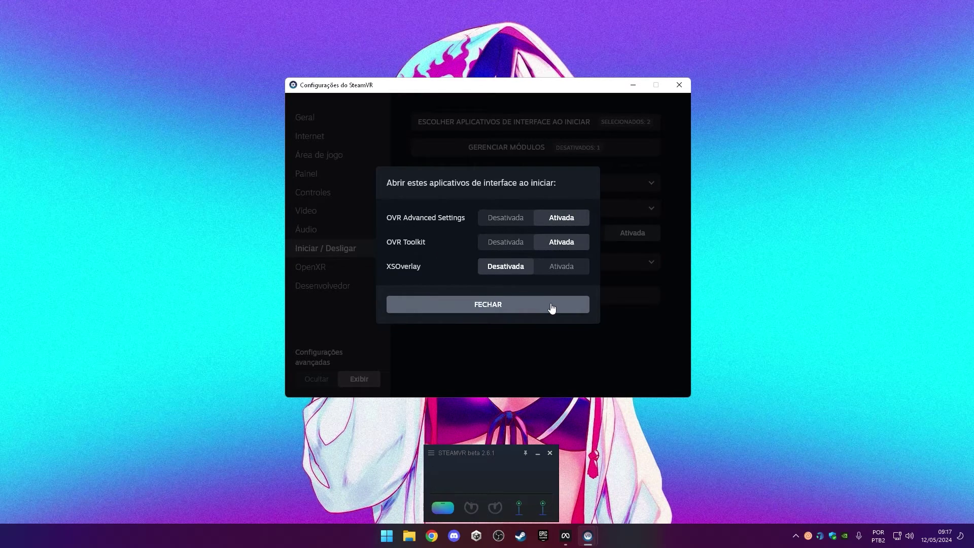
click(501, 306)
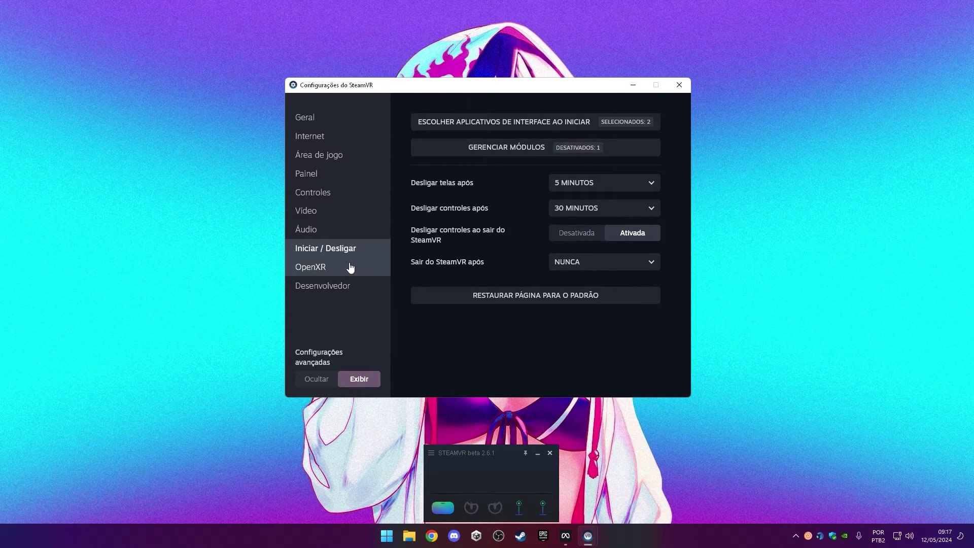
Step: Look through the controller, audio, startup, OpenXR, general, internet and play area pages of the SteamVR settings
click(337, 193)
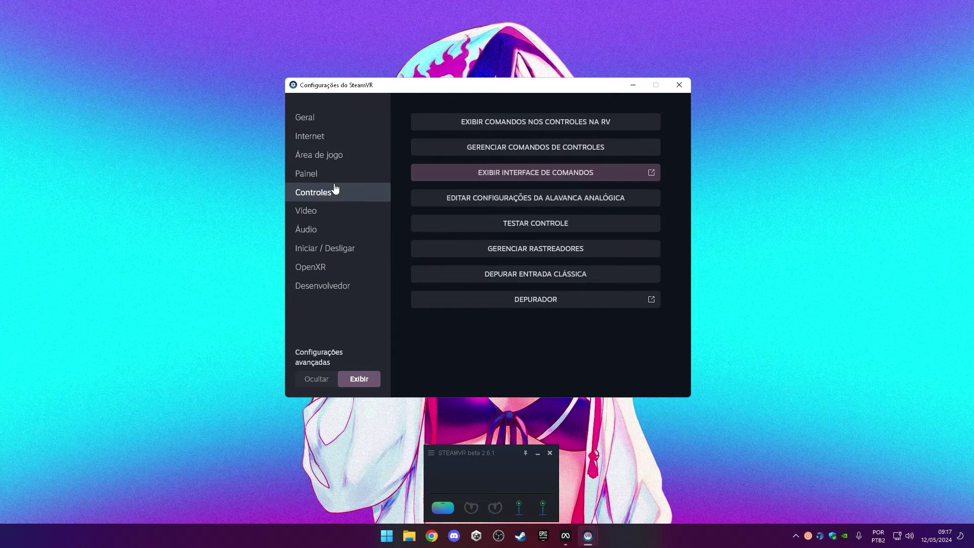
click(338, 228)
click(344, 248)
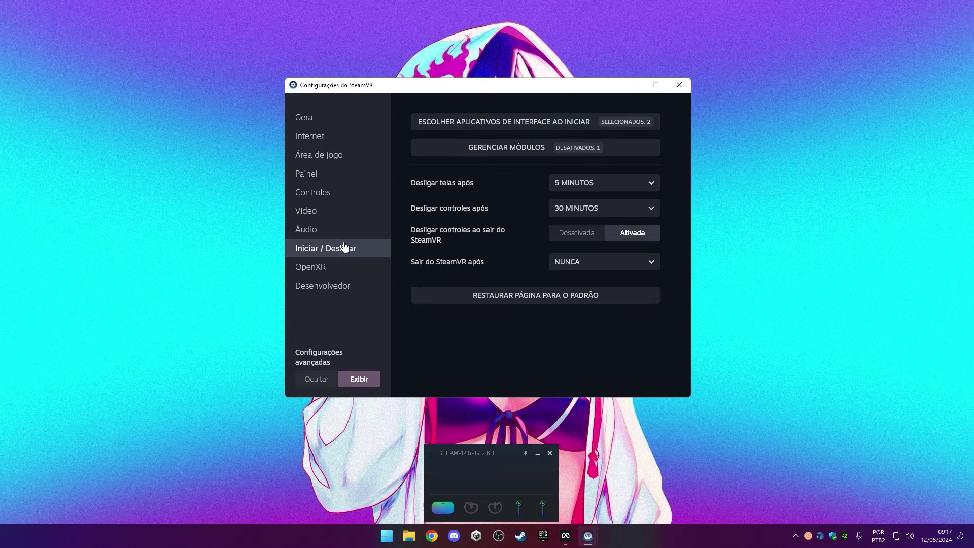
click(336, 274)
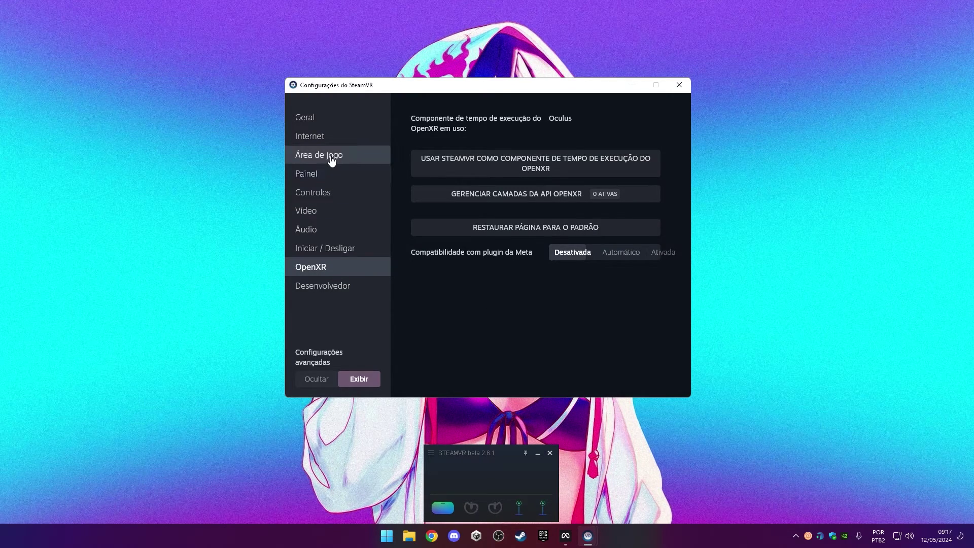
click(327, 138)
click(319, 117)
click(329, 137)
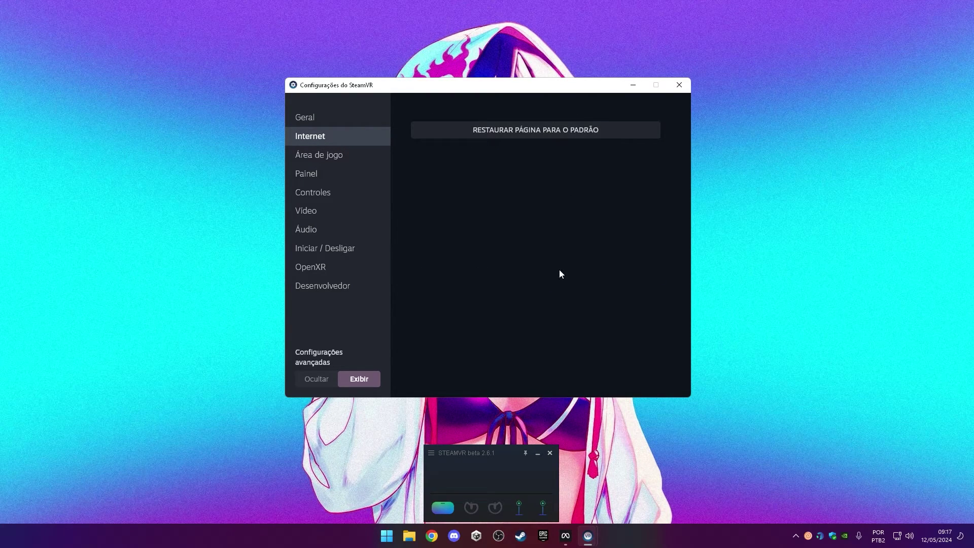
click(379, 155)
click(381, 136)
Step: Examine the SteamVR video settings, including the overlay render quality options, leaving the quality on BAIXA
click(389, 211)
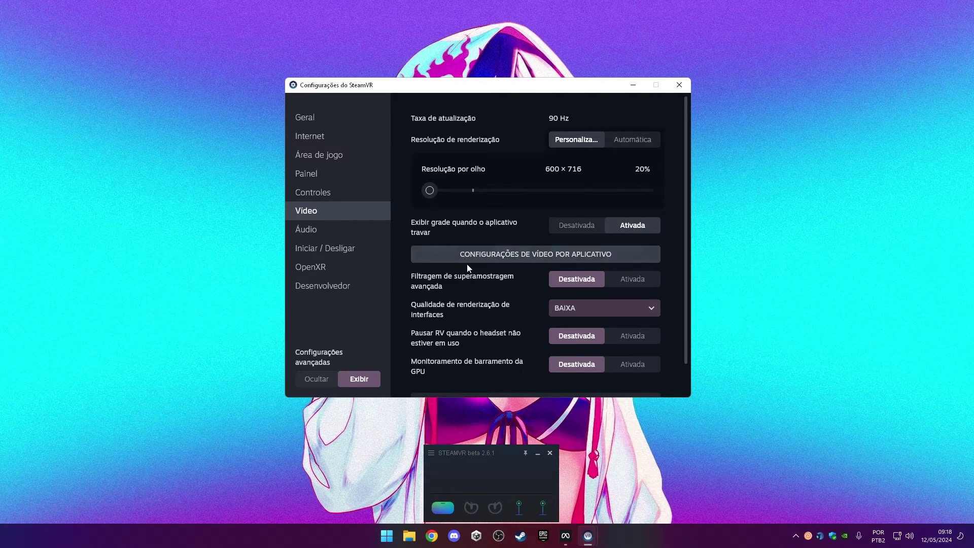
scroll(467, 264, down, 1)
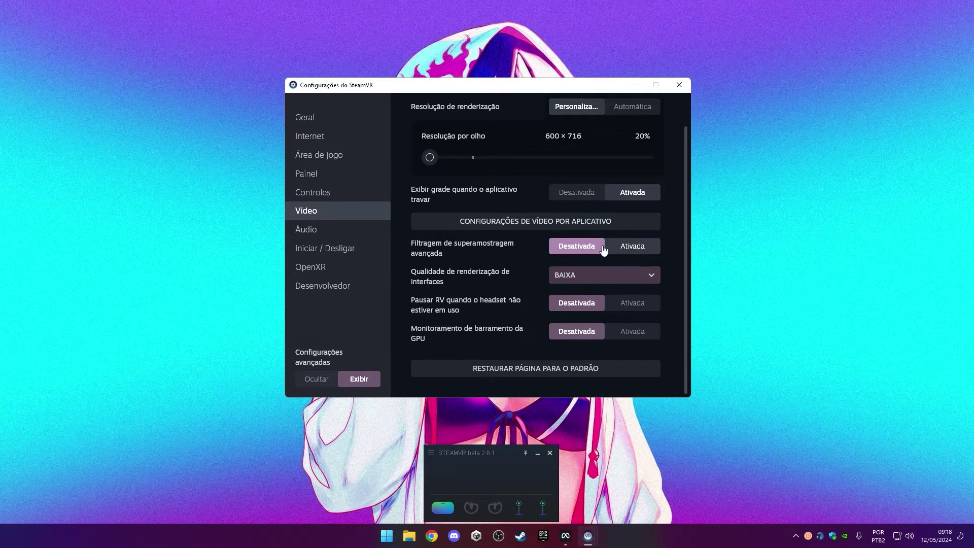
click(614, 277)
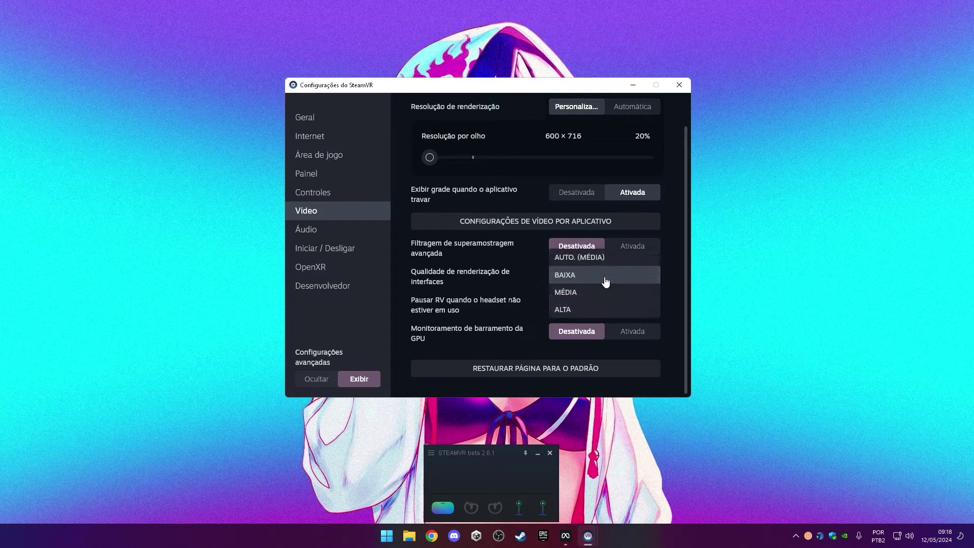
click(523, 296)
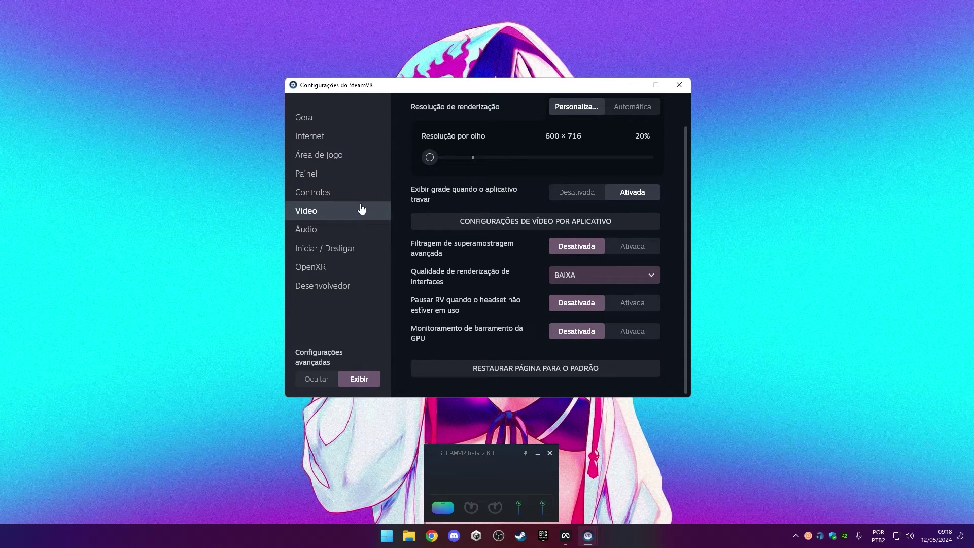
Step: Compare the resolution per eye on the general and video pages, keep it at 20% and close the SteamVR settings
click(340, 119)
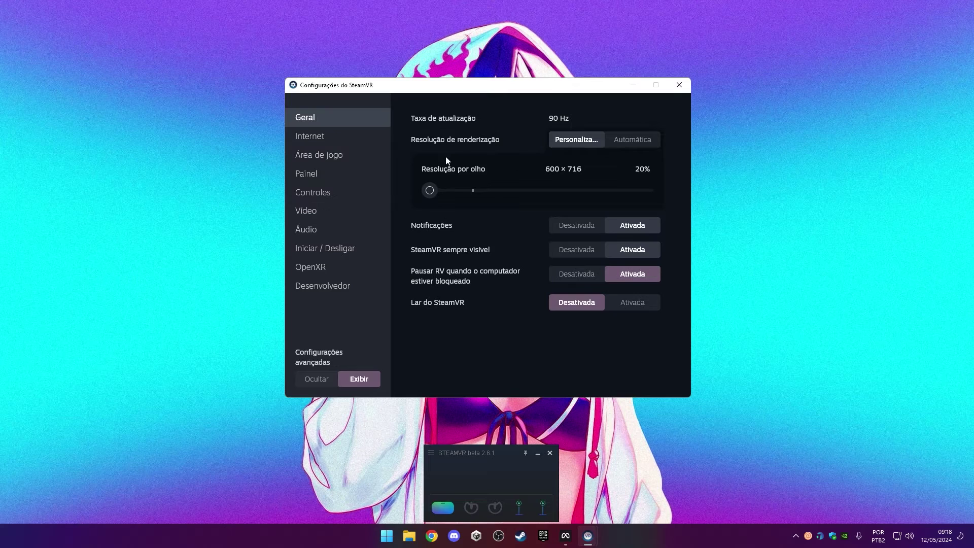
click(332, 213)
drag(430, 190, 406, 201)
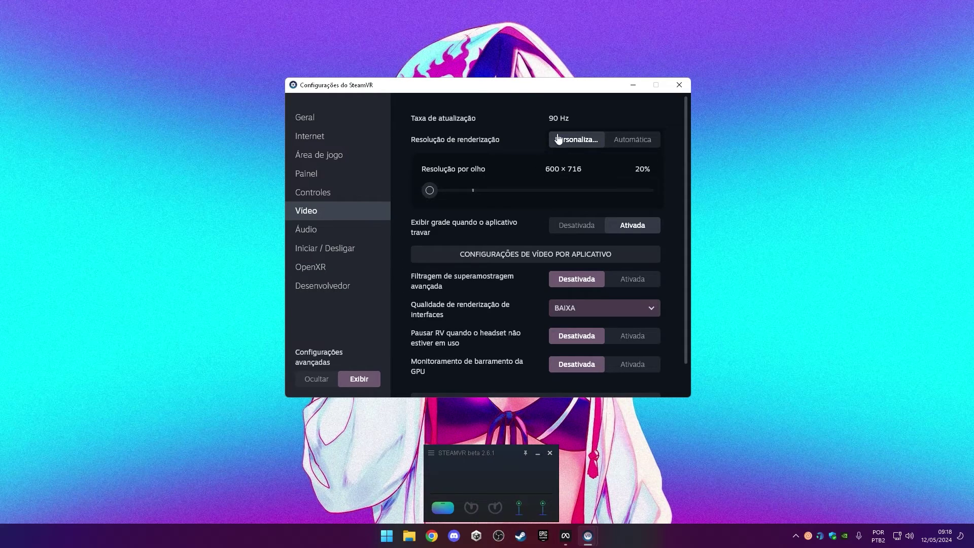
click(362, 123)
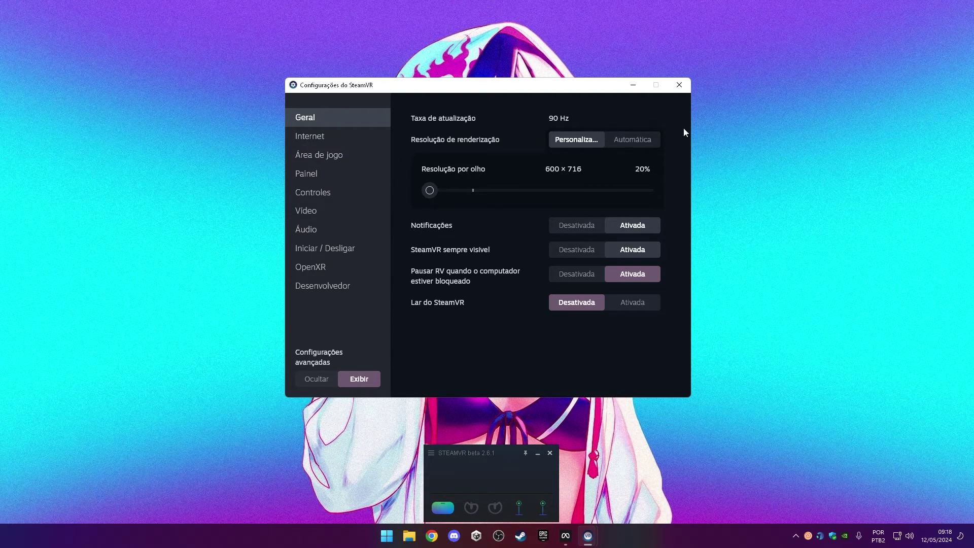
click(688, 88)
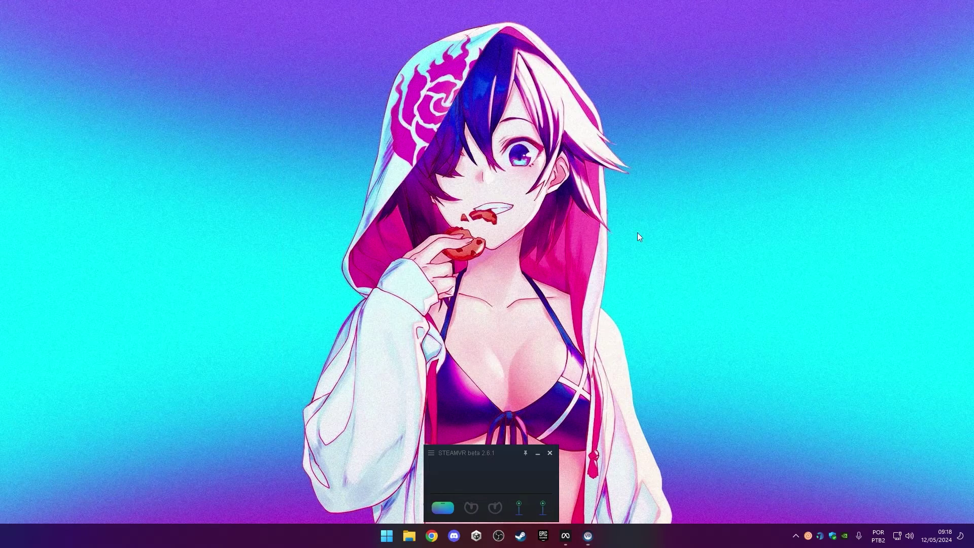
Step: Bring back the Steam library, expand the favorites and show VRChat's library page
click(800, 523)
click(787, 508)
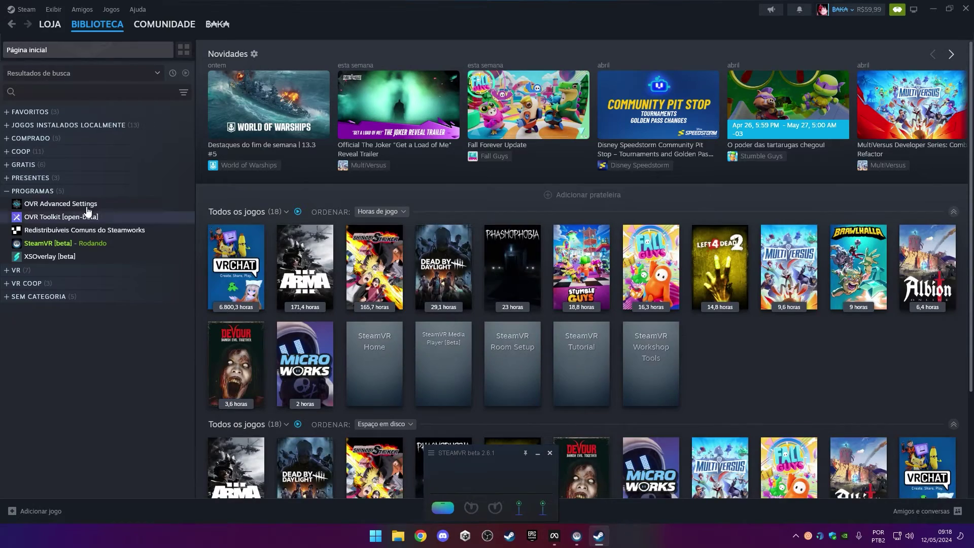
click(15, 113)
click(56, 151)
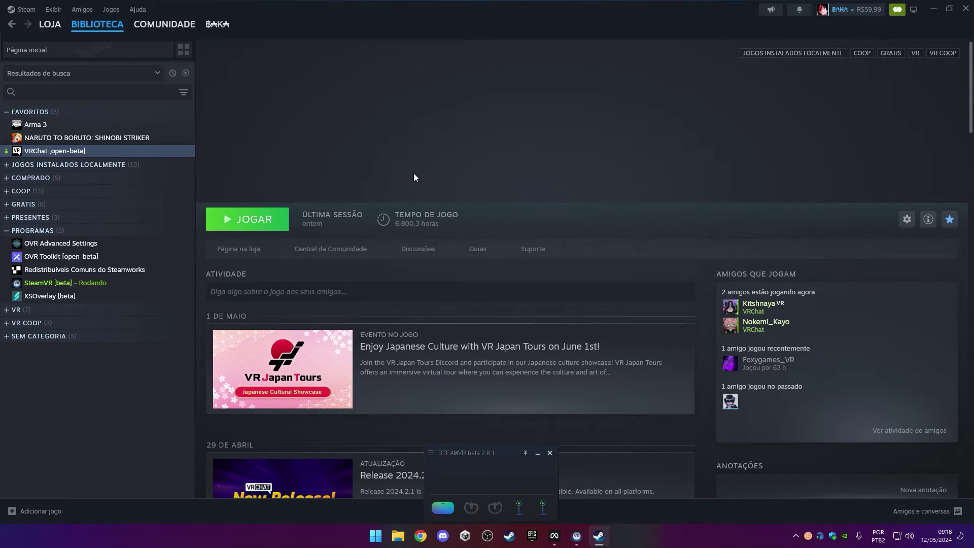
Step: Open VRChat's properties, examine its launch options and beta participation choices, and close them without changes
right_click(159, 151)
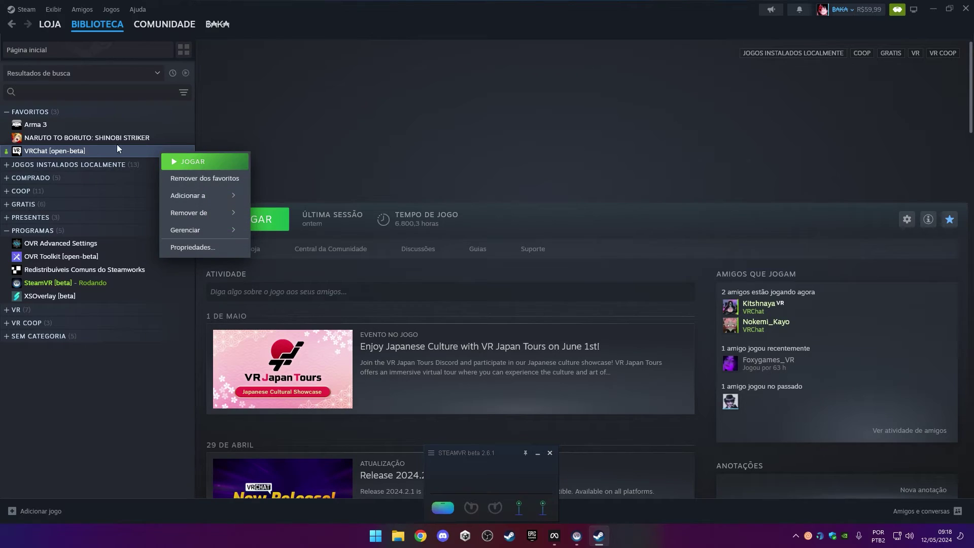
click(195, 247)
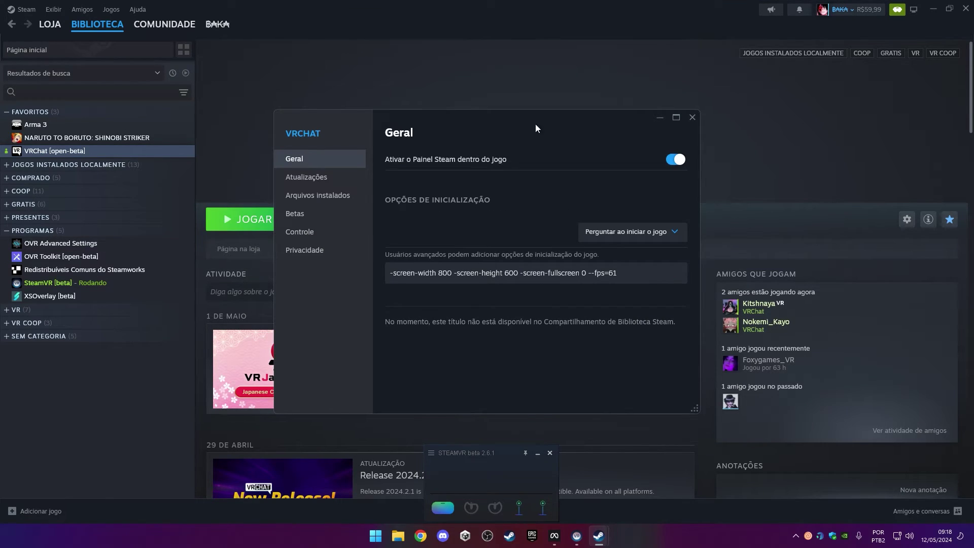
click(314, 214)
click(649, 159)
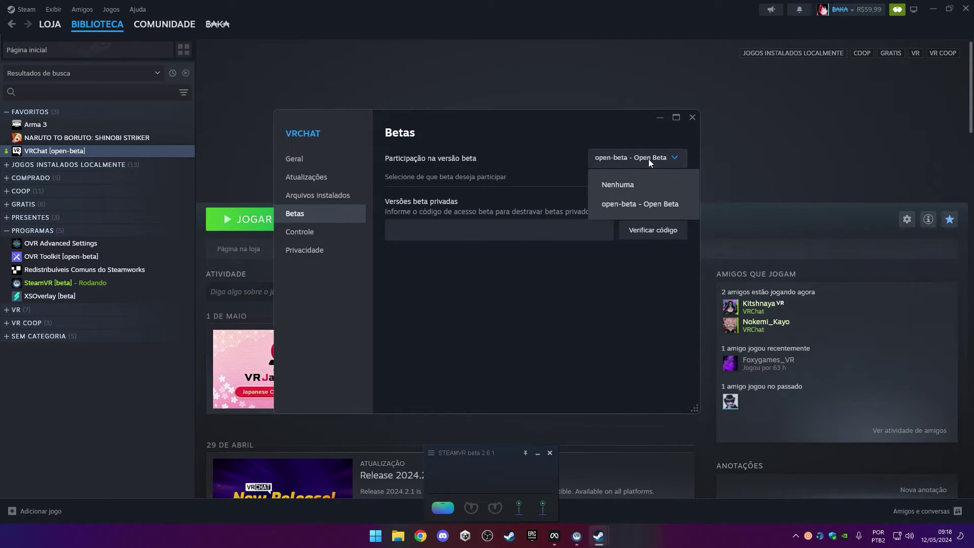
click(565, 296)
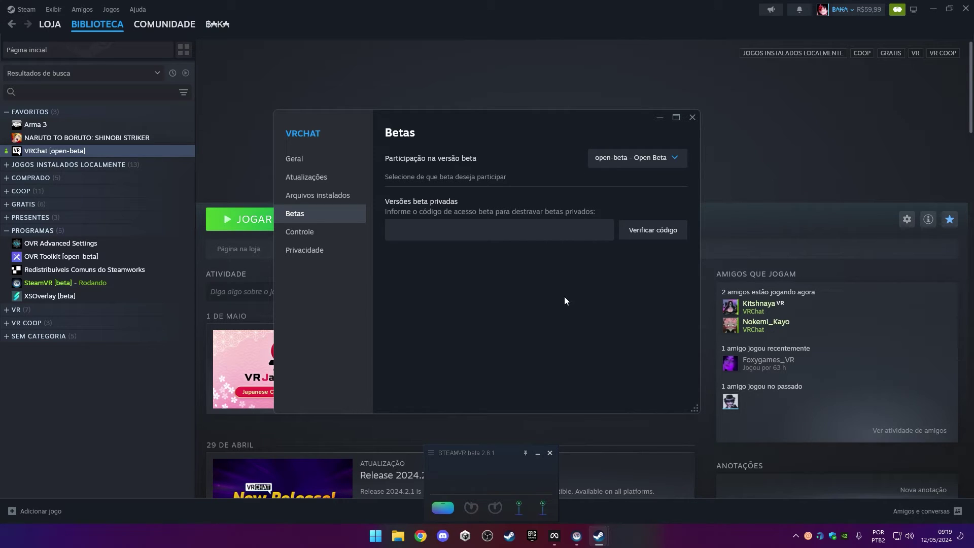
click(693, 118)
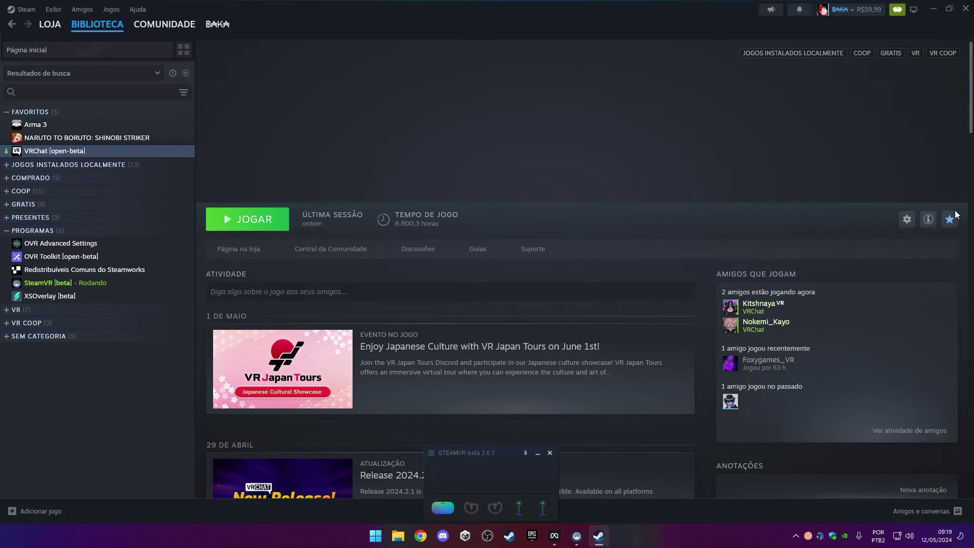
Step: Open VRChat's Steam properties, check the beta options and return to the launch options on the general page
click(907, 219)
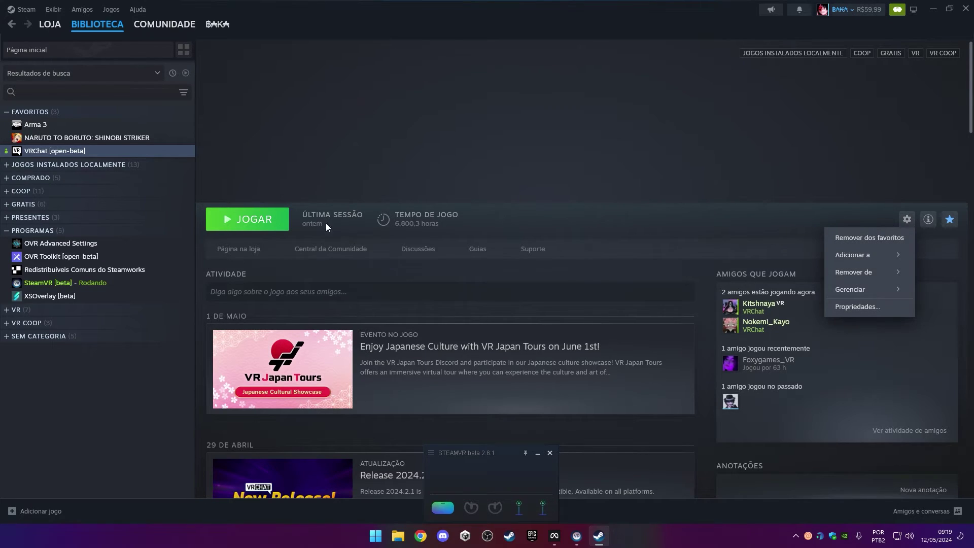
click(858, 307)
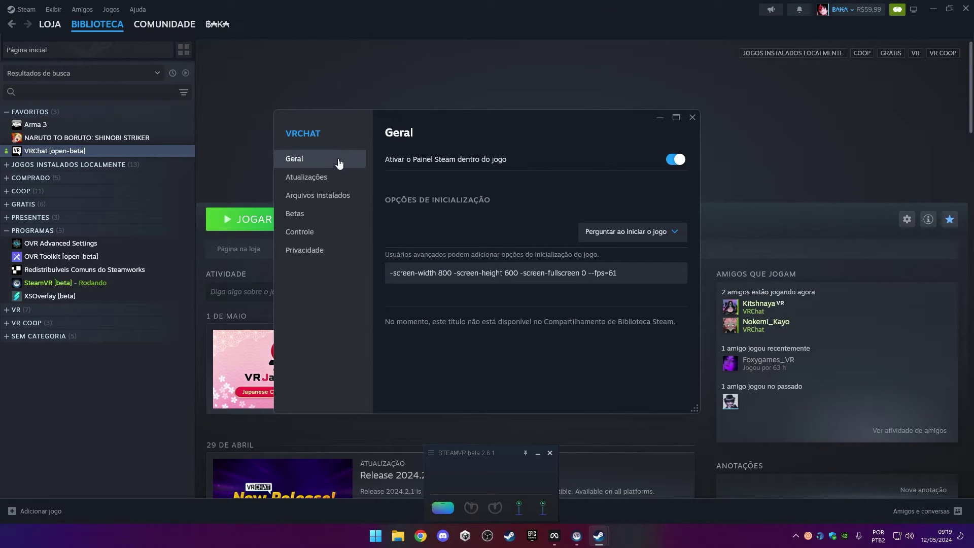
click(328, 212)
click(324, 160)
click(627, 276)
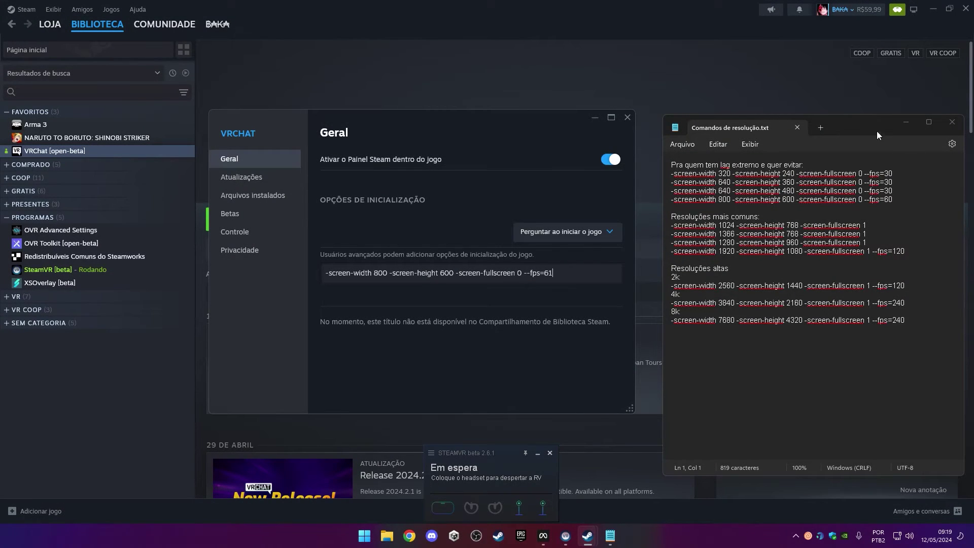
Step: Place the resolution commands note beside VRChat's properties and examine its low-resolution launch lines for extreme lag
drag(876, 131, 842, 106)
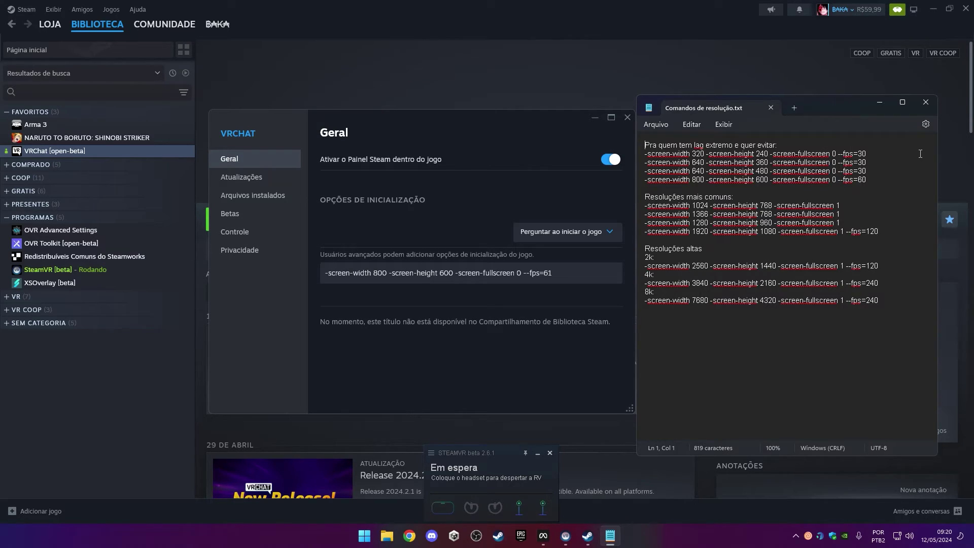
drag(825, 107, 826, 109)
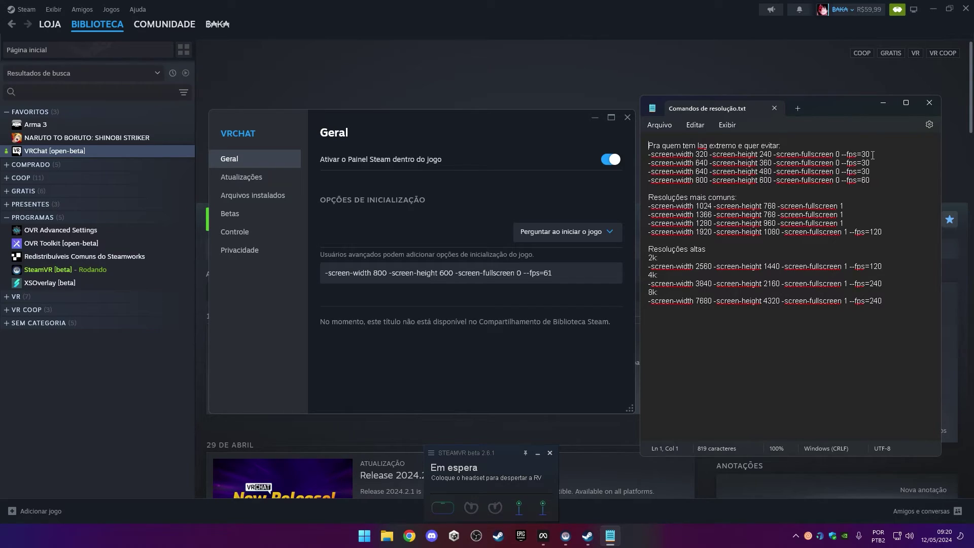
drag(845, 154, 871, 155)
key(Right)
drag(871, 181, 647, 186)
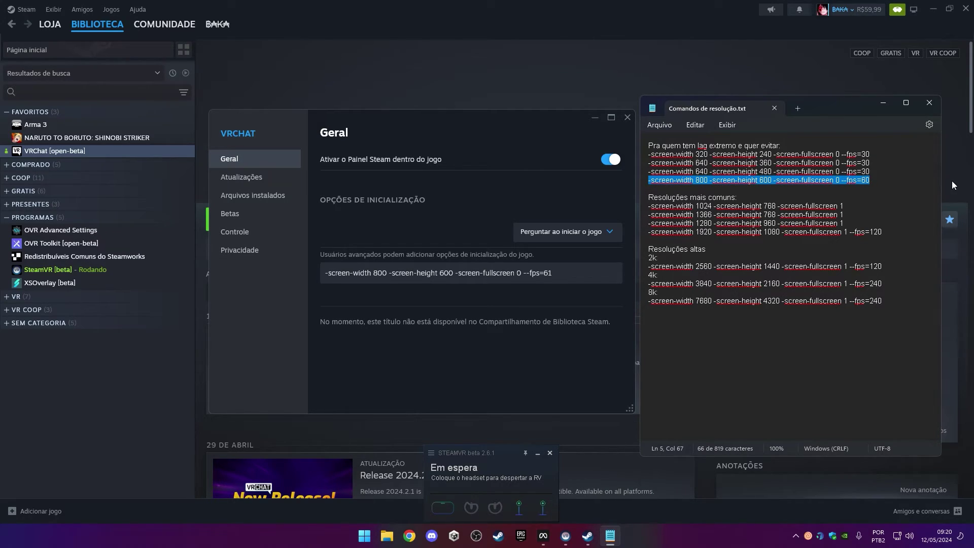
click(876, 185)
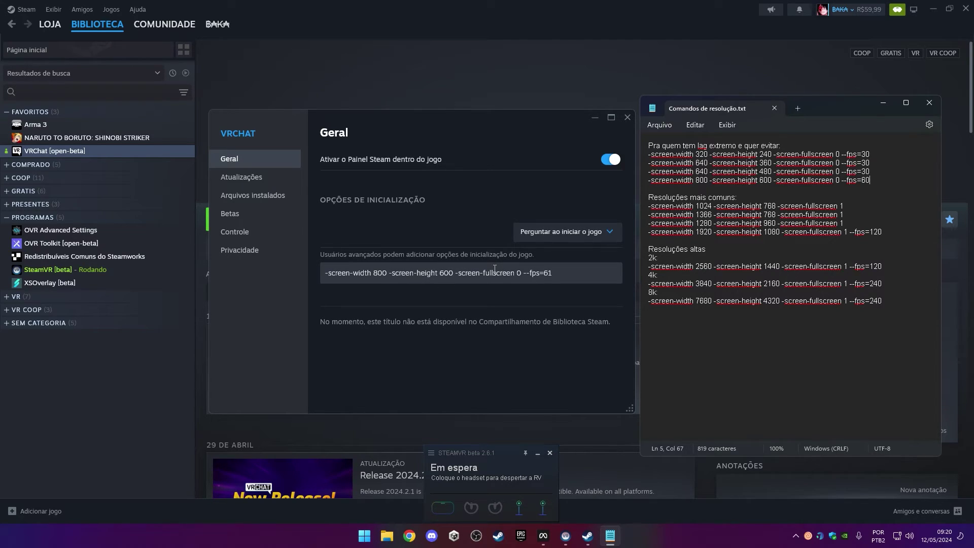
Step: Replace VRChat's launch options with the note's line "-screen-width 320 -screen-height 240 -screen-fullscreen 0 --fps=30"
click(871, 154)
drag(870, 154, 638, 158)
key(ctrl+c)
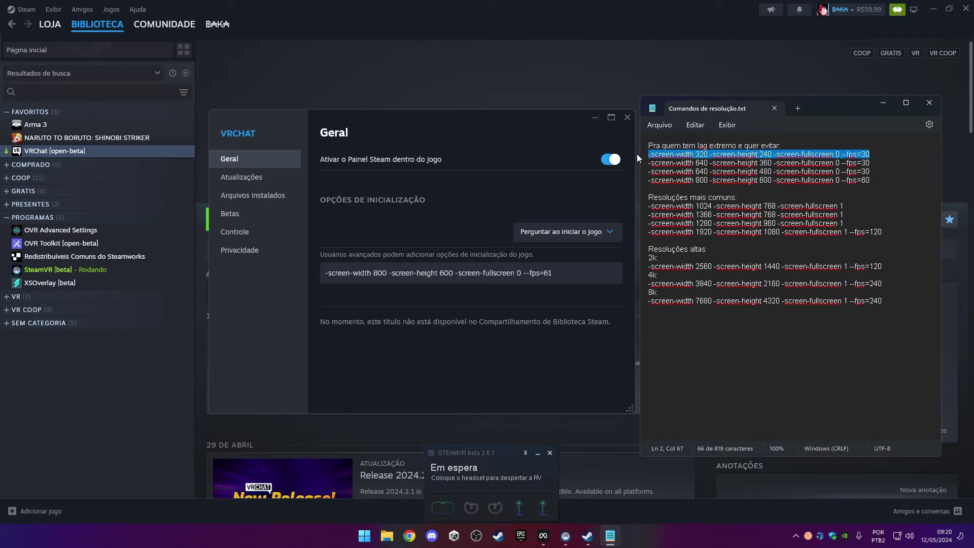
click(568, 274)
key(ctrl+a)
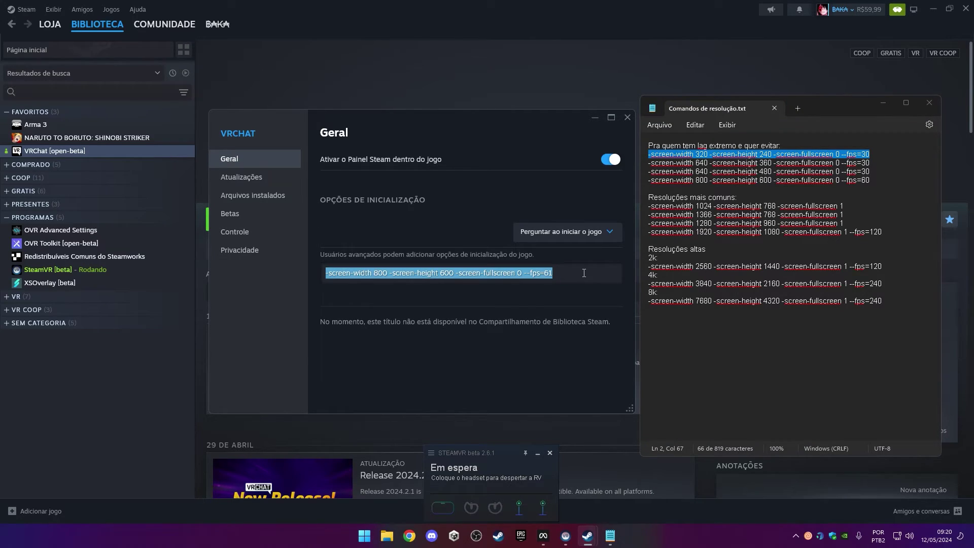
key(ctrl+v)
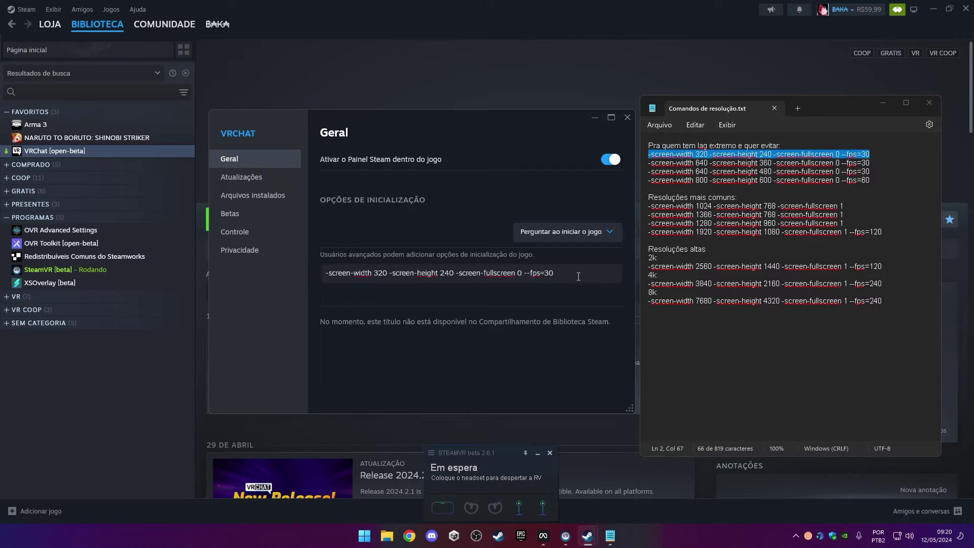
Step: Set the fps value in VRChat's launch options to 61, and close the properties and the resolution commands note
key(BackSpace)
key(BackSpace)
text(61)
click(627, 117)
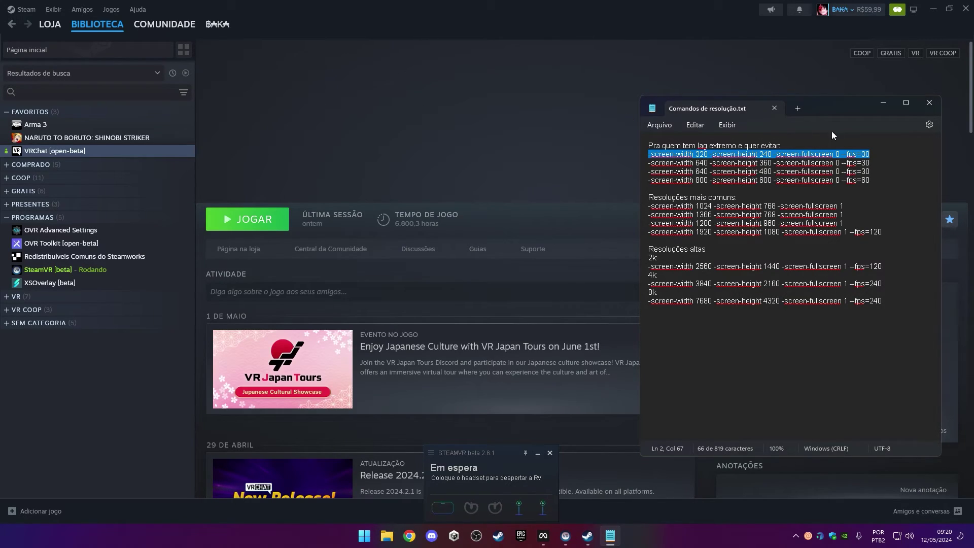
click(773, 108)
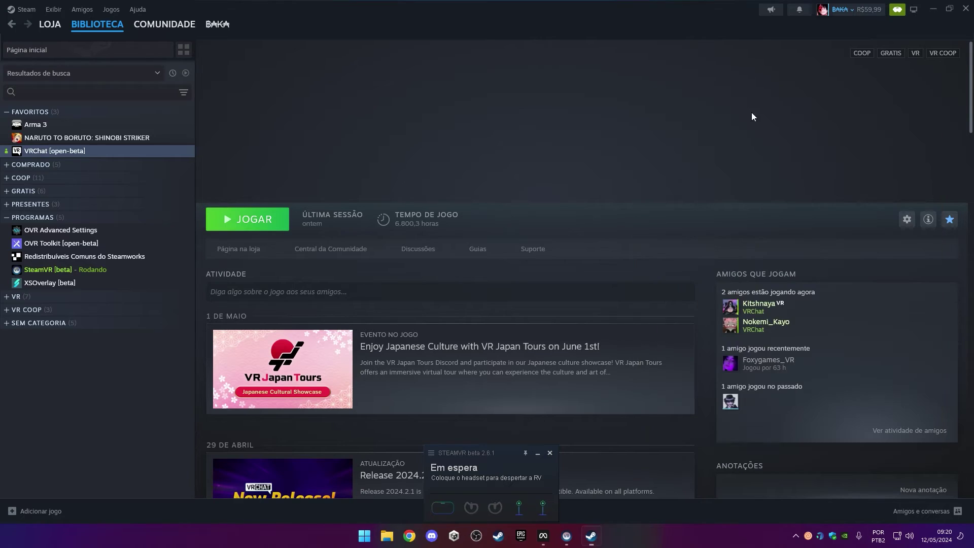
Step: Launch VRChat in SteamVR mode and compare its desktop game window maximized and at restored size
click(250, 219)
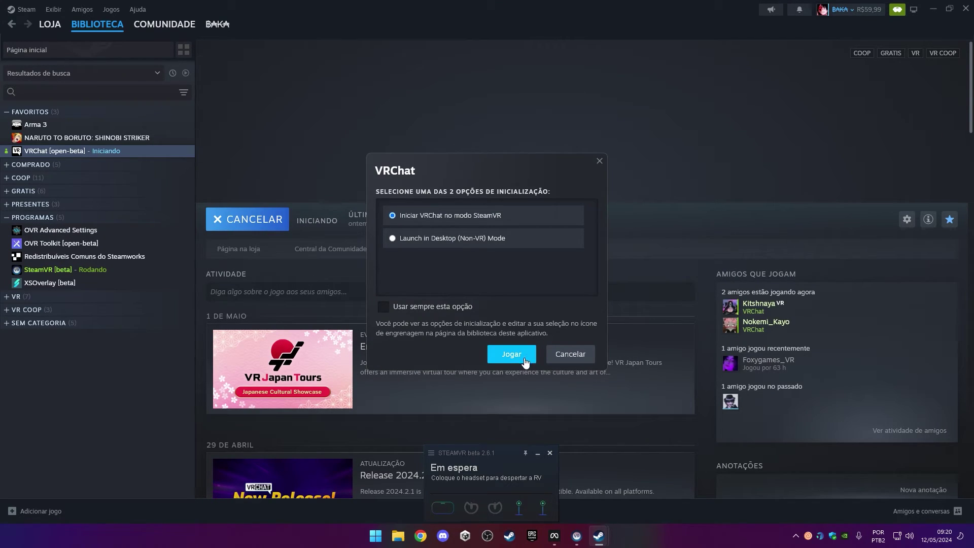
click(503, 356)
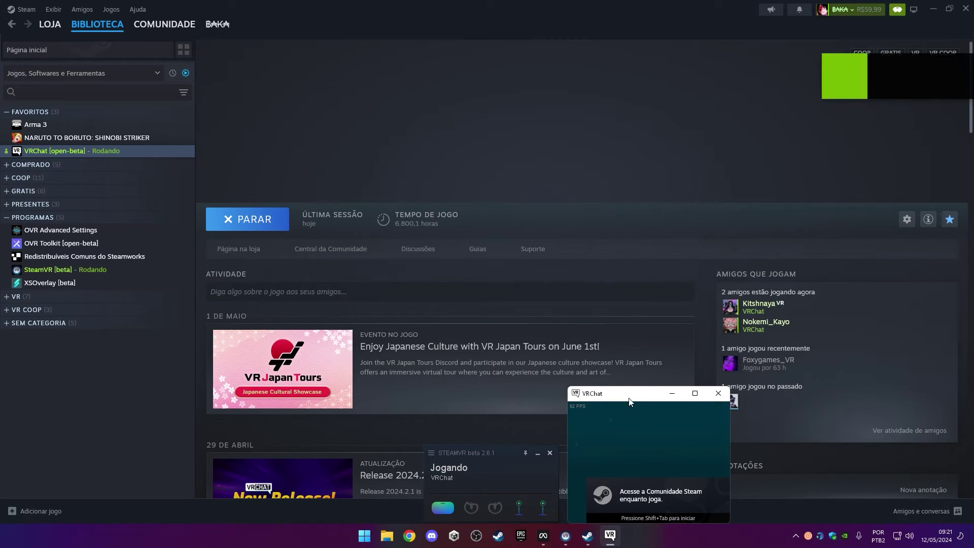
click(696, 394)
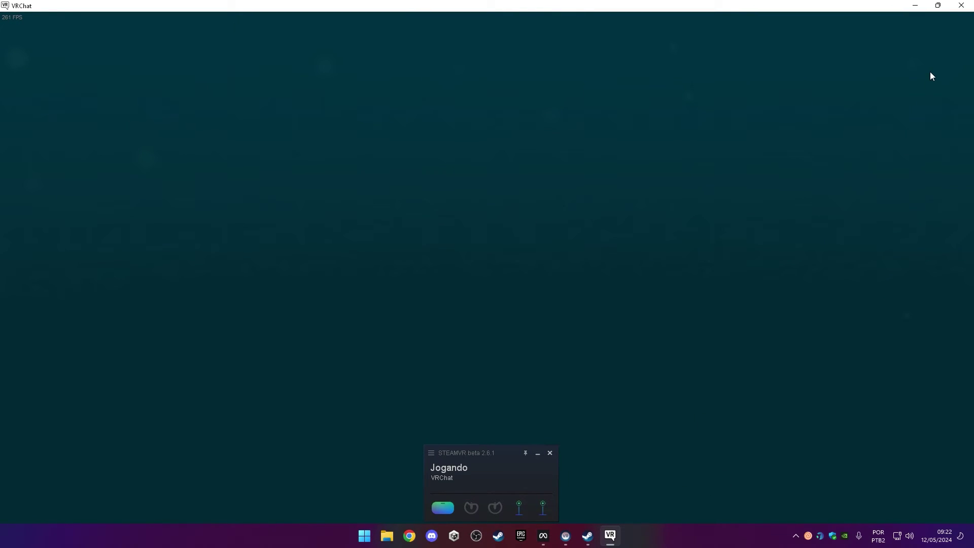
click(933, 10)
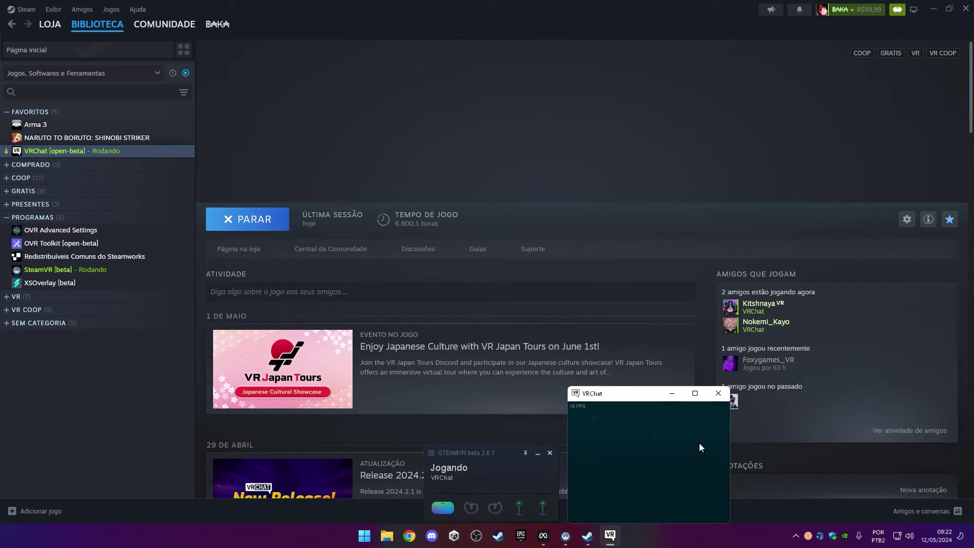
click(696, 394)
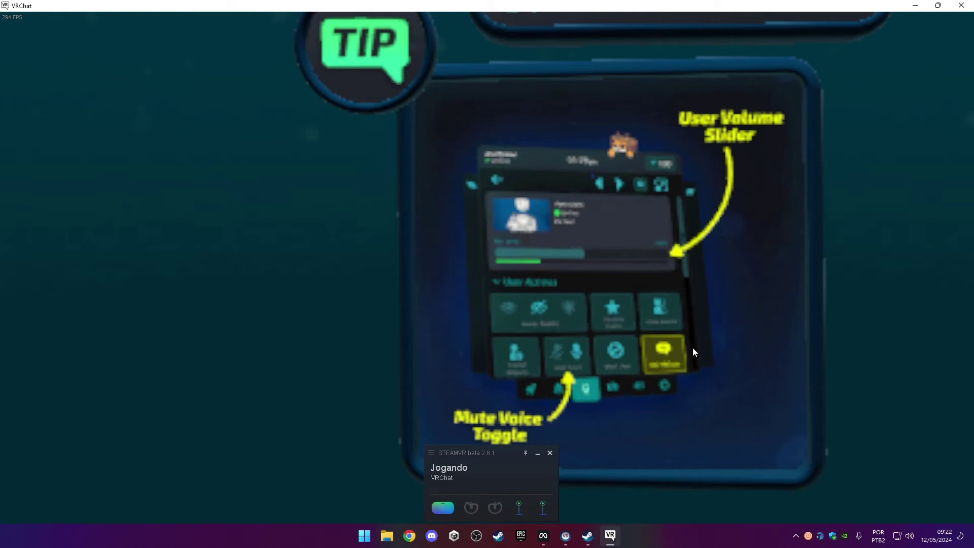
click(938, 5)
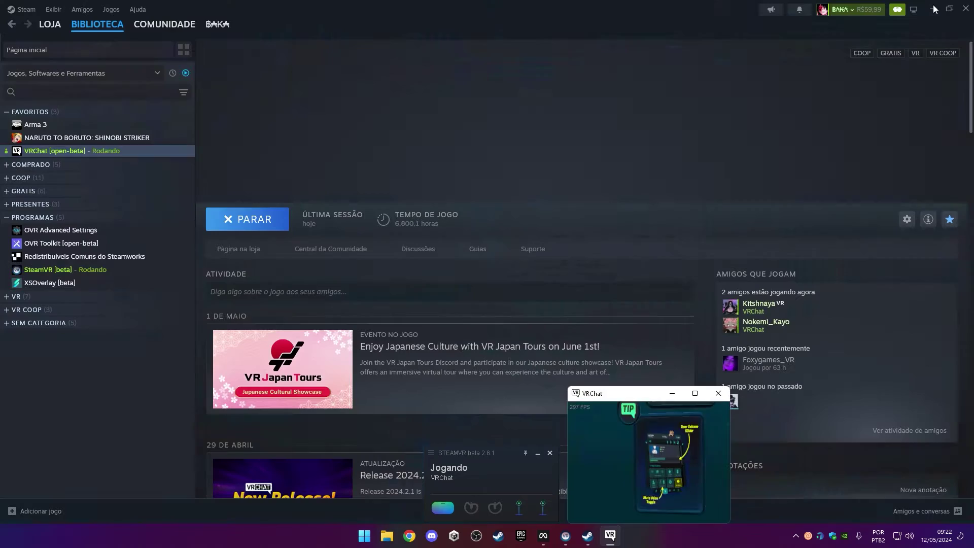
Step: Shrink VRChat's desktop window to a tiny size in height and width beside the SteamVR status window
drag(631, 395, 625, 461)
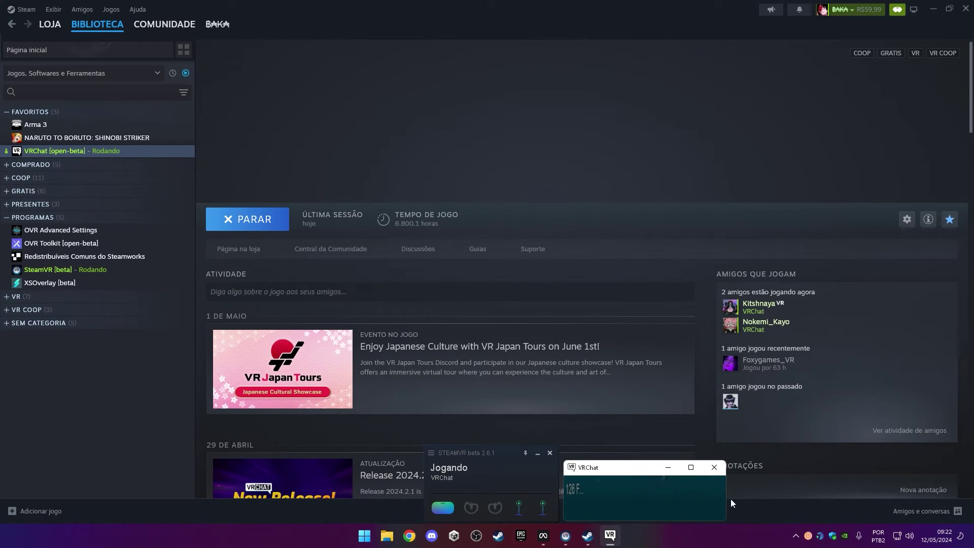
drag(726, 499, 624, 499)
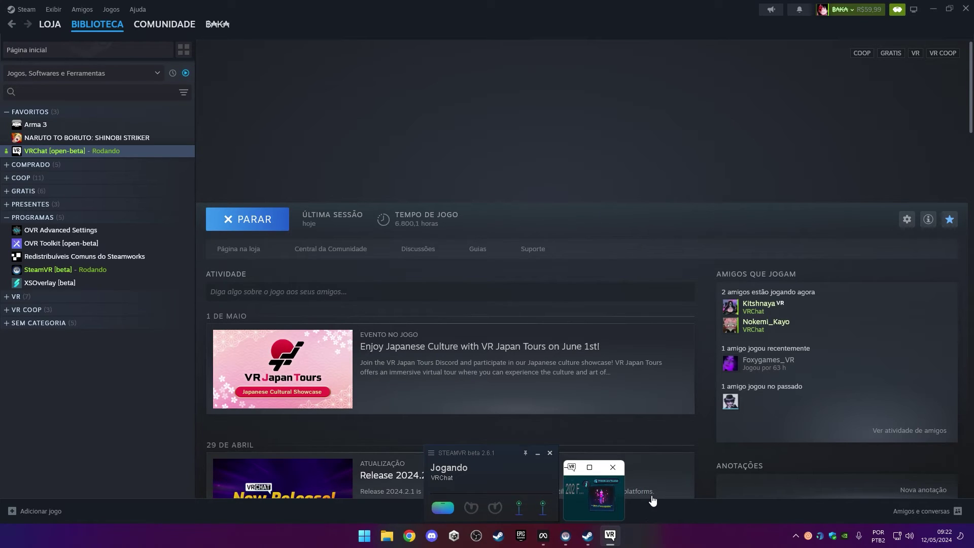
click(607, 509)
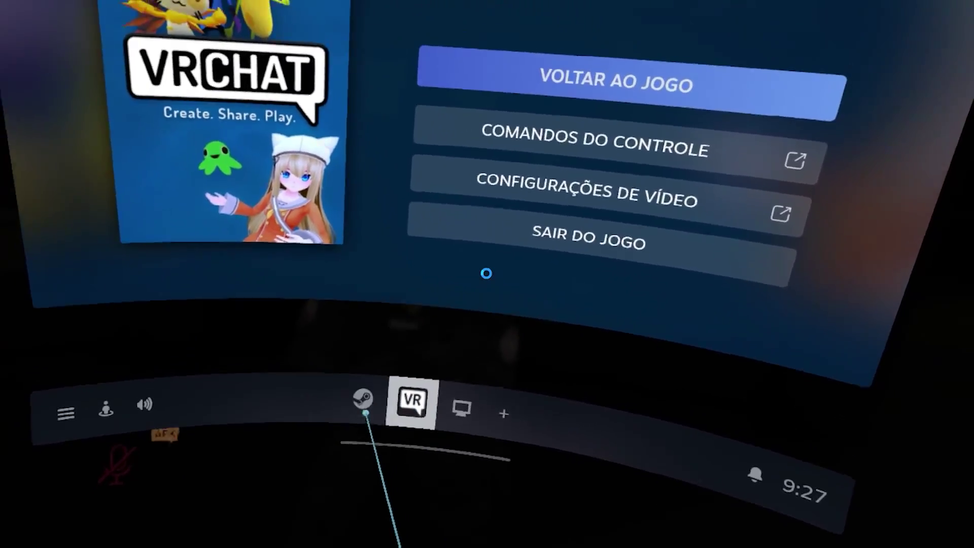
Step: Look through the Steam settings categories inside the VR dashboard and leave them without changes
click(333, 333)
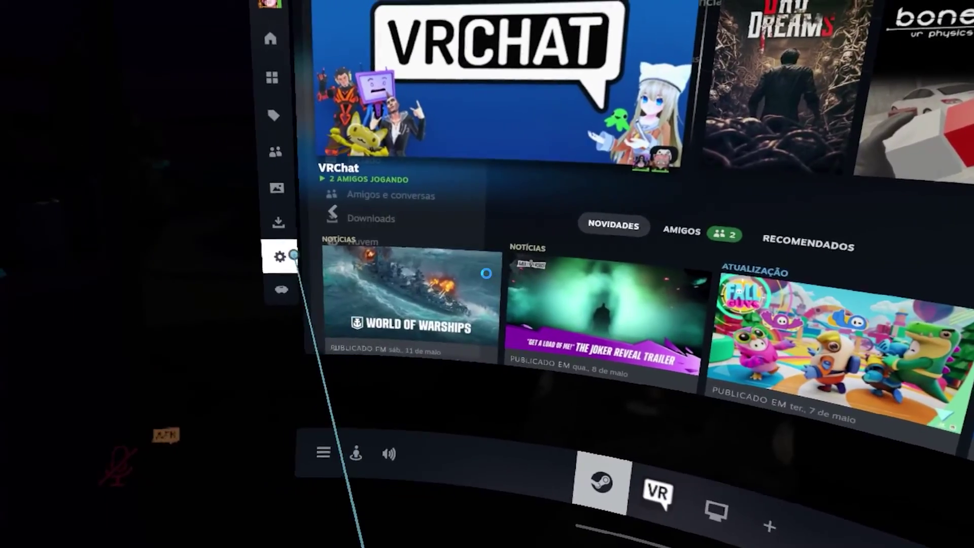
click(196, 261)
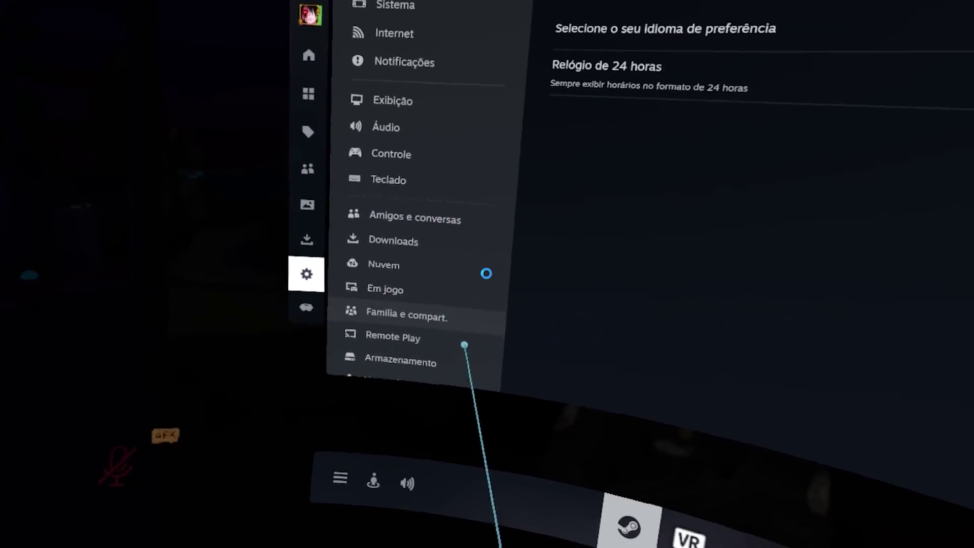
key(Escape)
key(Escape)
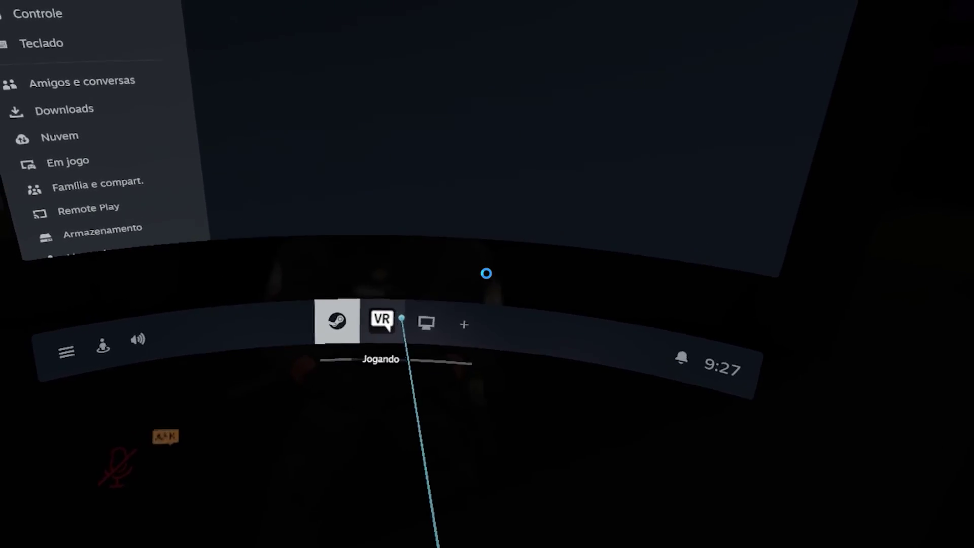
Step: From the dashboard's desktop view, take the Oculus Mirror out of full screen and open the SteamVR settings
click(434, 354)
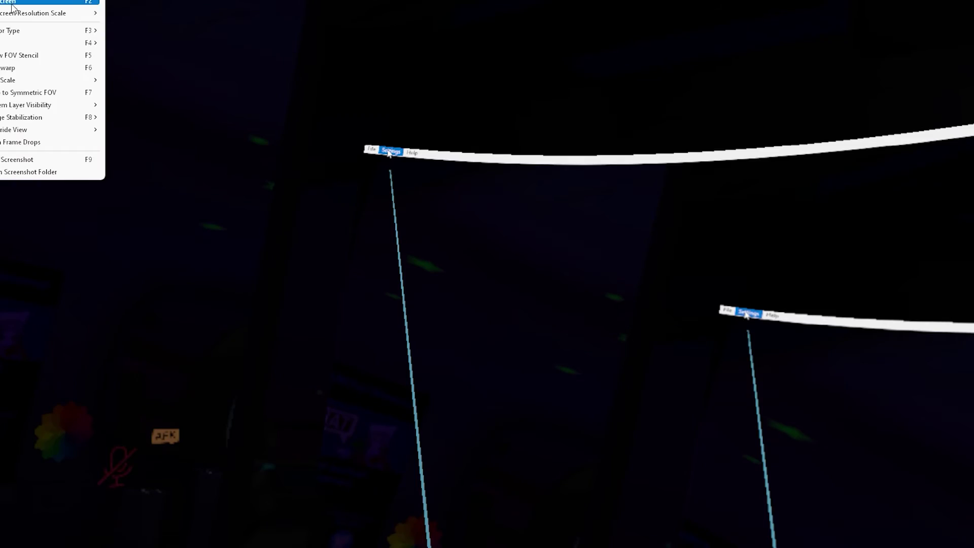
click(12, 4)
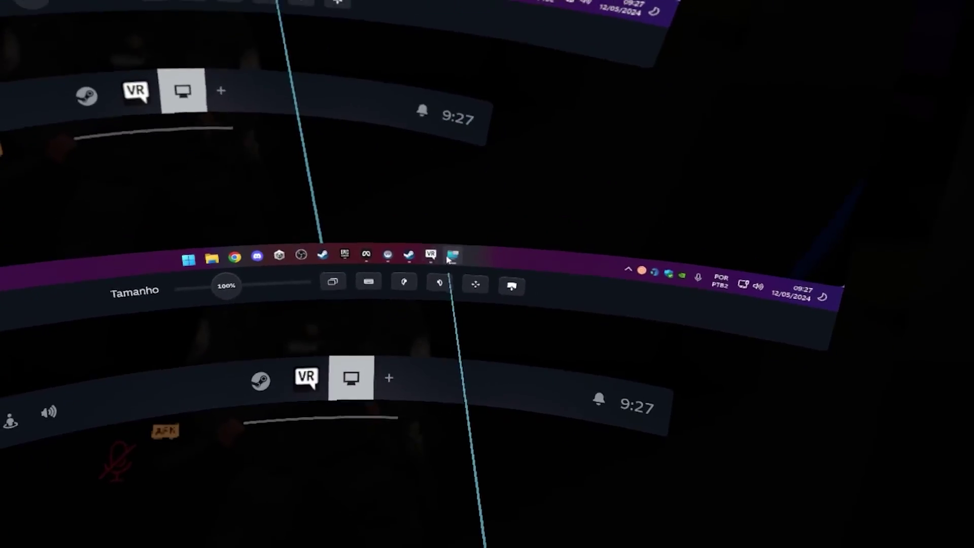
click(430, 253)
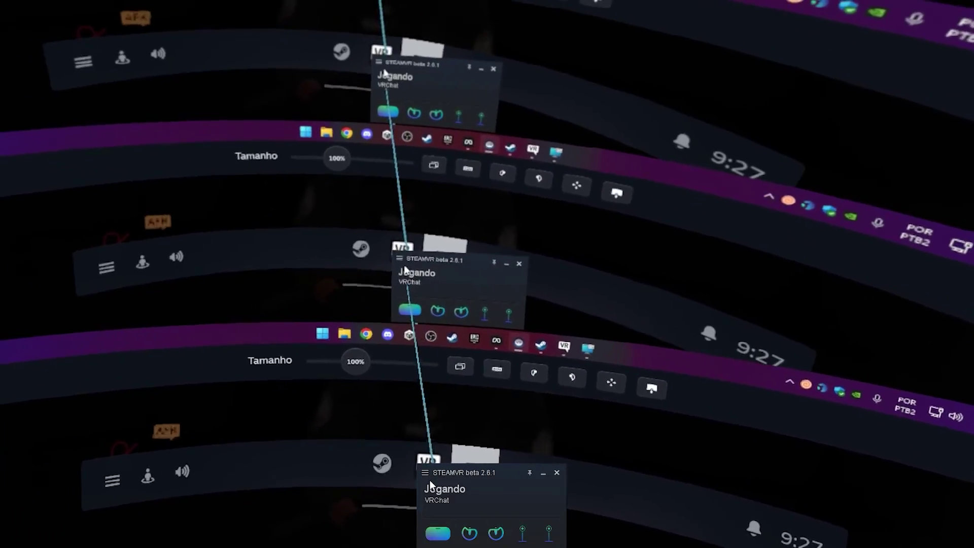
click(427, 473)
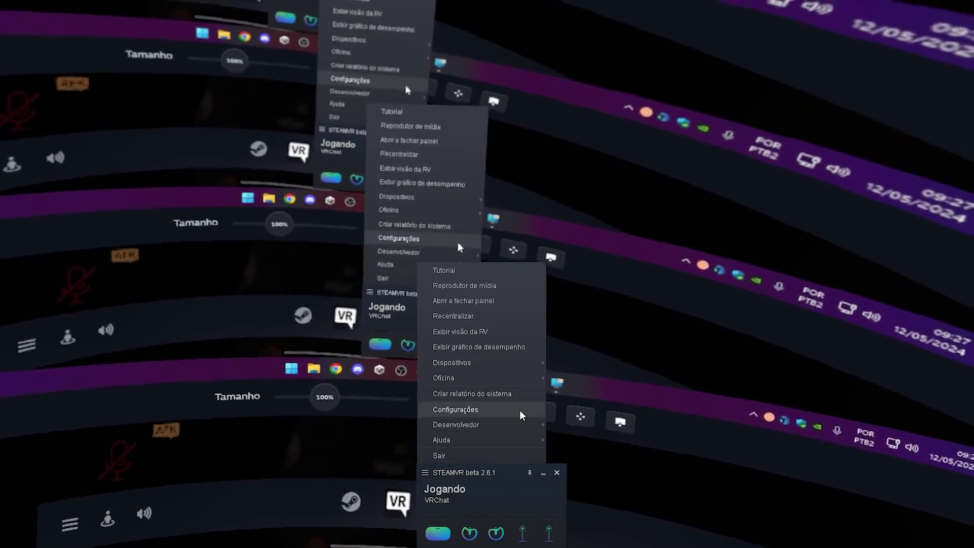
click(520, 410)
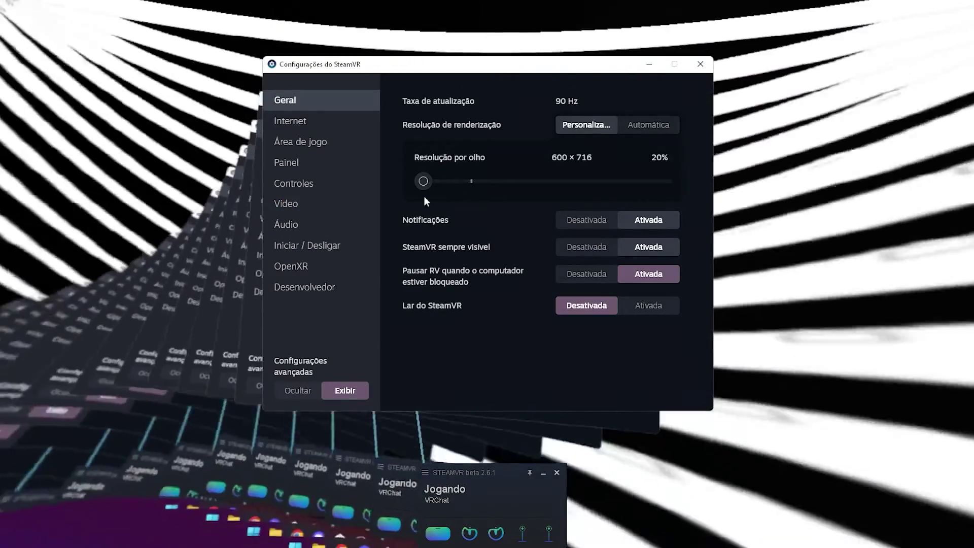
Step: Keep the resolution per eye at 20%, minimize the SteamVR settings and return the Oculus Mirror to full screen
drag(423, 181, 392, 175)
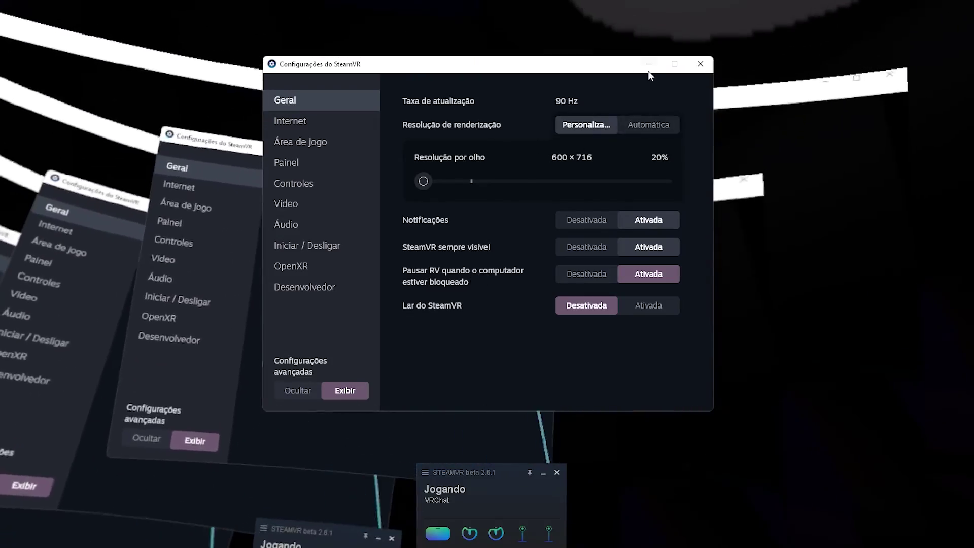
click(655, 66)
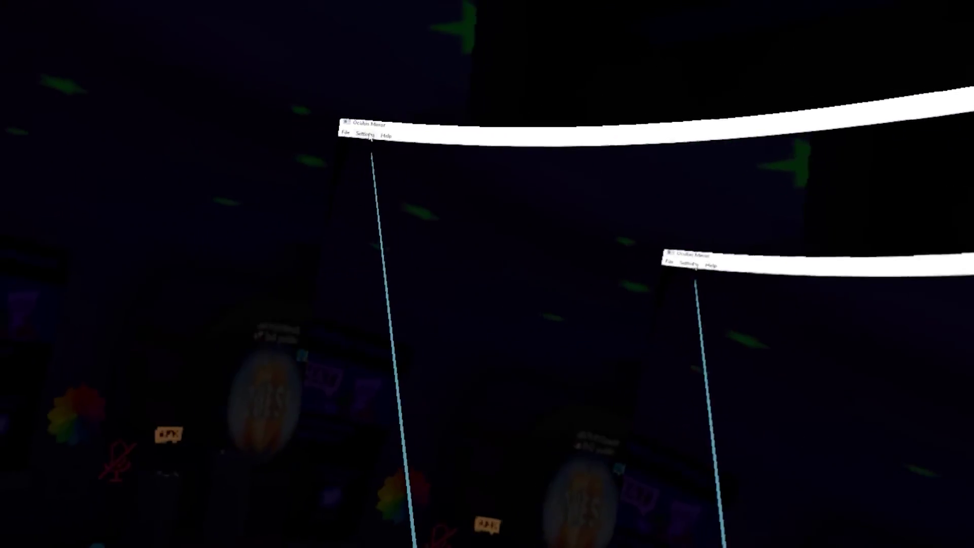
click(375, 128)
click(23, 15)
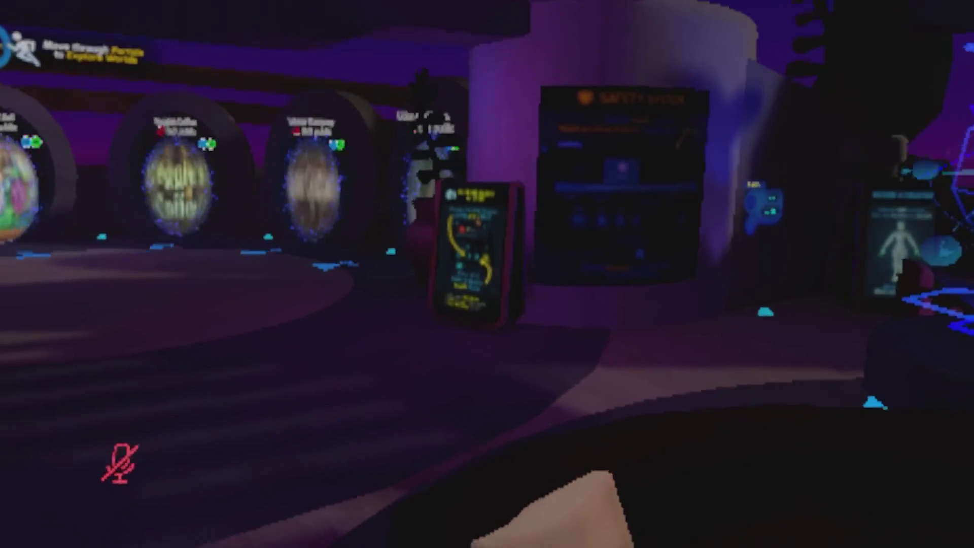
Step: Open the Bugs Avatars world from VRChat's Worlds menu and add it to the Avatar favorites list
key(Escape)
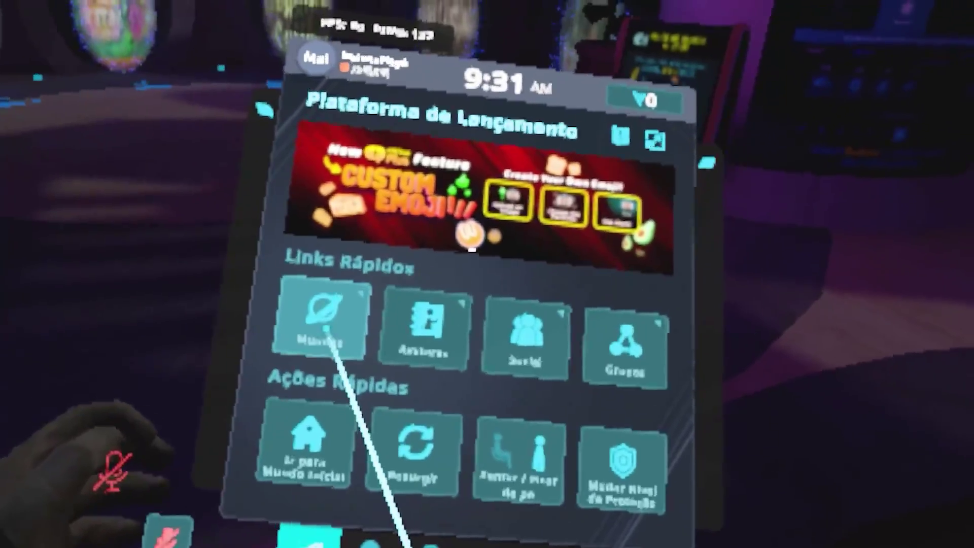
click(312, 315)
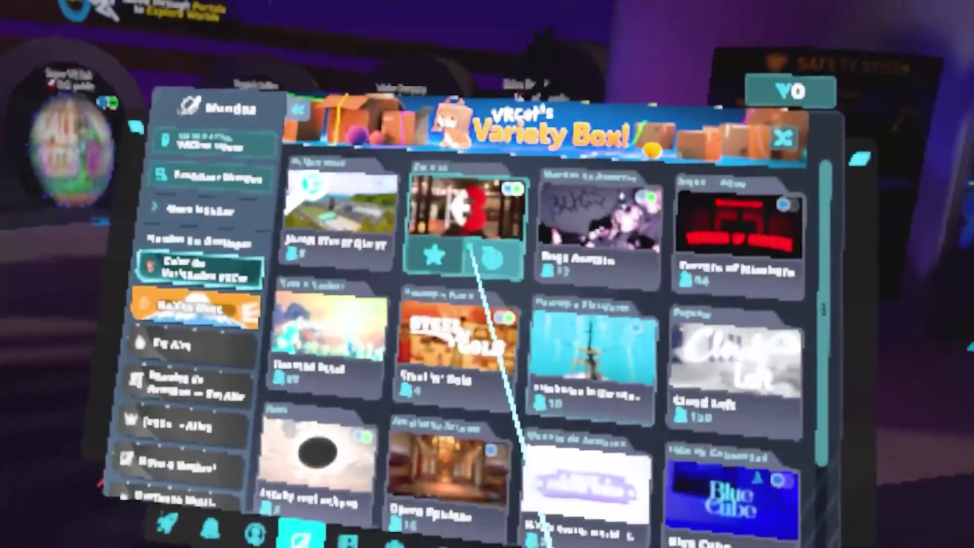
scroll(349, 356, down, 3)
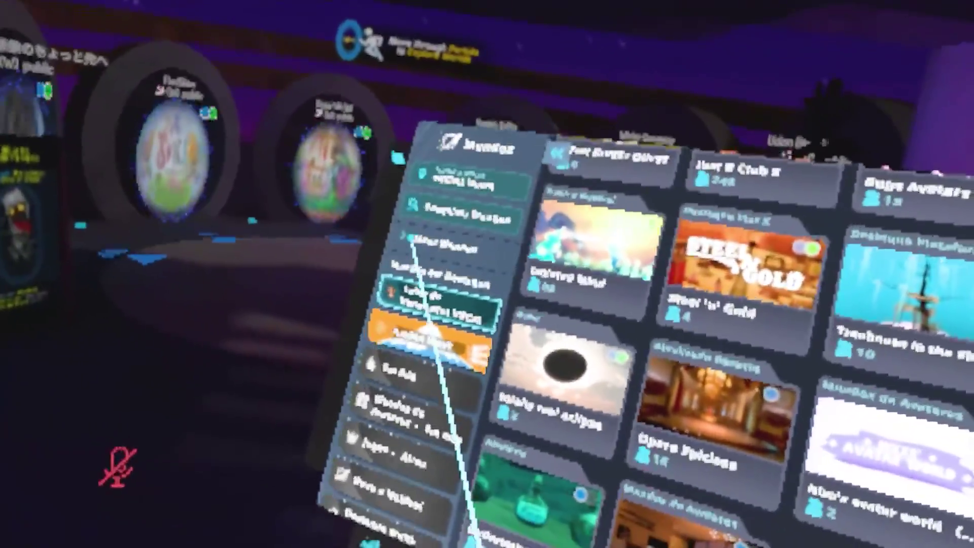
click(472, 285)
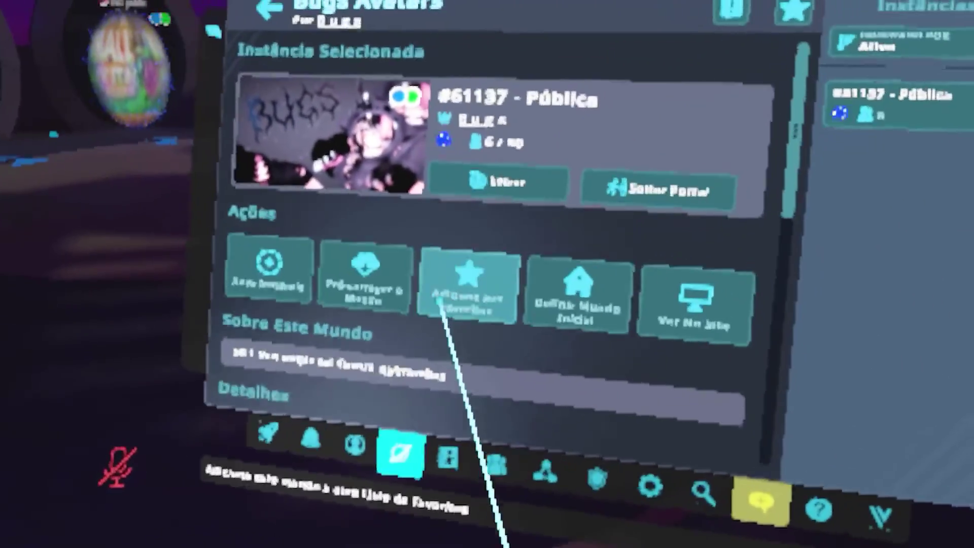
click(408, 284)
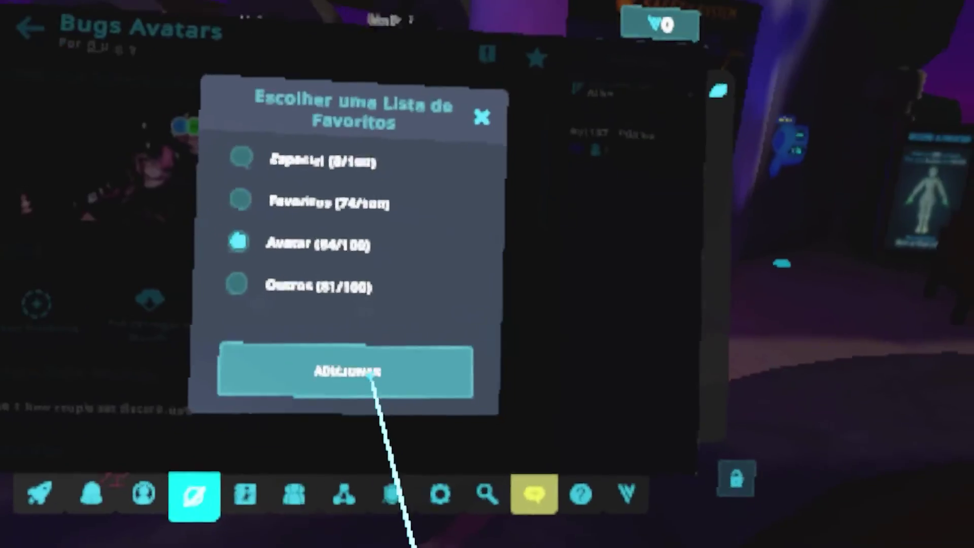
click(371, 373)
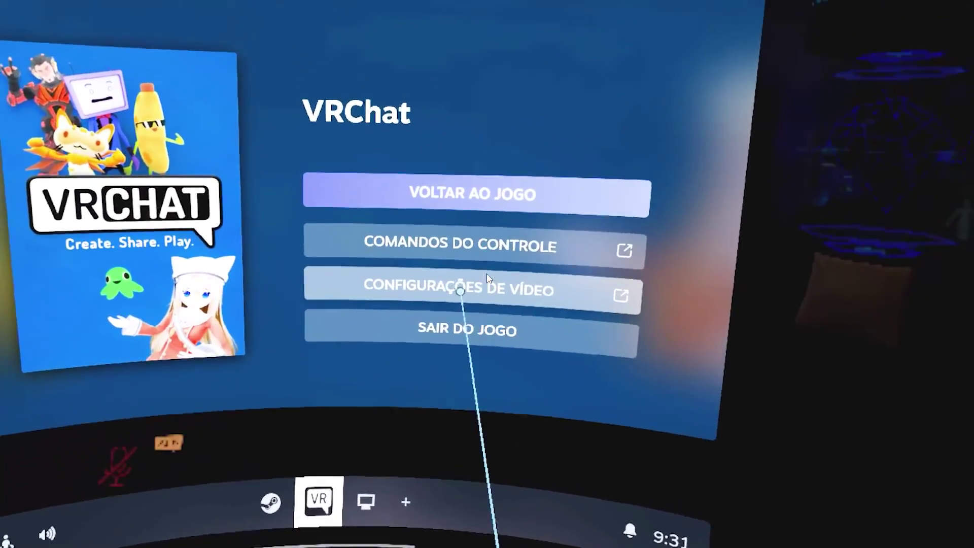
Step: Check the custom resolution multiplier in VRChat's per-application video settings from the VR dashboard and close the dialog
click(460, 291)
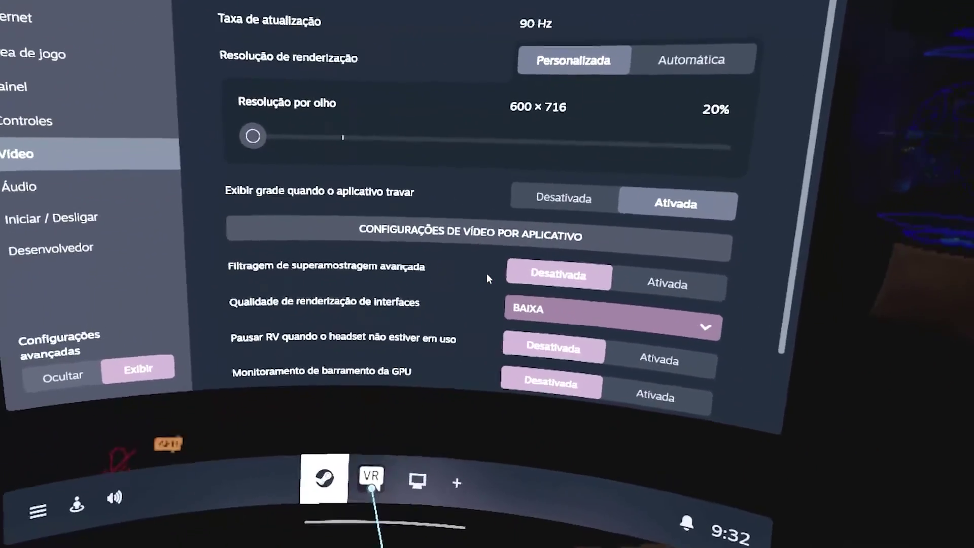
click(372, 478)
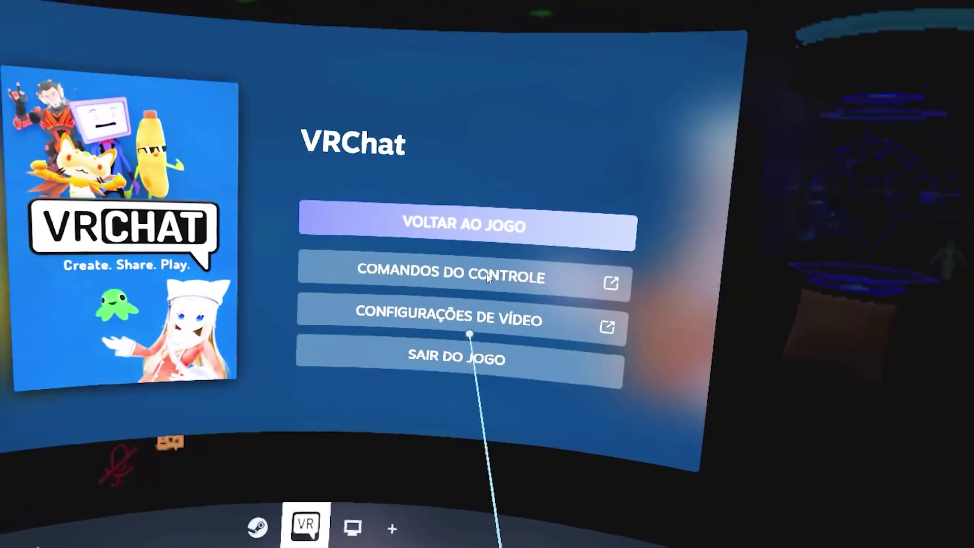
click(482, 320)
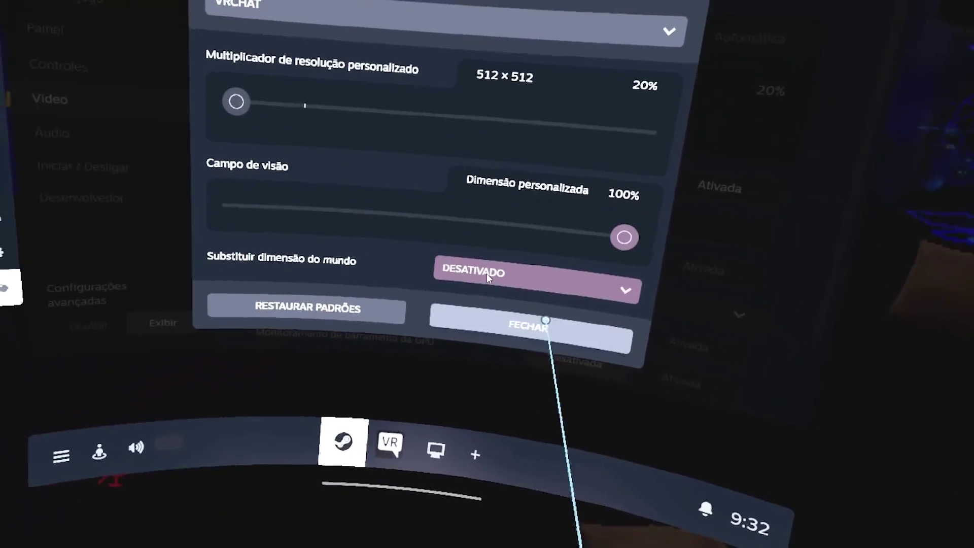
click(568, 307)
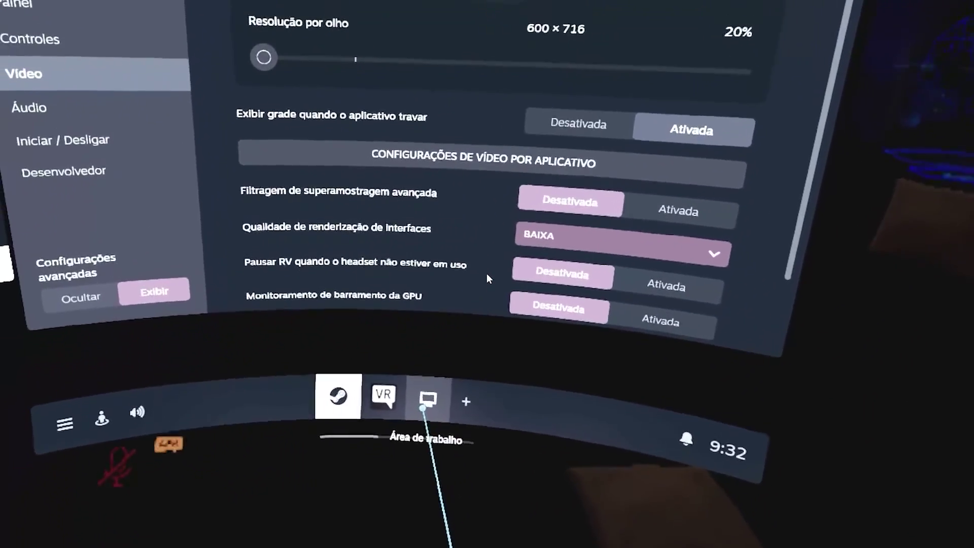
Step: Reopen VRChat's per-application video settings and set the custom resolution multiplier to 100%
click(383, 396)
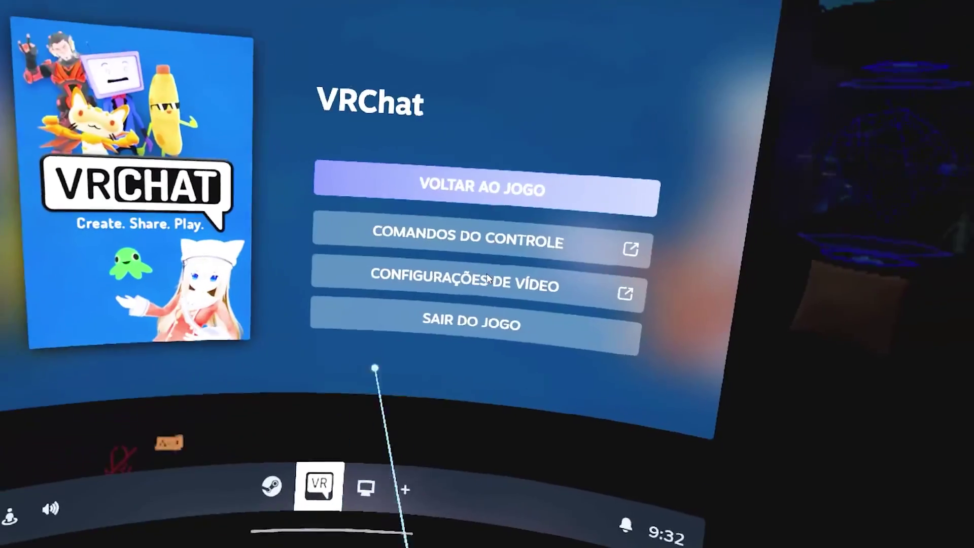
click(457, 283)
click(323, 256)
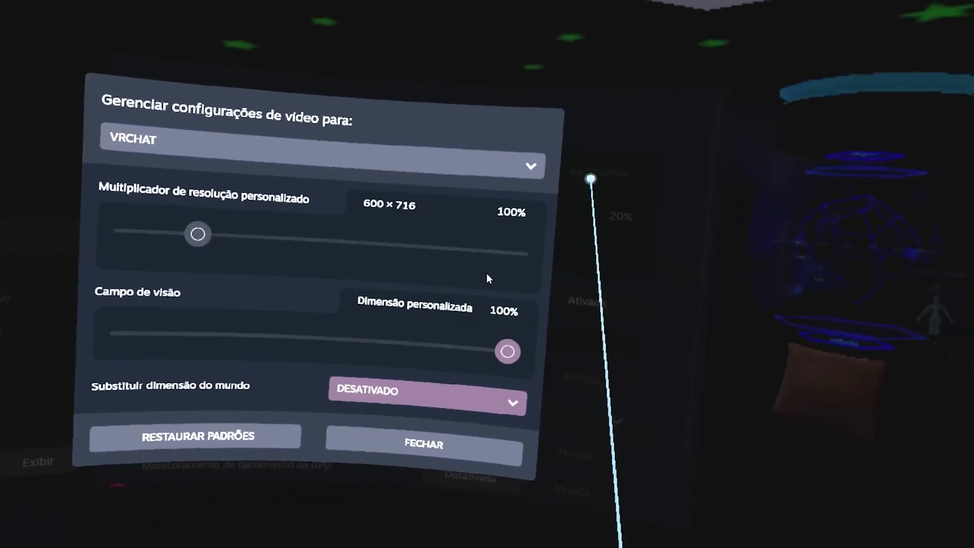
key(Escape)
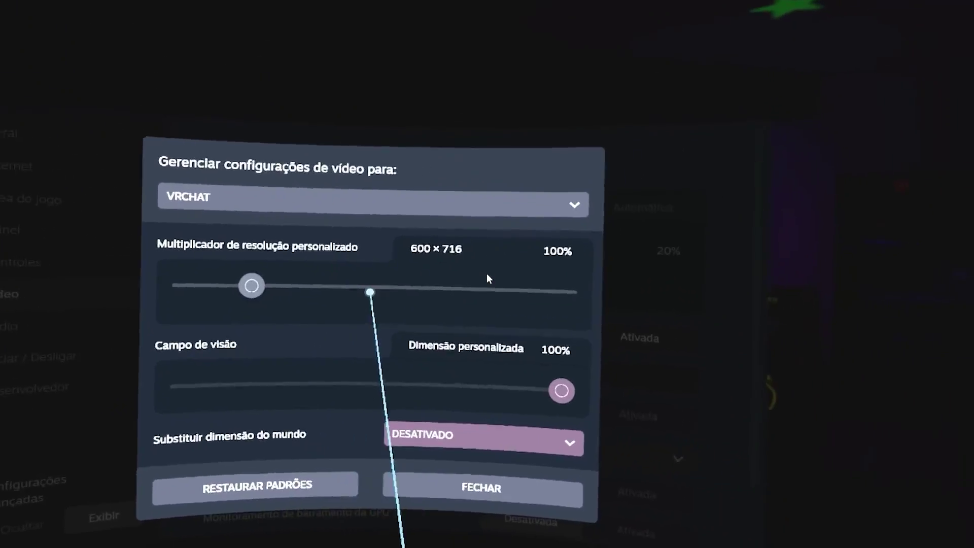
Step: Raise VRChat's custom resolution multiplier in stages, to 228% and 346%
click(445, 261)
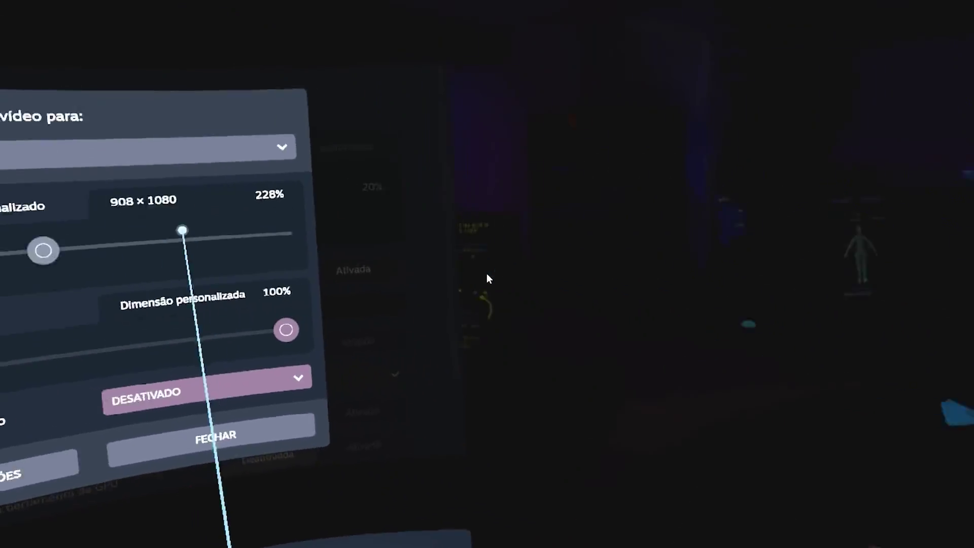
click(437, 277)
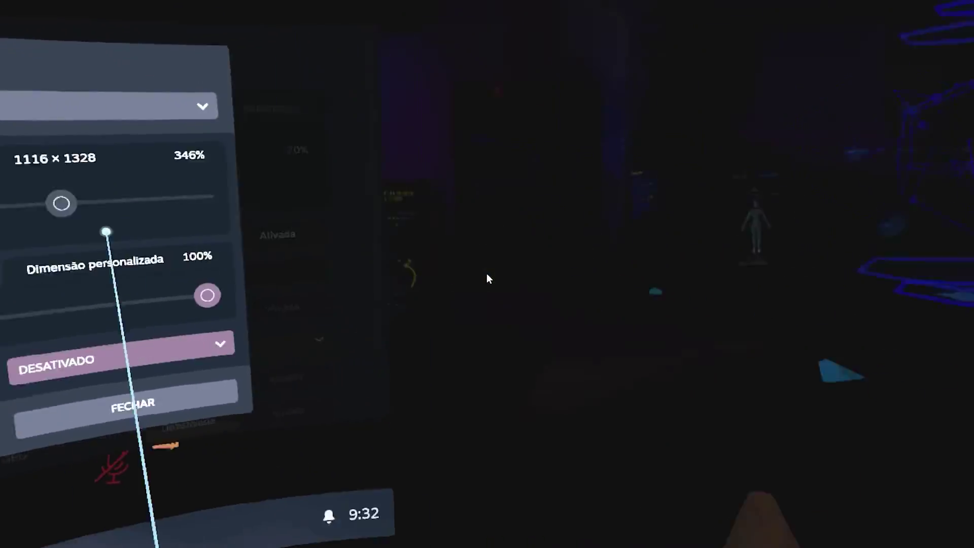
click(448, 235)
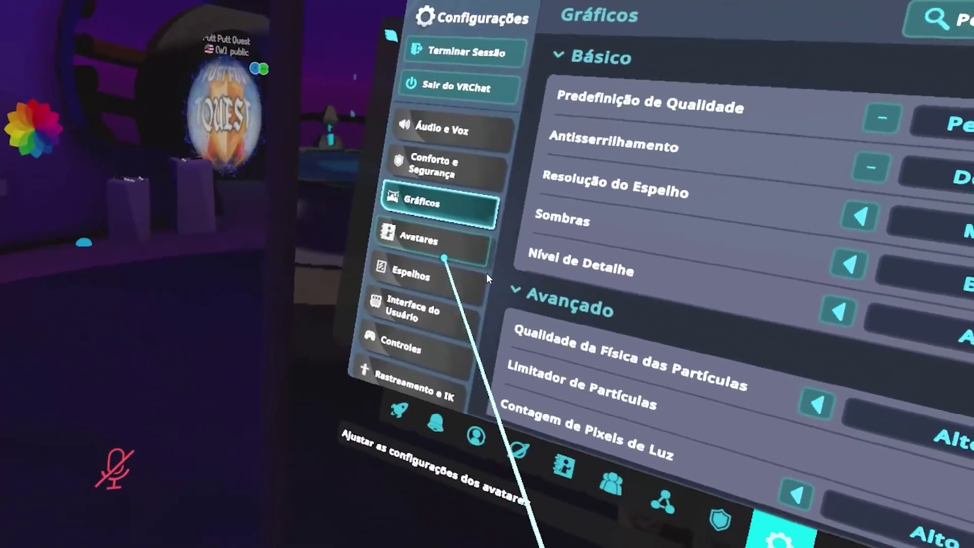
Step: Set the mirror resolution (Resolução do Espelho) to Total in VRChat's graphics settings
click(445, 258)
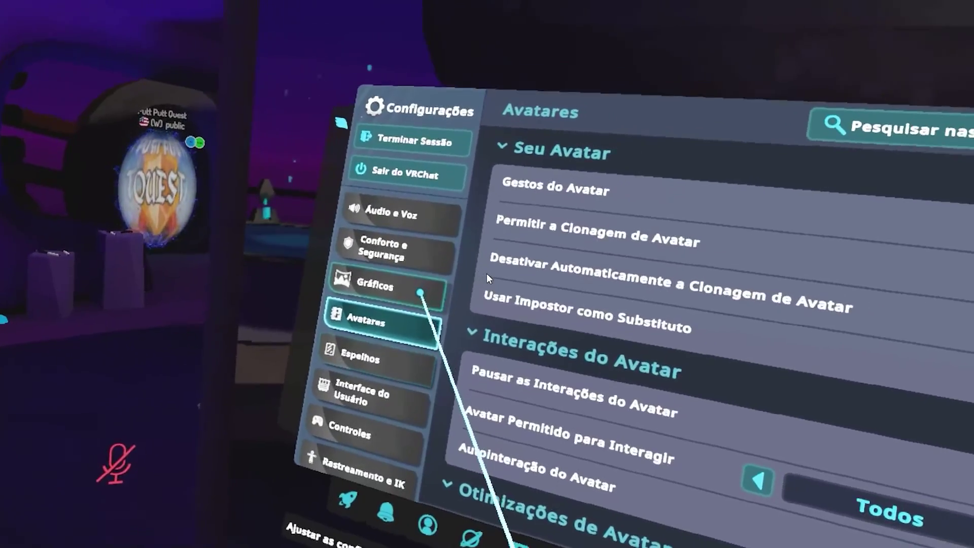
click(373, 226)
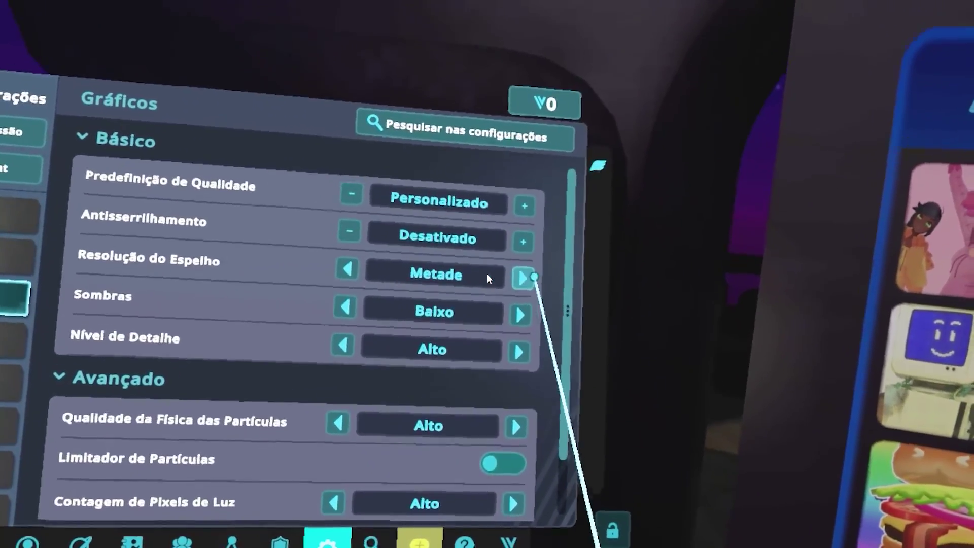
click(523, 277)
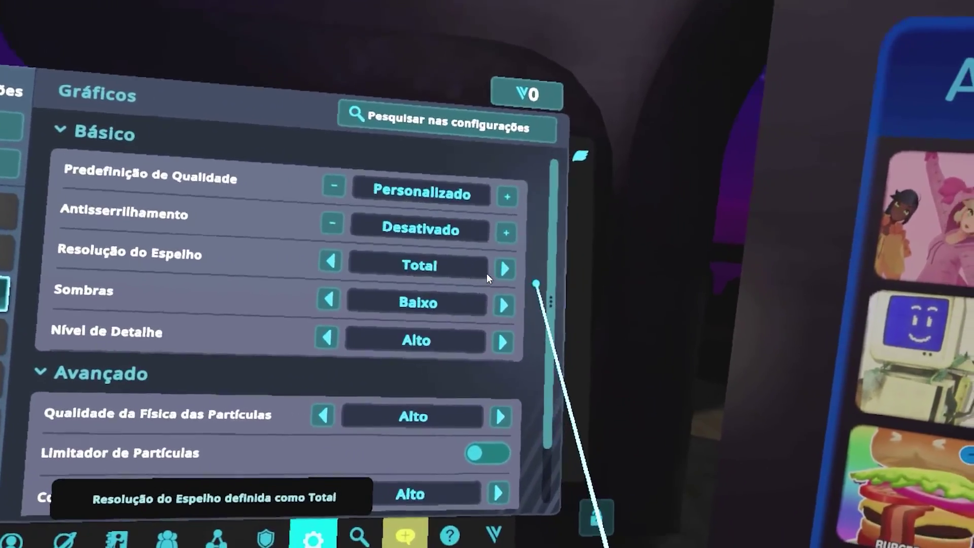
key(Escape)
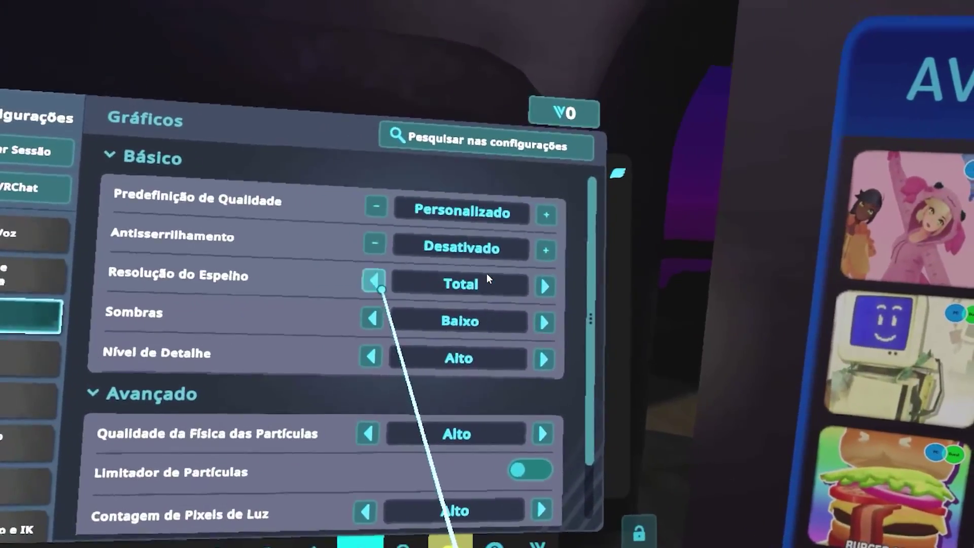
Step: Review the advanced graphics options and the avatar interaction and optimization settings in VRChat
scroll(513, 300, down, 1)
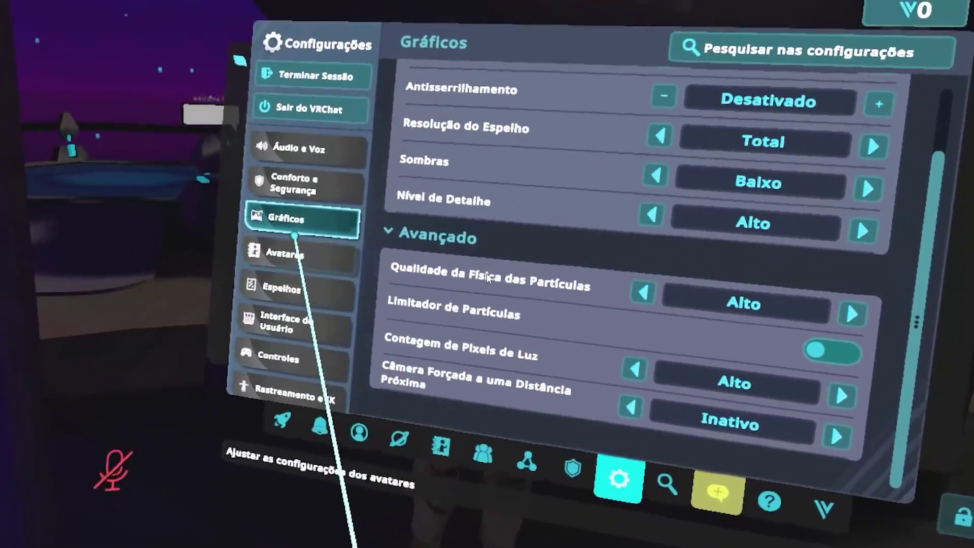
click(286, 253)
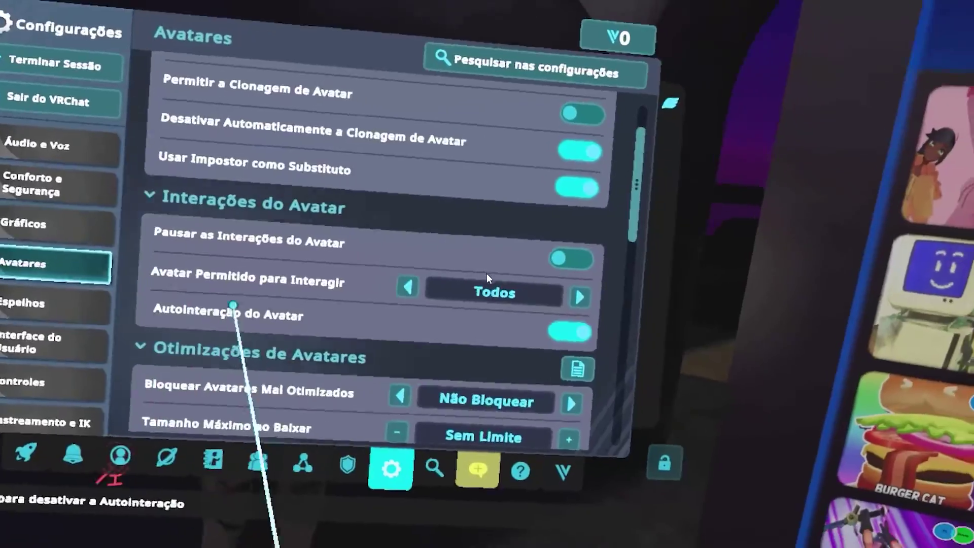
scroll(353, 299, down, 3)
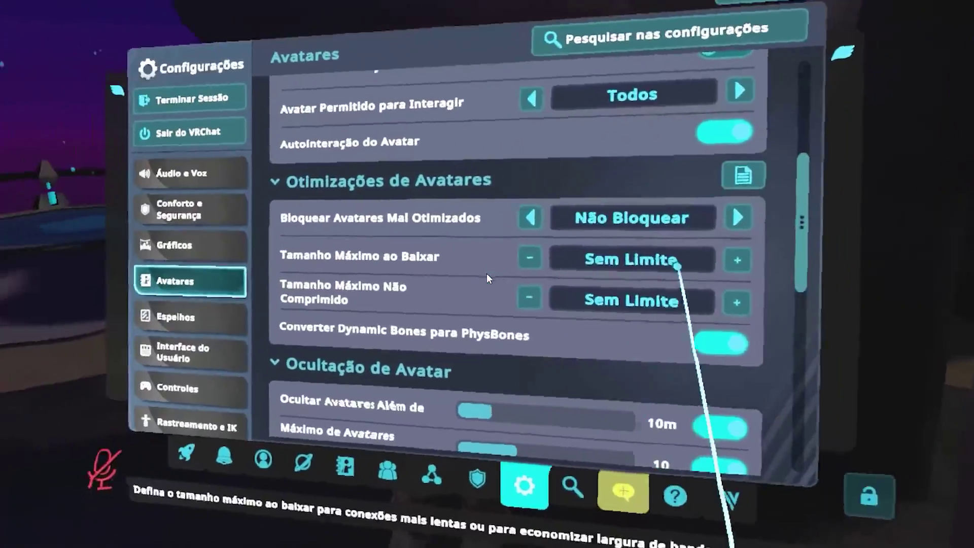